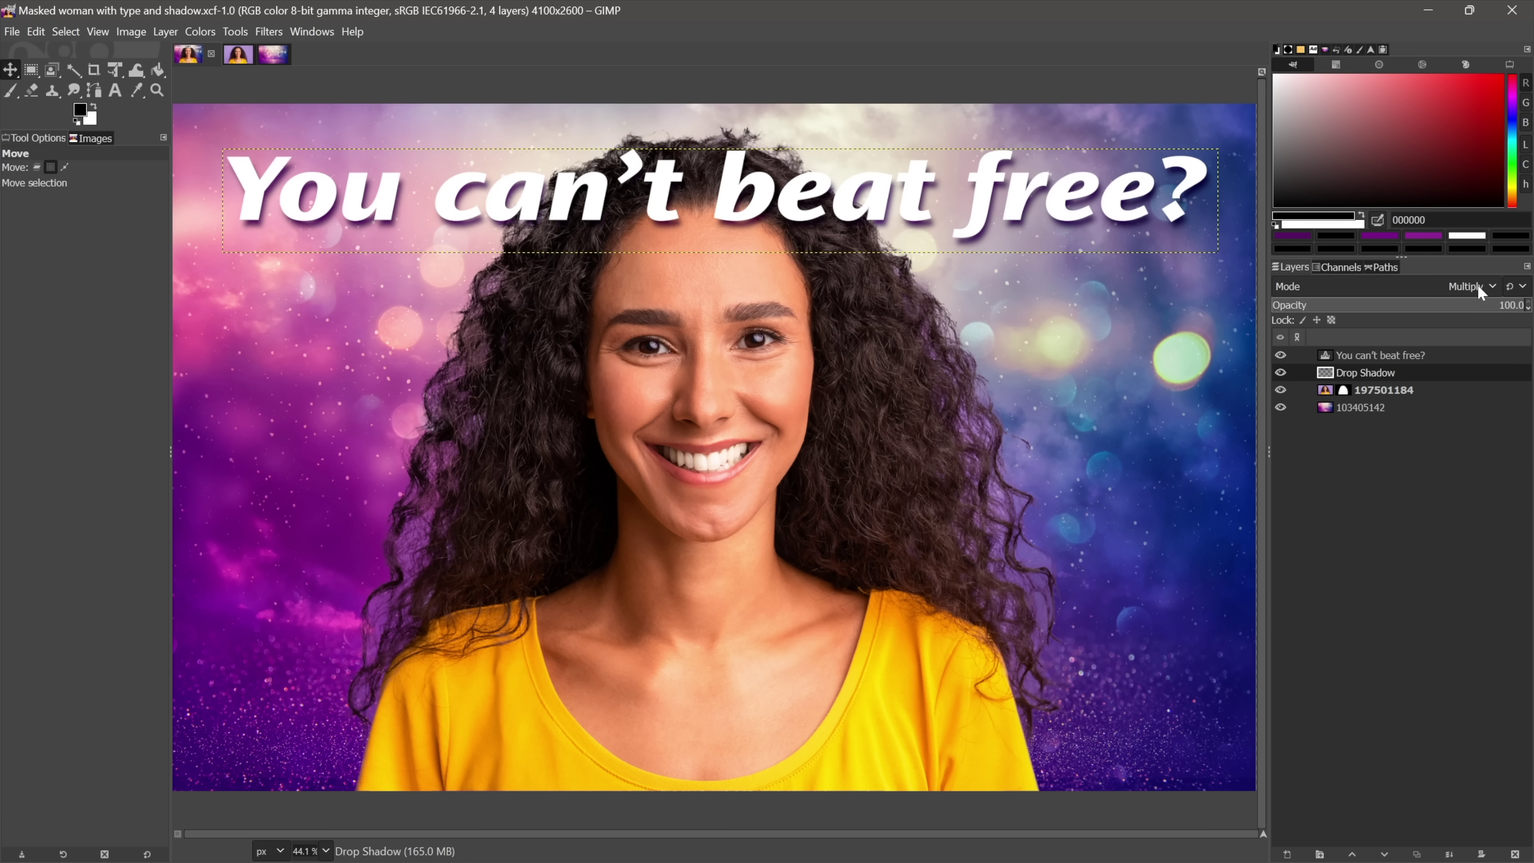
# Step: Set the layer preview size to Extra Large and toggle the "You can't beat free?" text layer's visibility off and on
pyautogui.click(1527, 272)
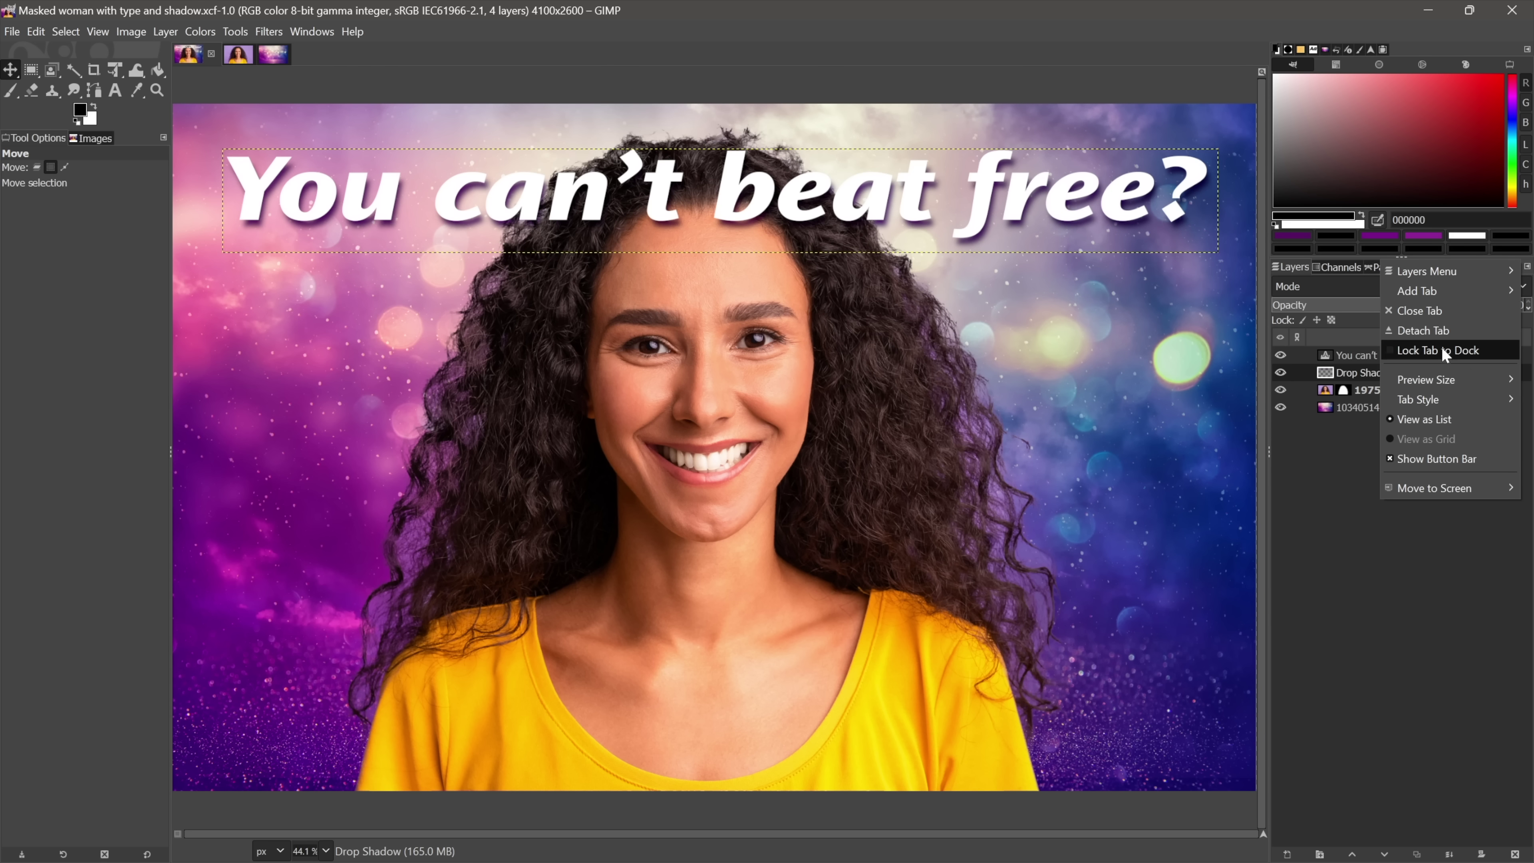
pyautogui.moveTo(1442, 376)
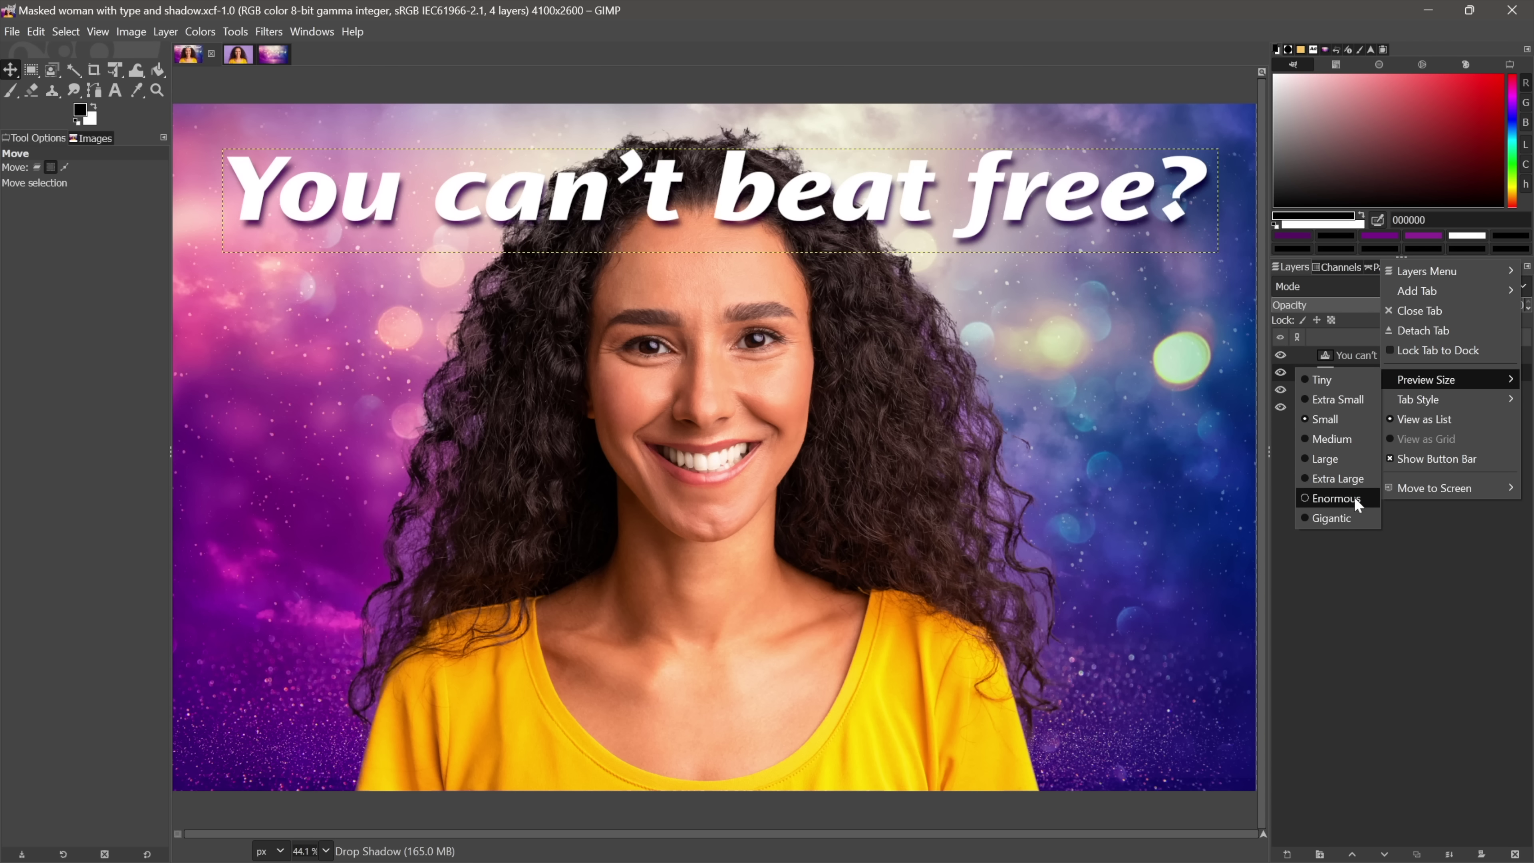
pyautogui.click(1349, 483)
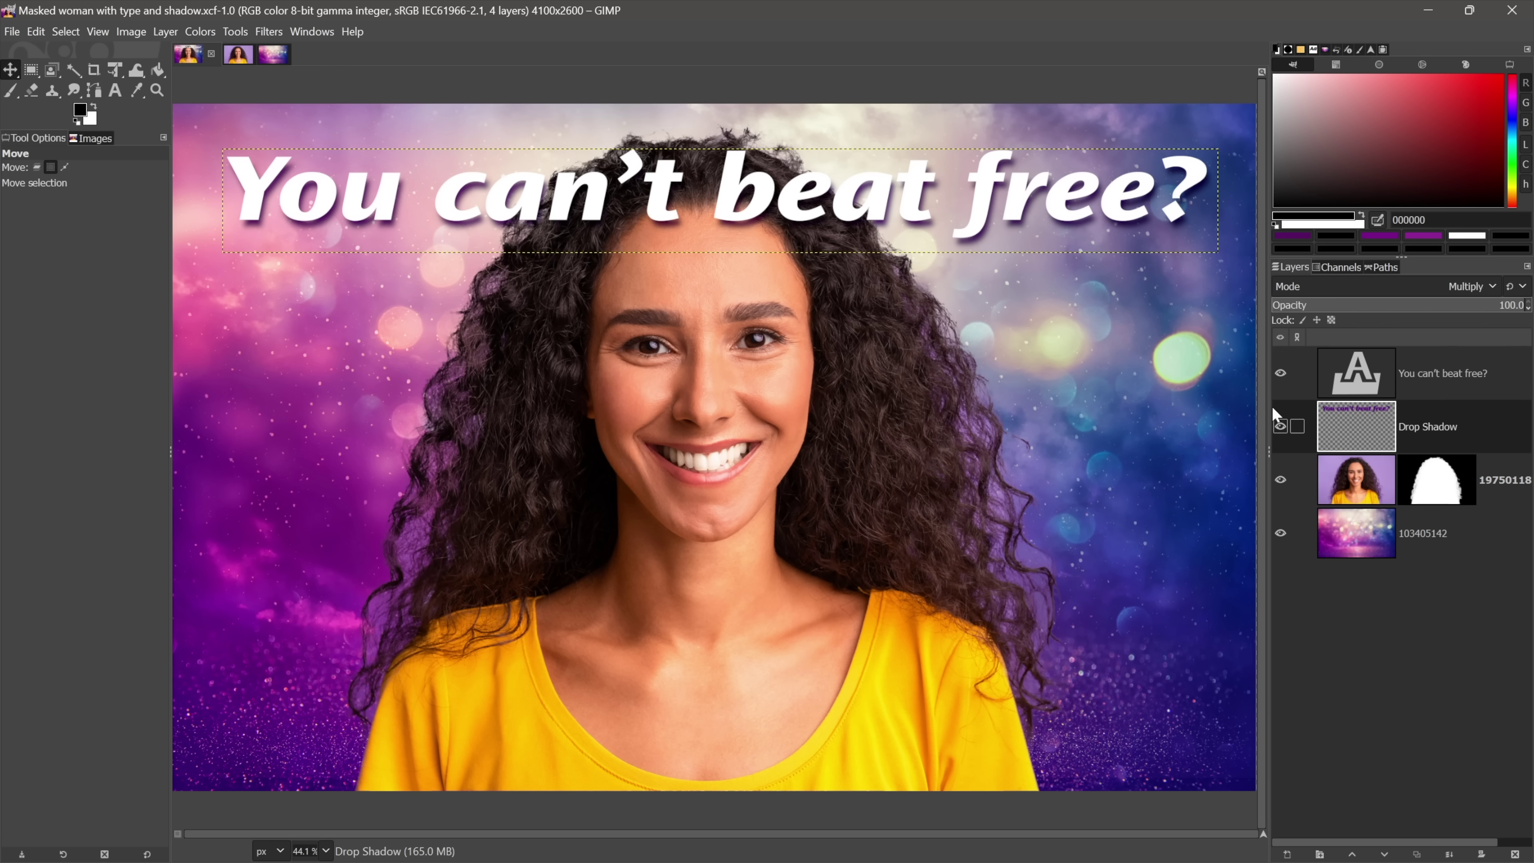
pyautogui.click(1280, 374)
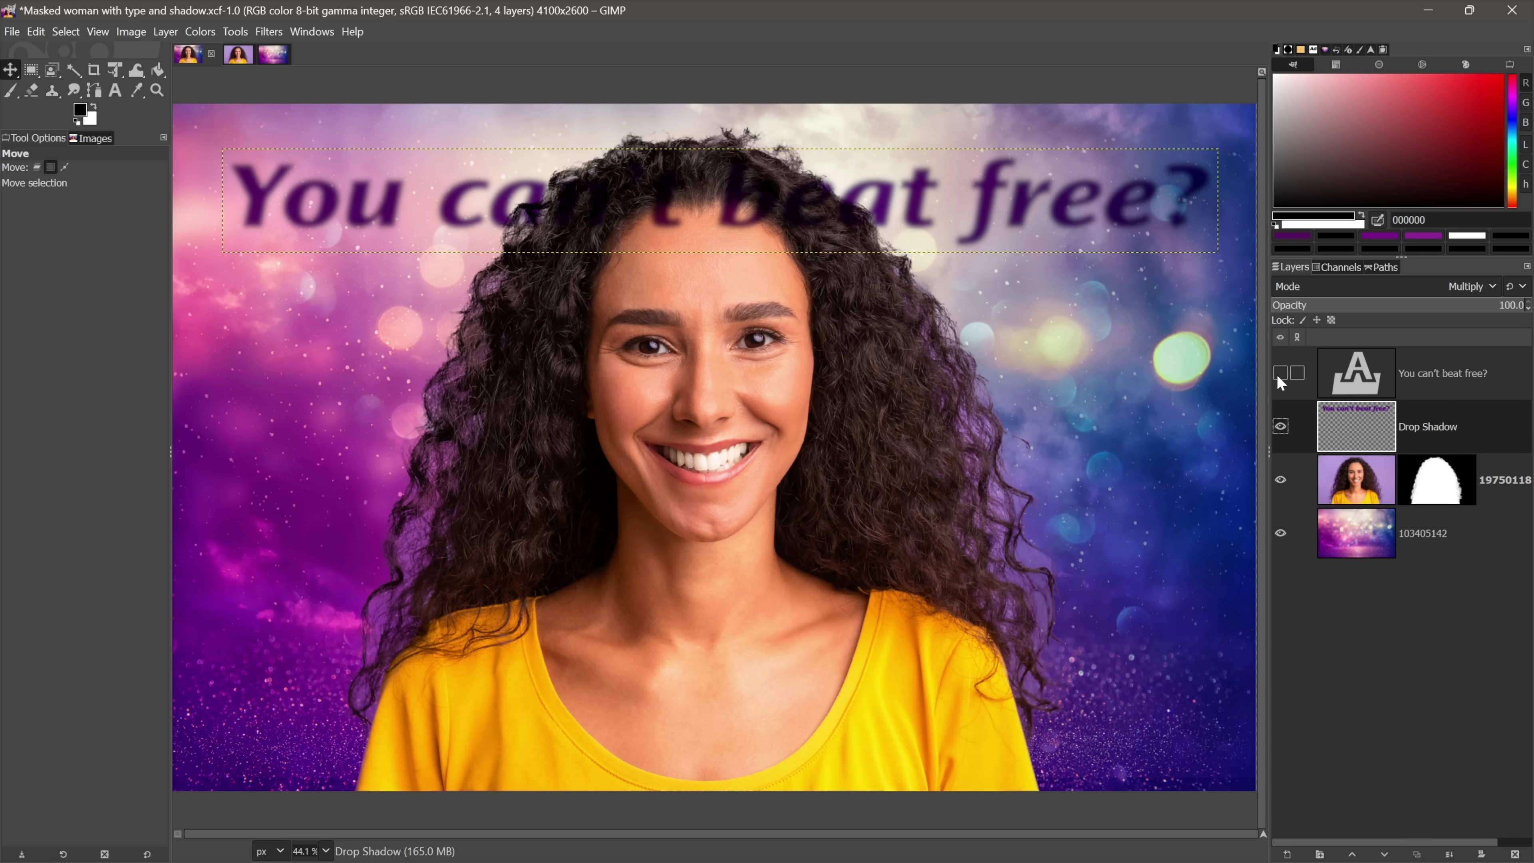
pyautogui.click(1279, 373)
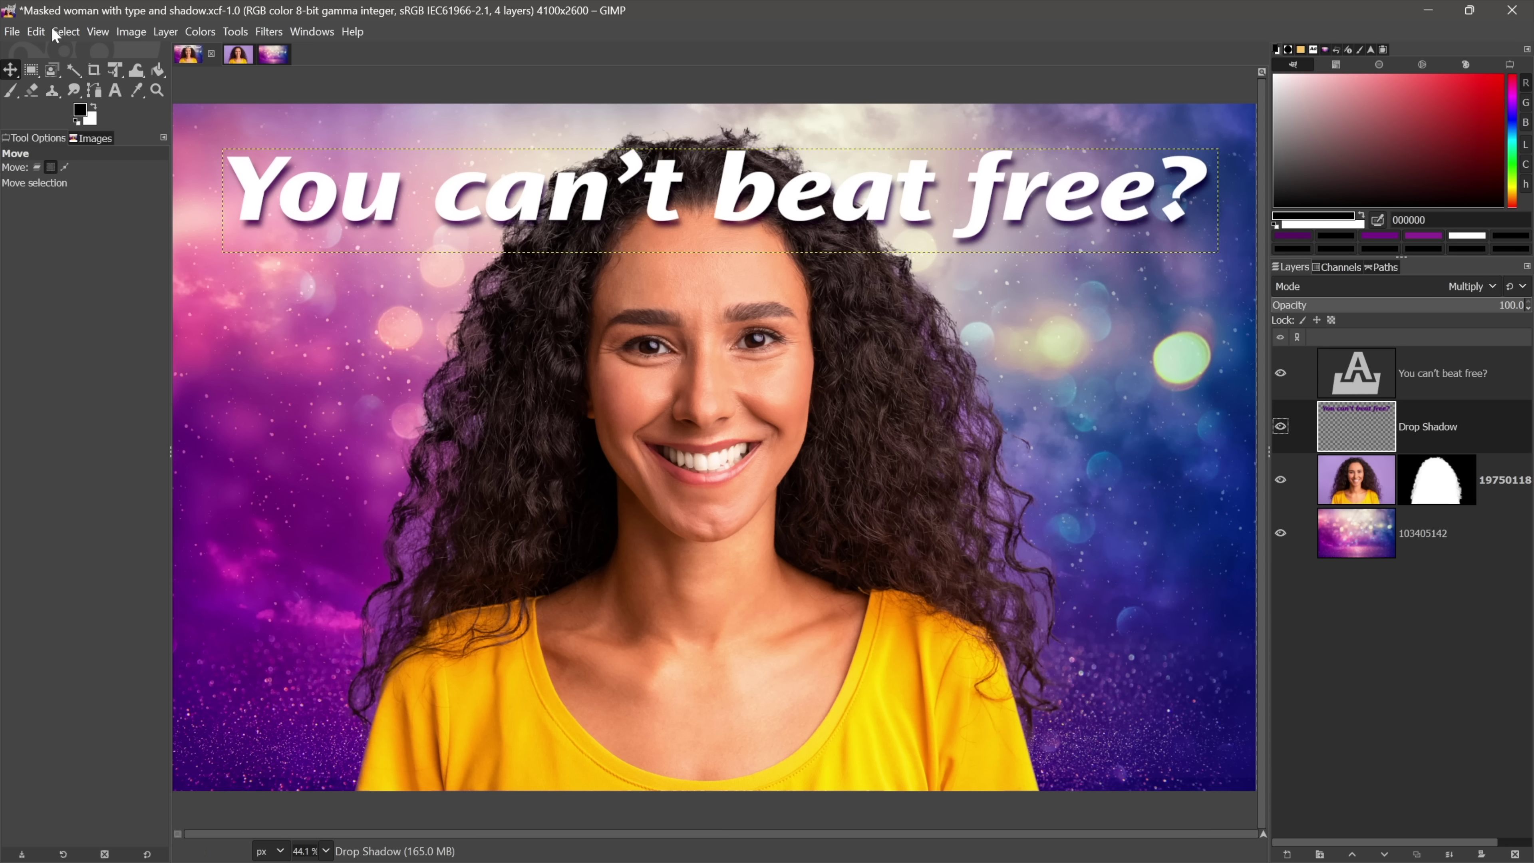
# Step: In the Icon Theme preferences, switch to a custom icon size and set it to Large
pyautogui.click(36, 32)
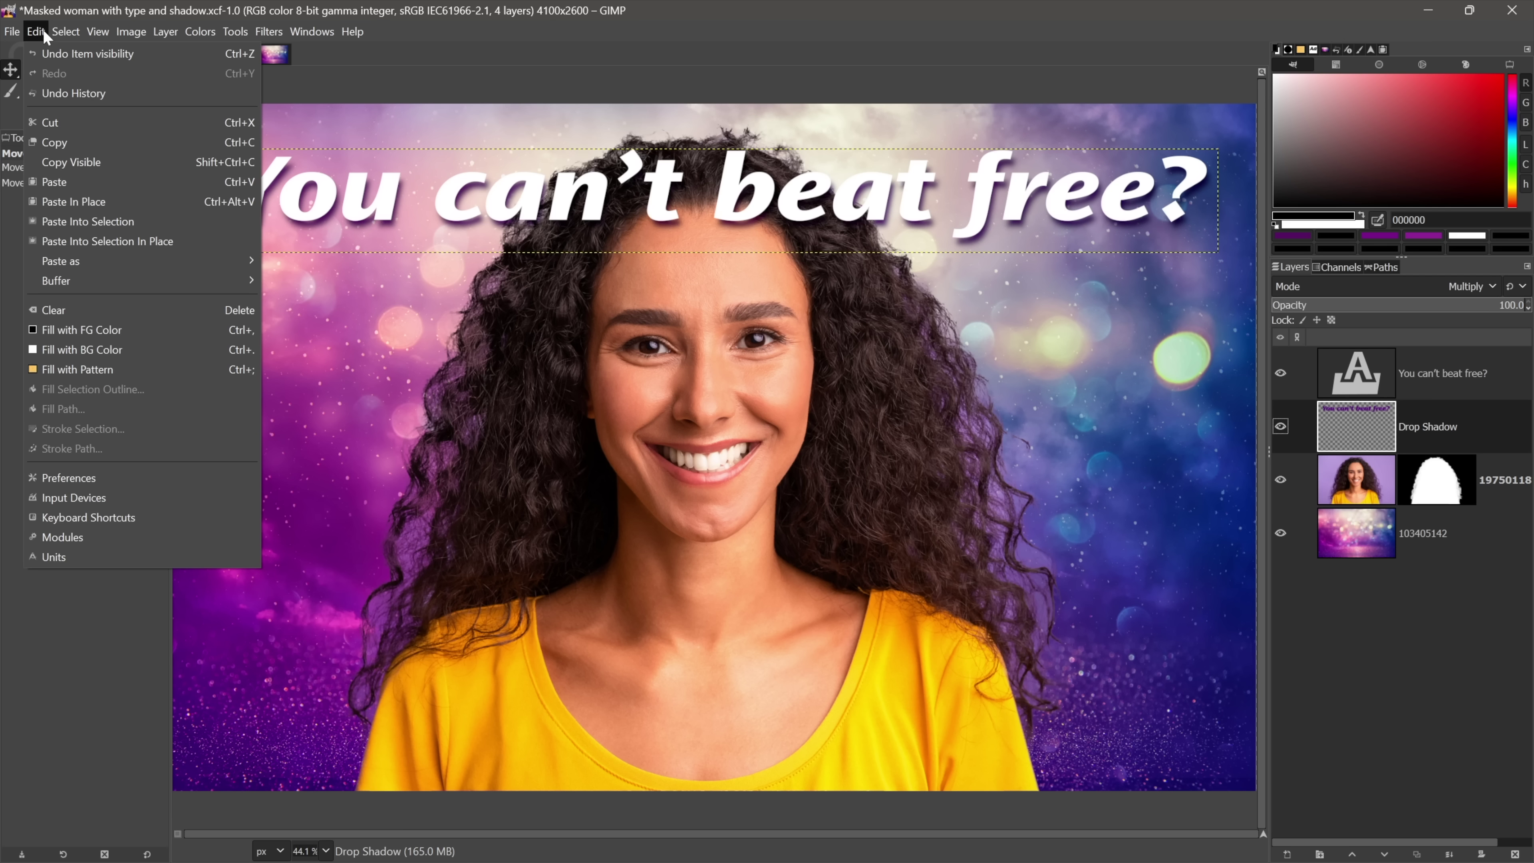
pyautogui.click(117, 480)
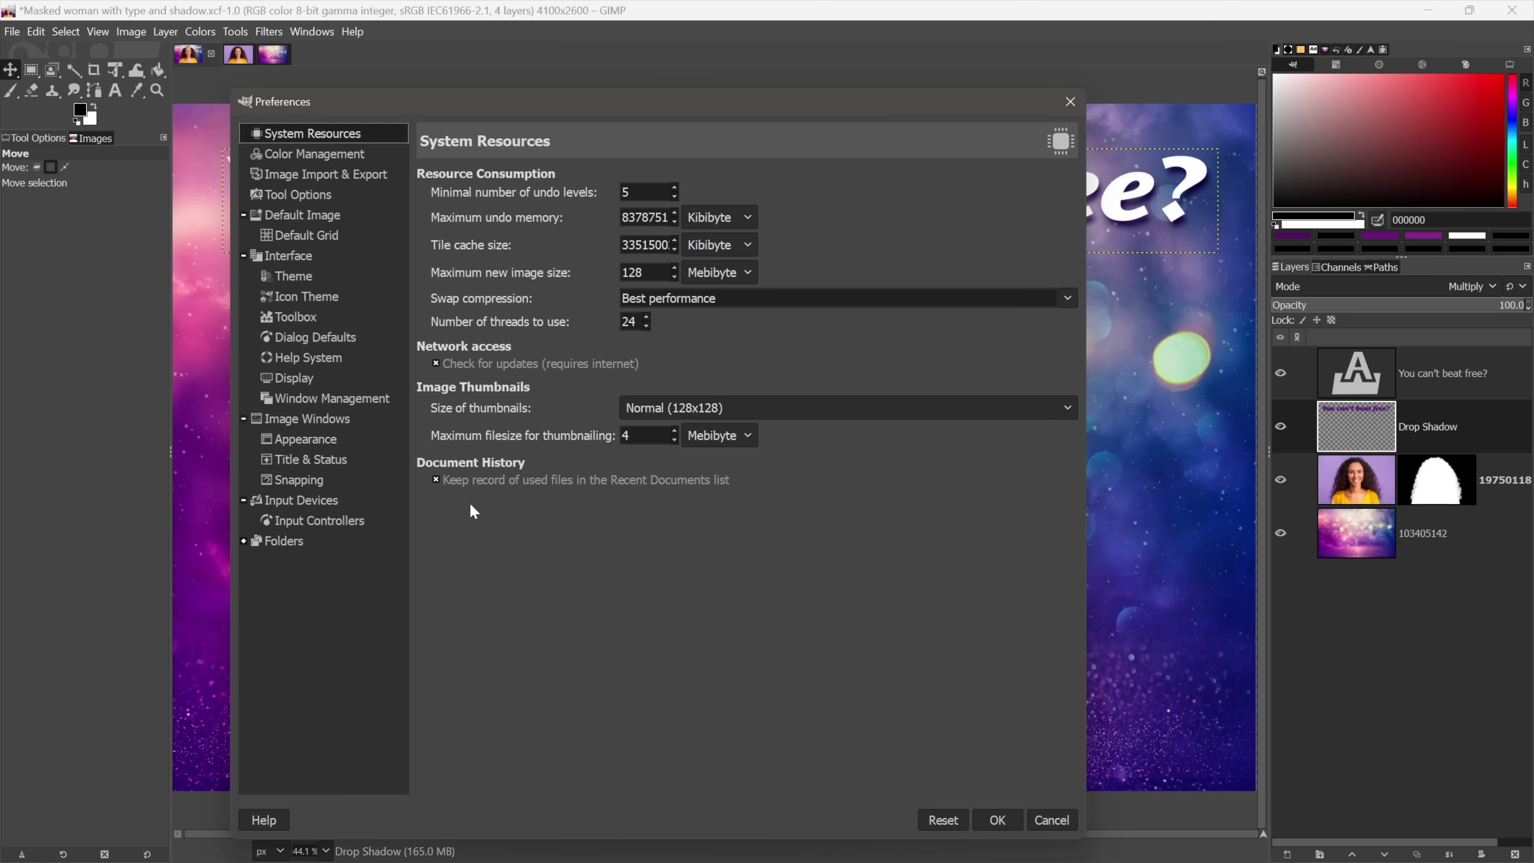
pyautogui.click(351, 297)
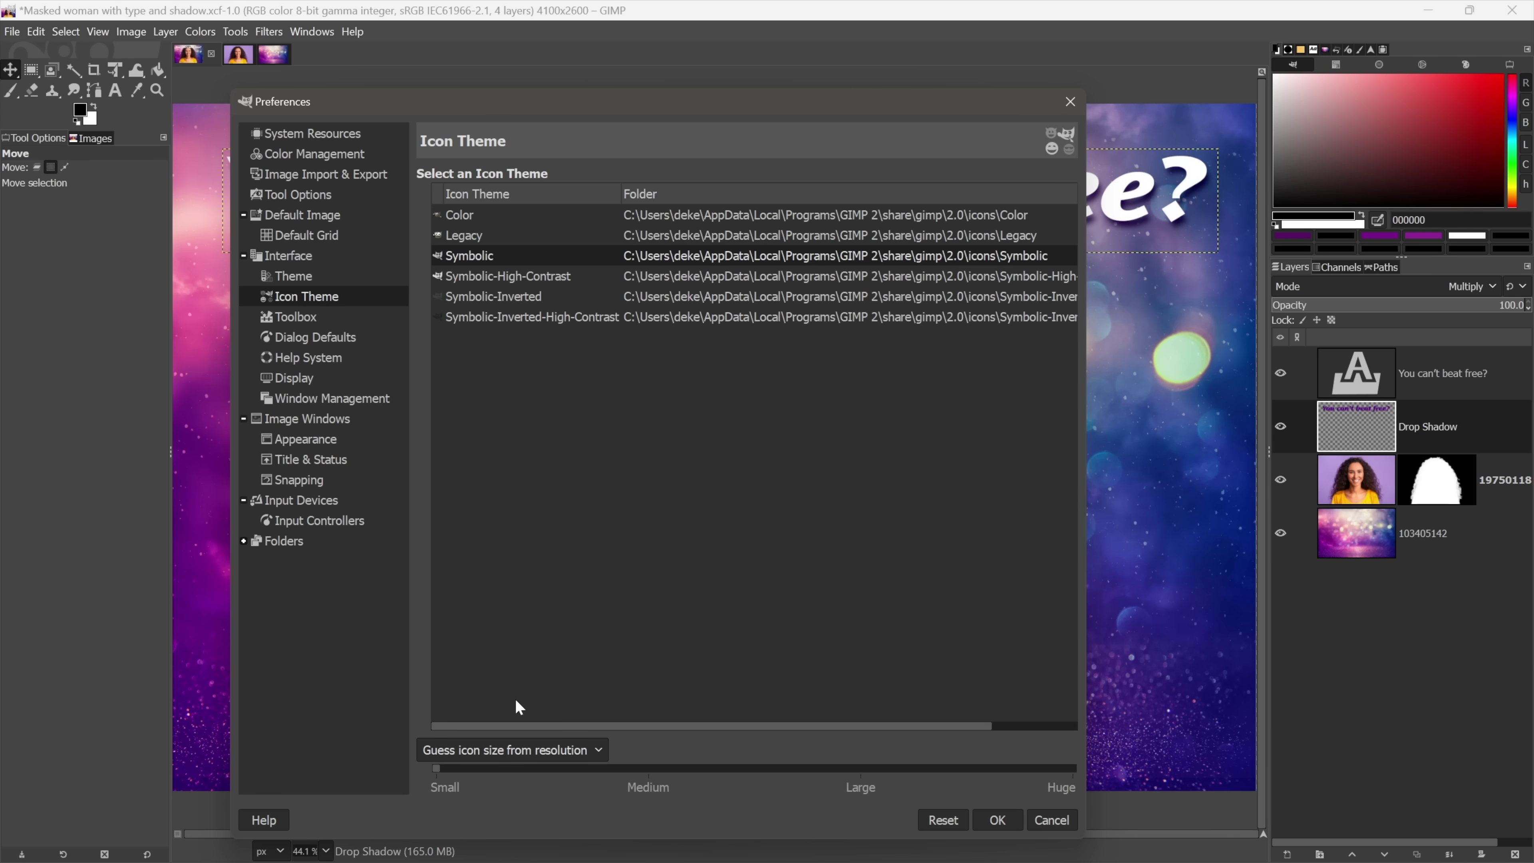
pyautogui.click(507, 752)
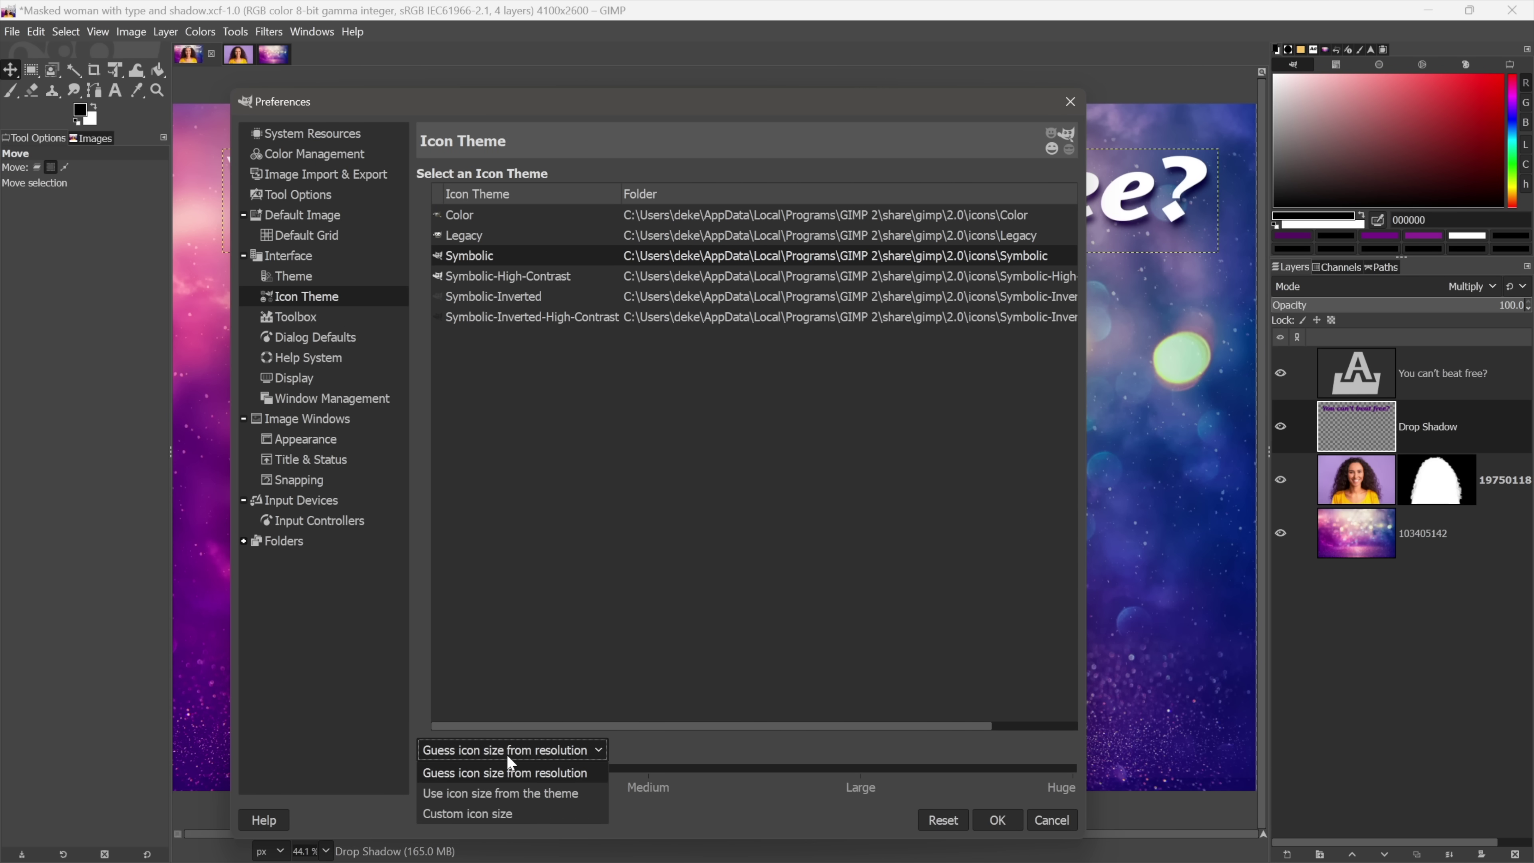
pyautogui.click(522, 810)
pyautogui.moveTo(435, 770); pyautogui.dragTo(853, 770)
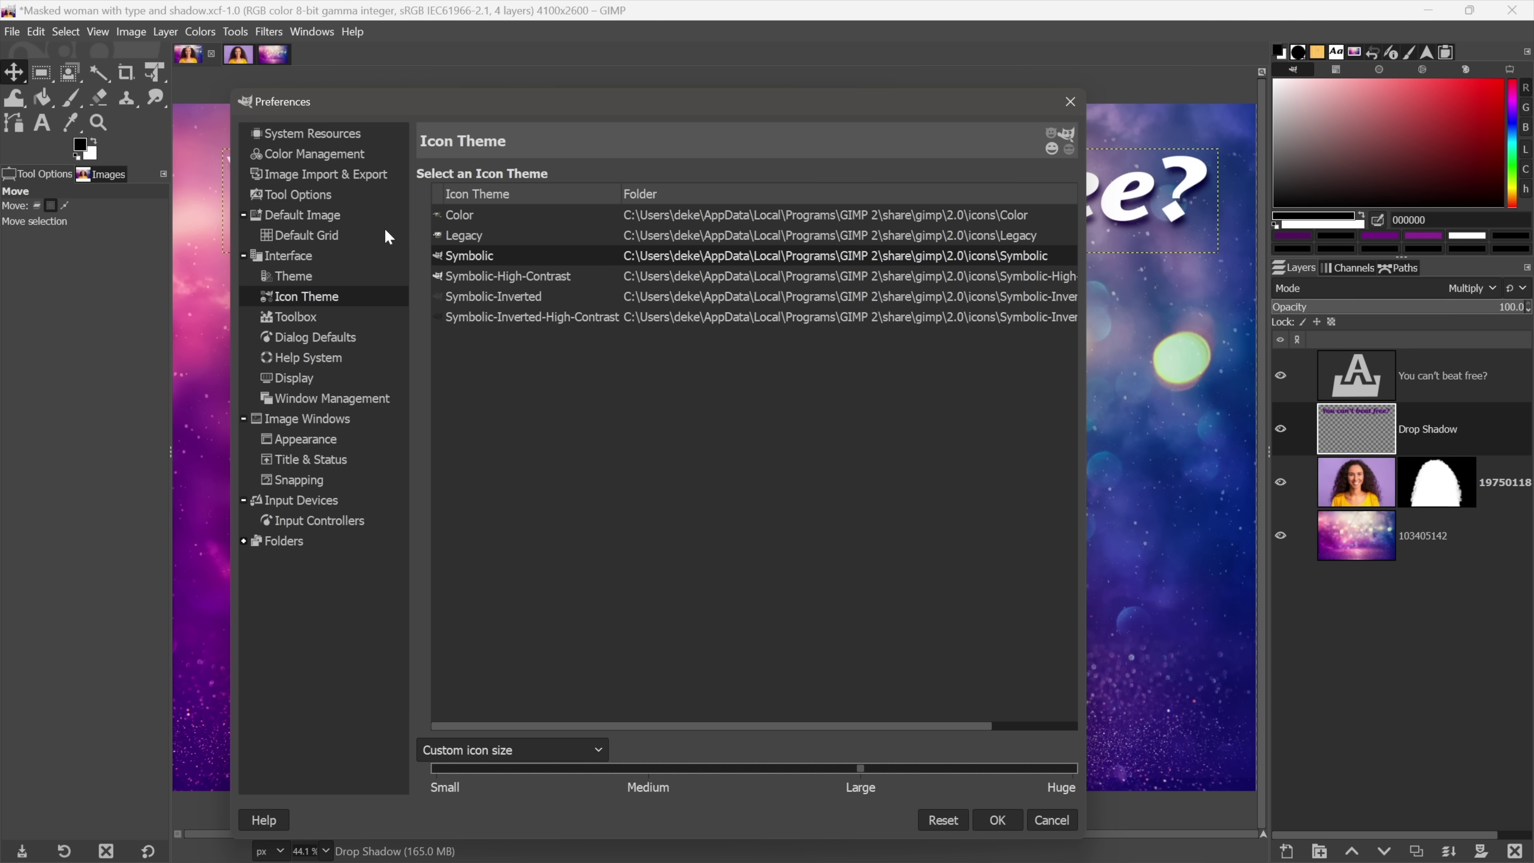
# Step: Turn off the use of tool groups in the Toolbox preferences and apply the preference changes
pyautogui.click(324, 317)
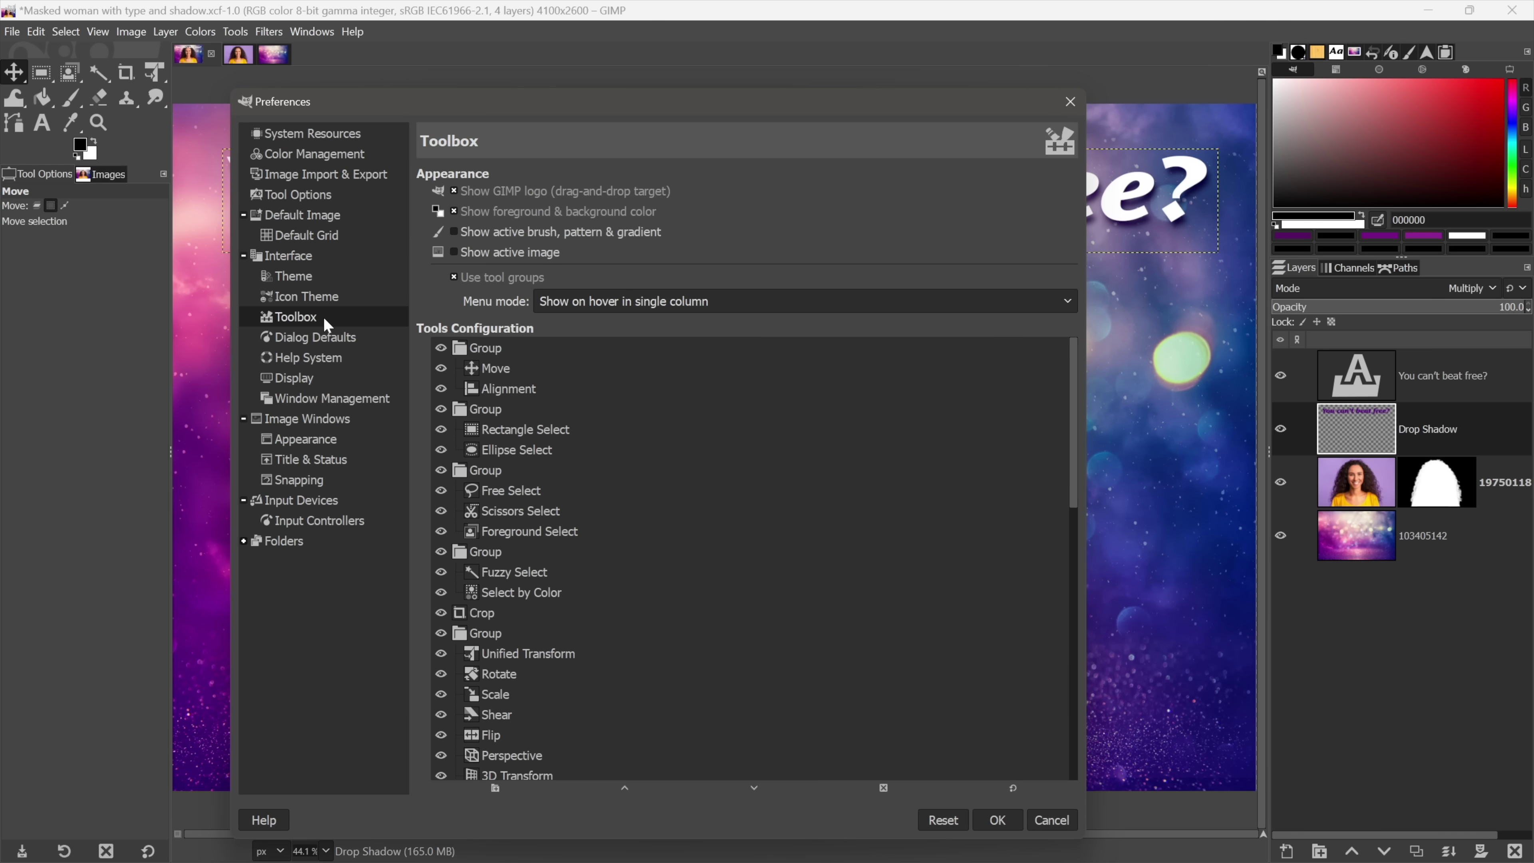
pyautogui.click(453, 276)
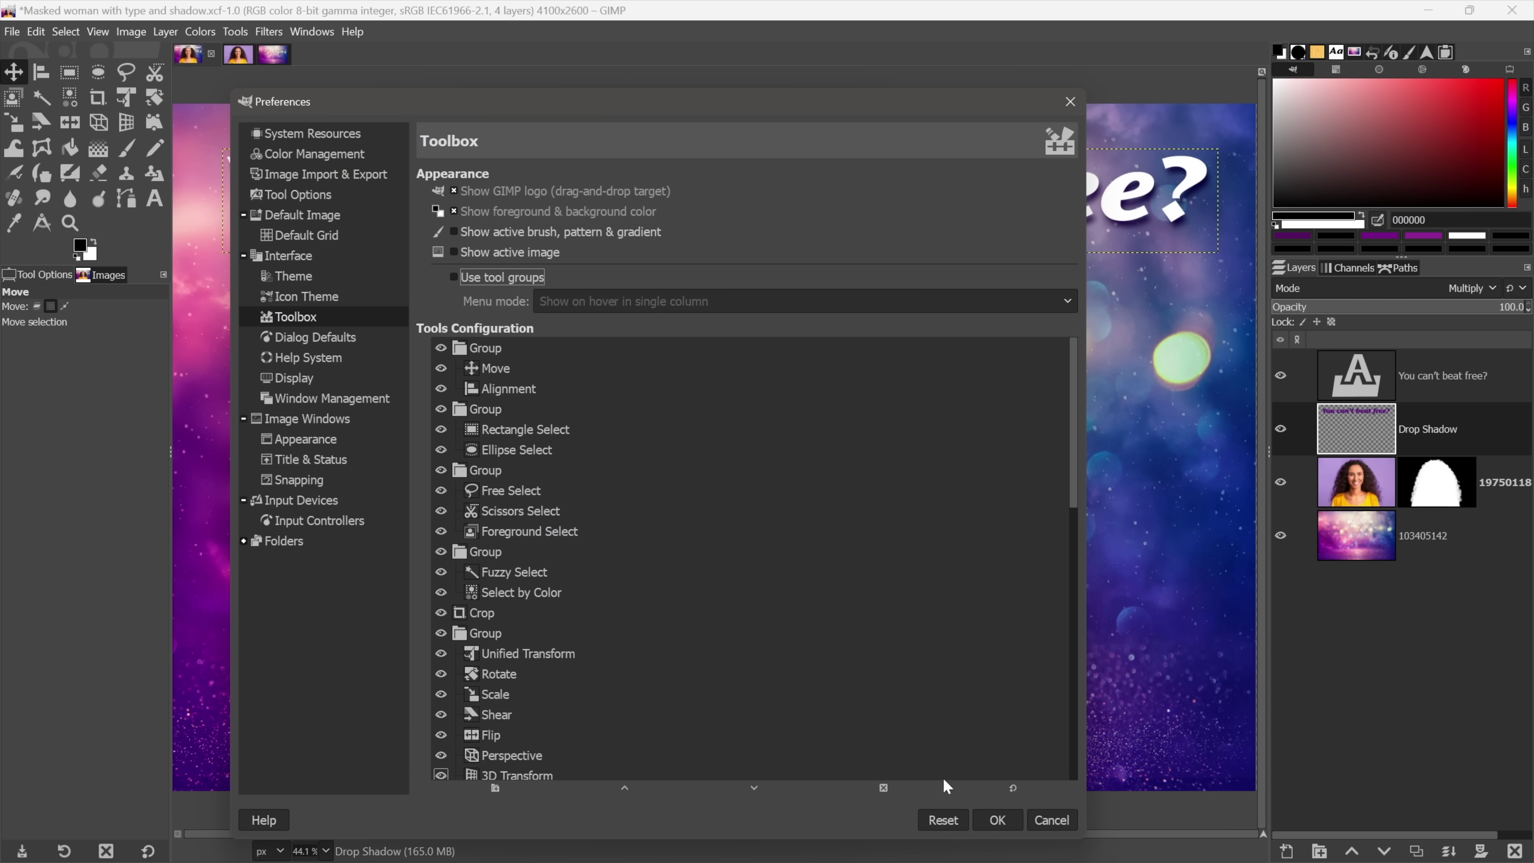
pyautogui.click(990, 820)
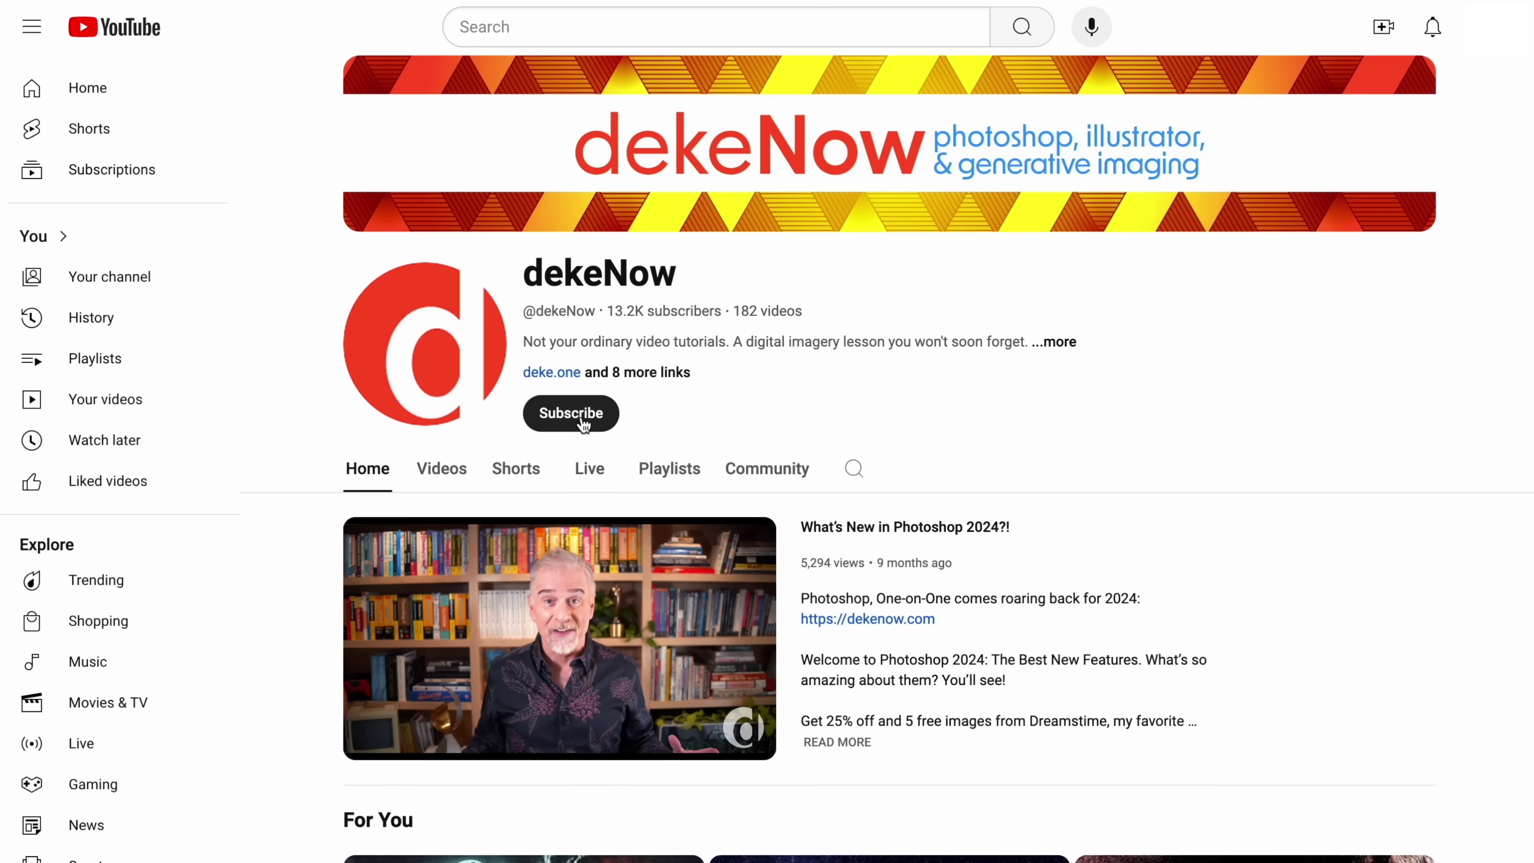
# Step: Switch to YouTube, subscribe to the dekeNow channel and choose its notification setting
pyautogui.click(583, 423)
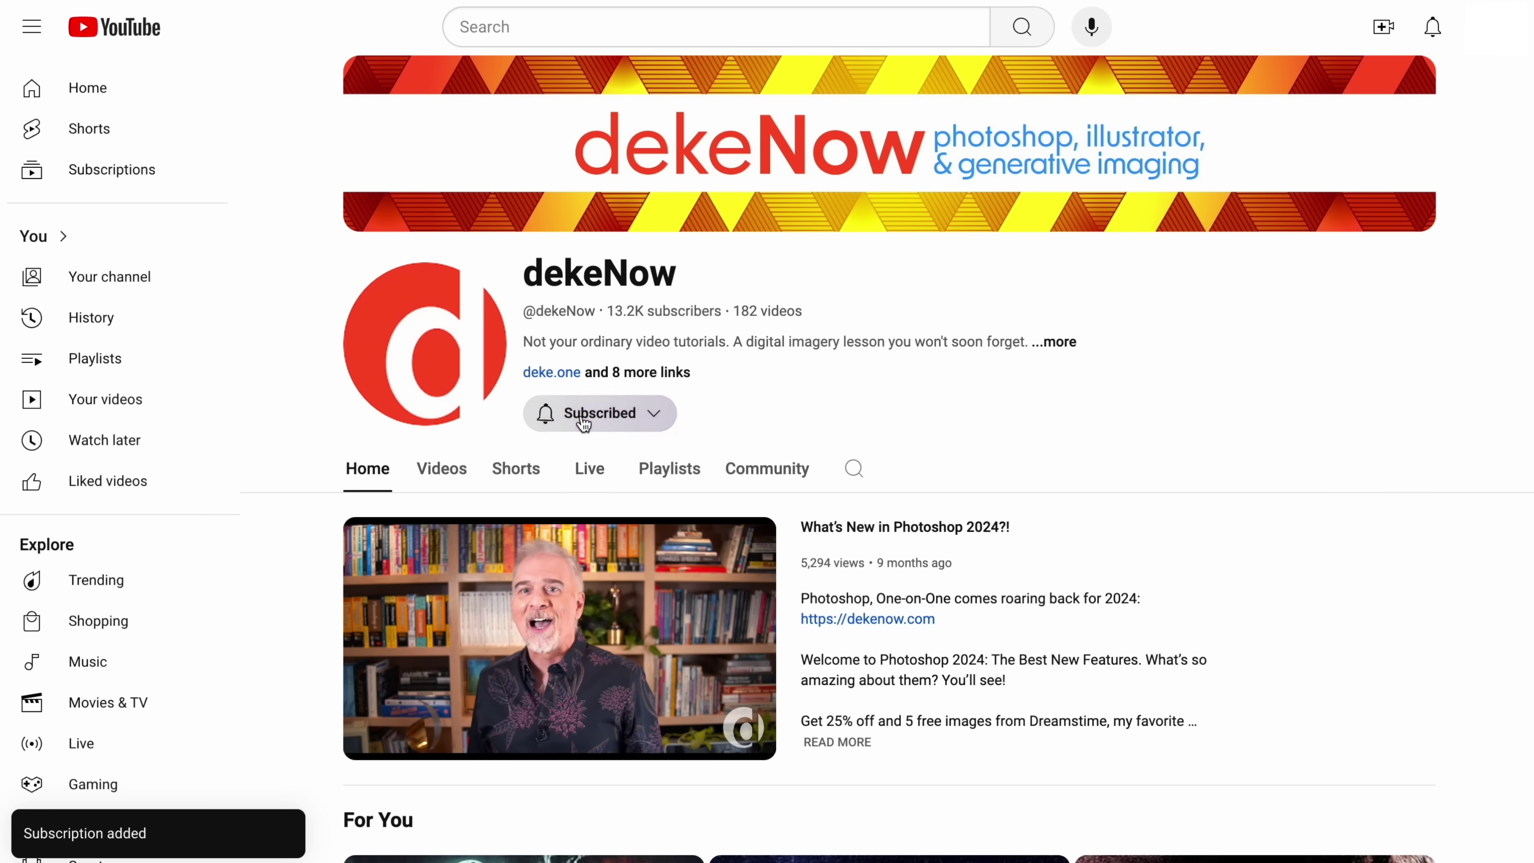
pyautogui.click(583, 423)
pyautogui.click(490, 450)
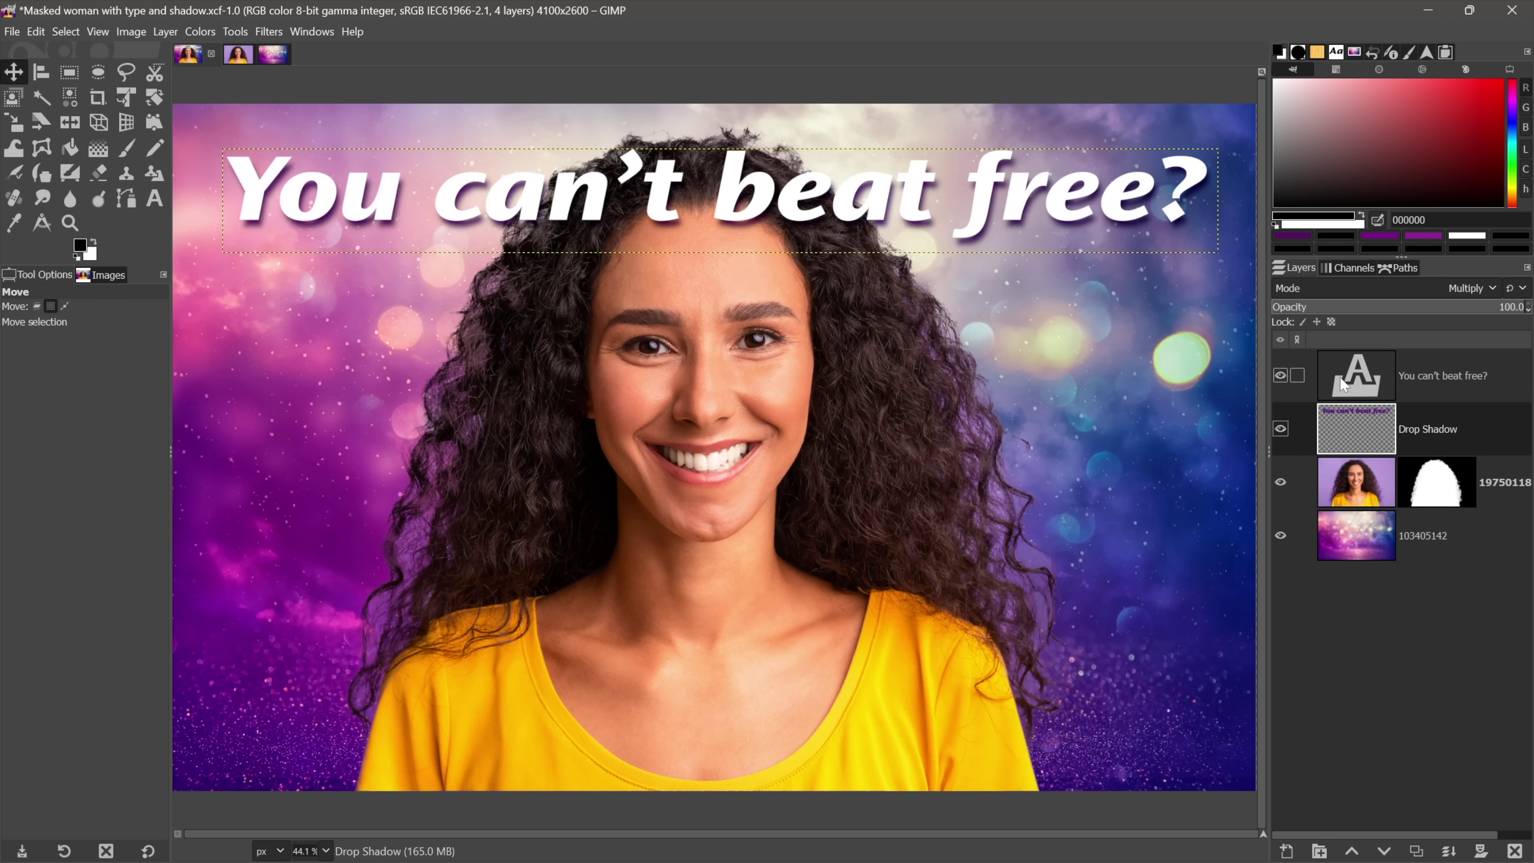
# Step: Make the "You can't beat free?" text layer active in GIMP and turn off the layer boundary display
pyautogui.click(1362, 370)
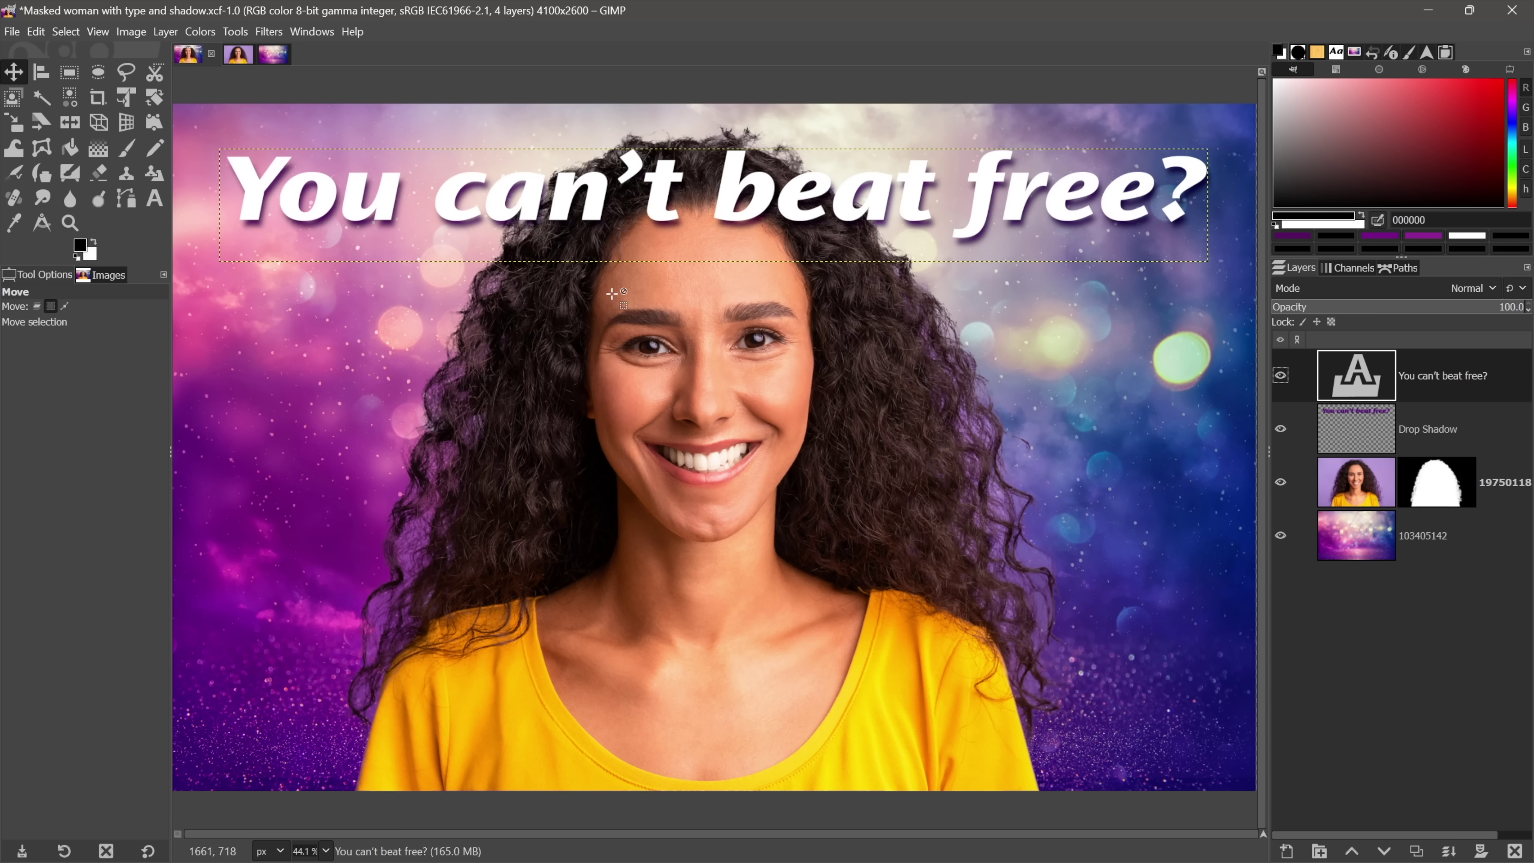
pyautogui.click(100, 32)
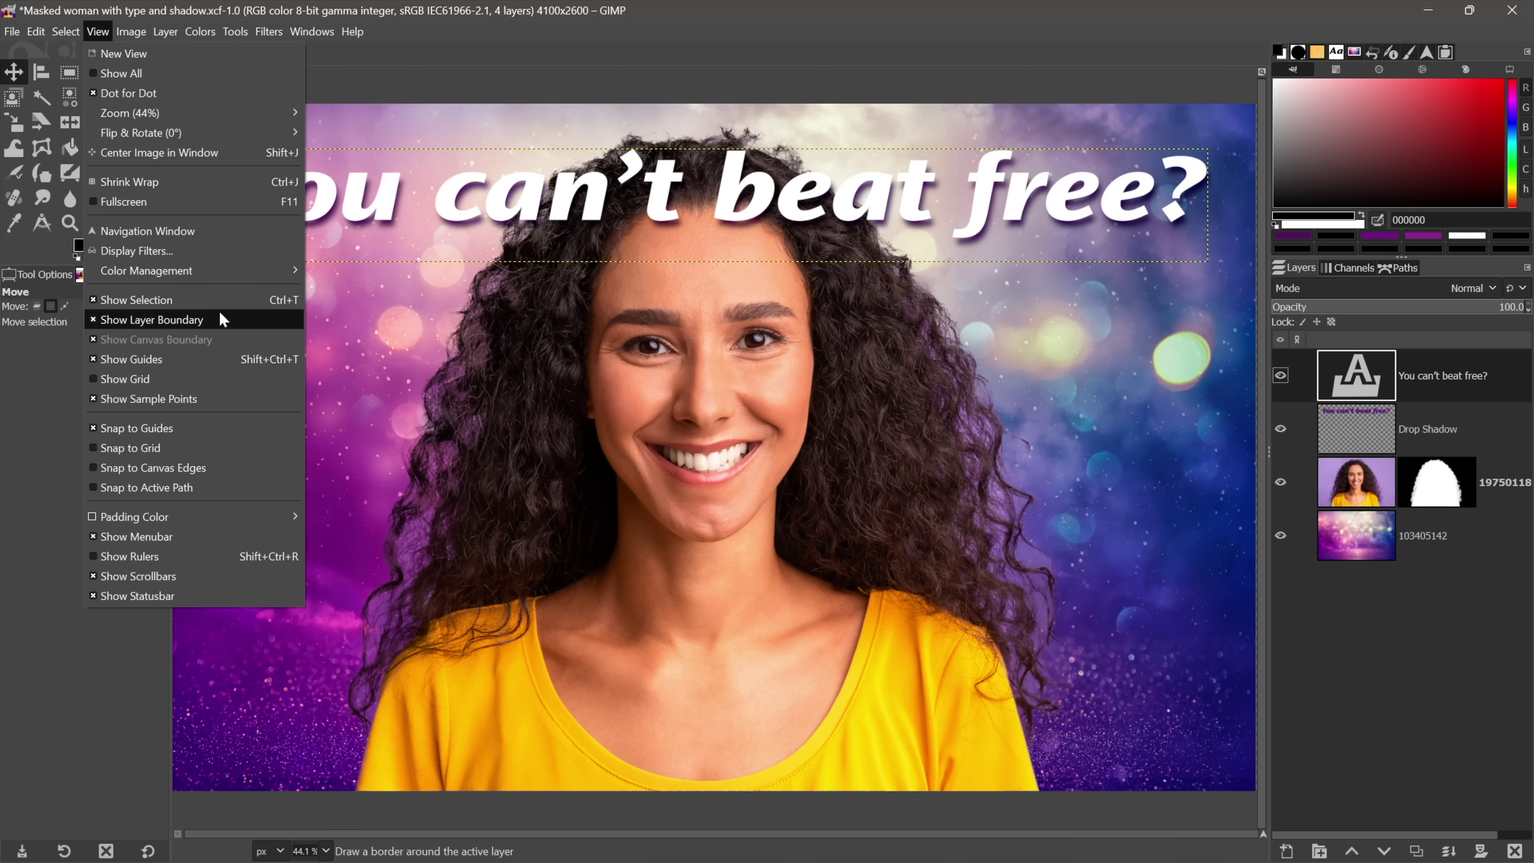
pyautogui.click(226, 319)
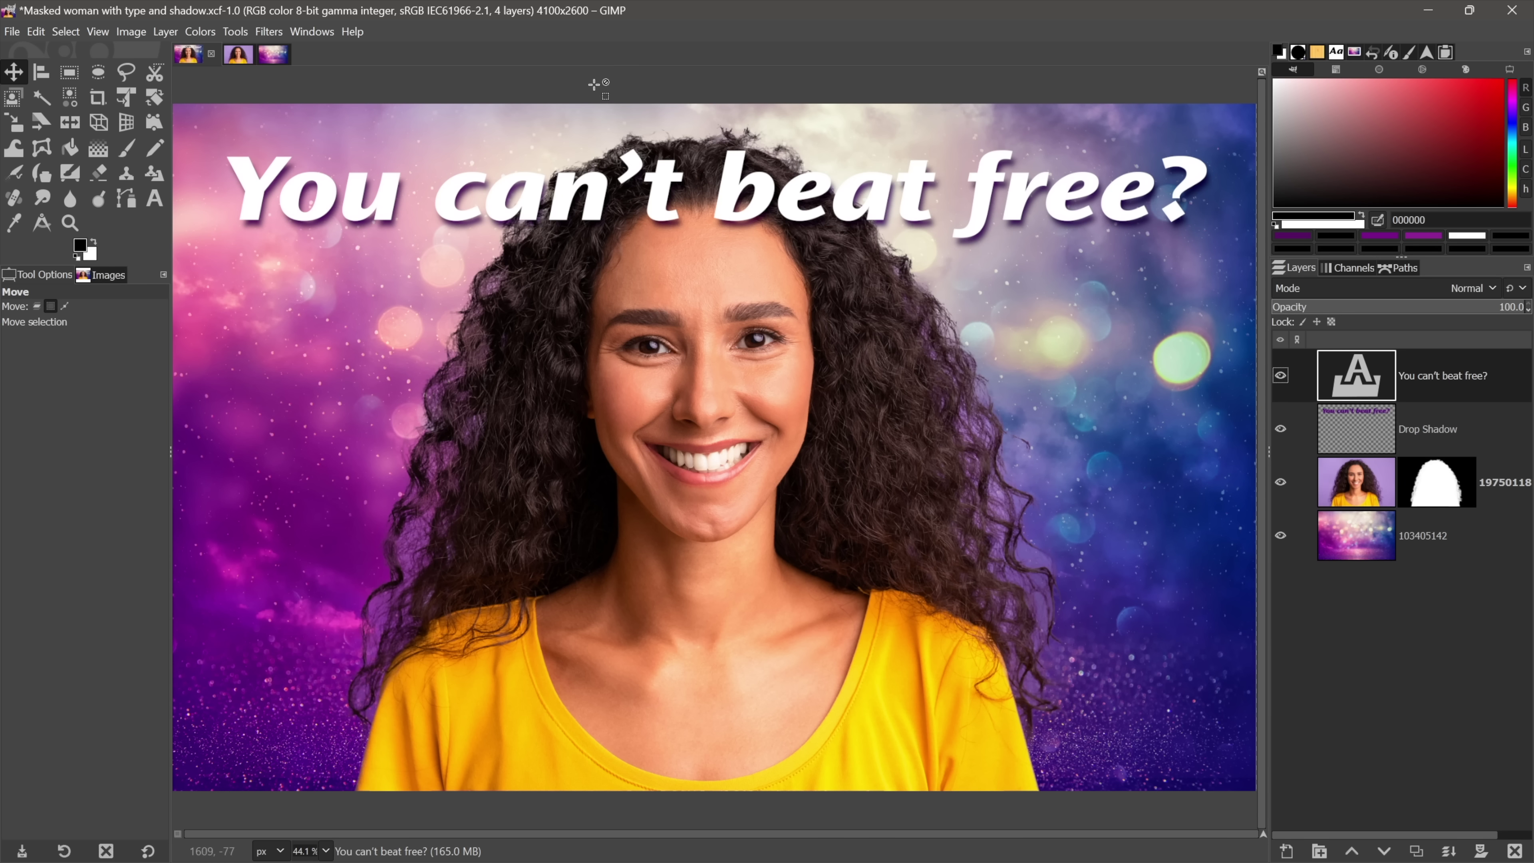
# Step: Bring up the Navigation dockable dialog
pyautogui.click(308, 32)
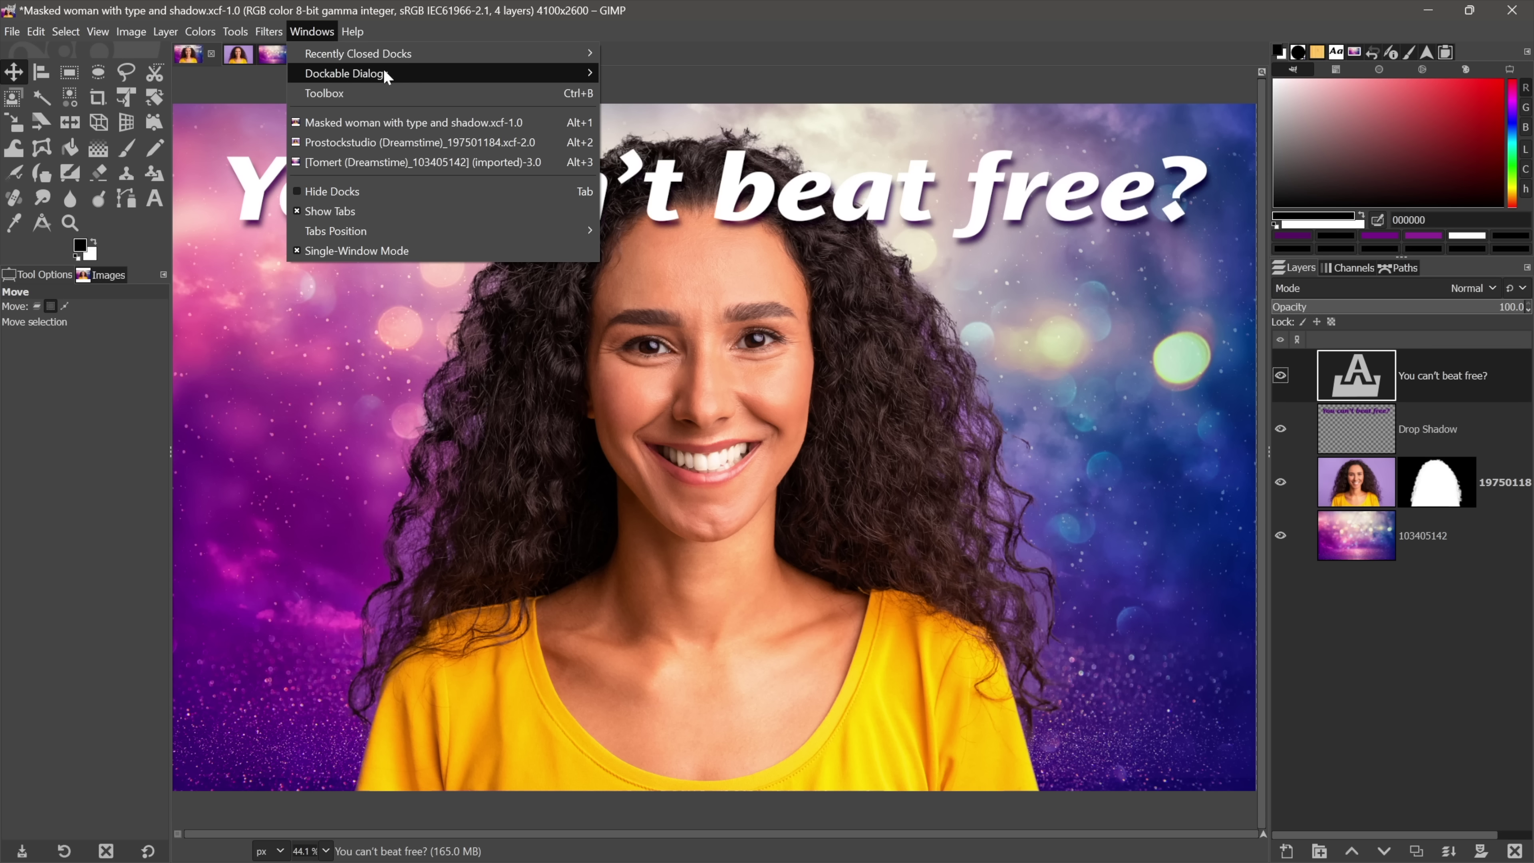
pyautogui.moveTo(409, 77)
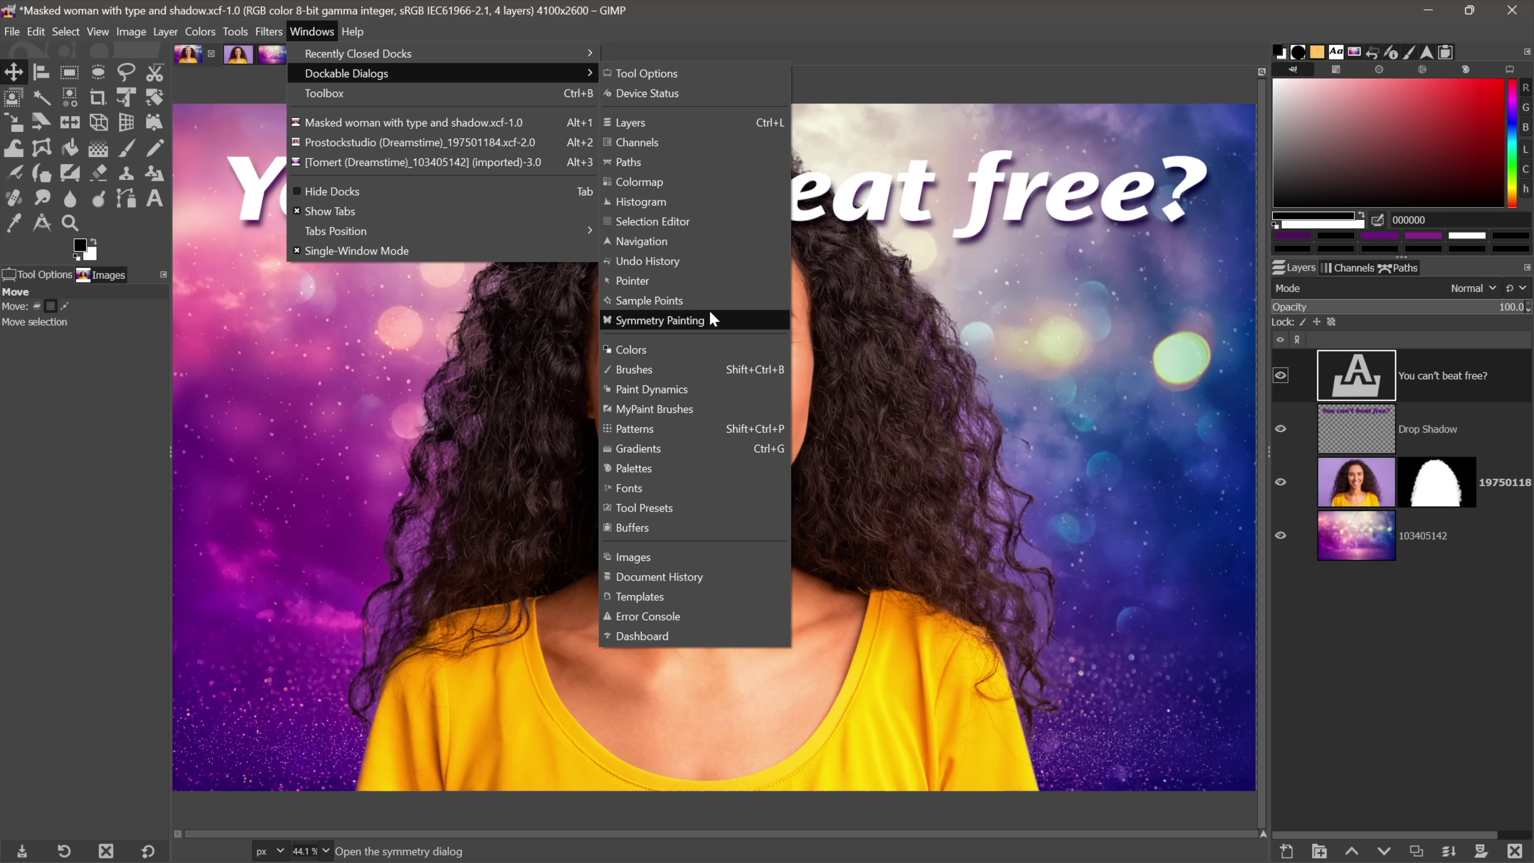
pyautogui.click(698, 240)
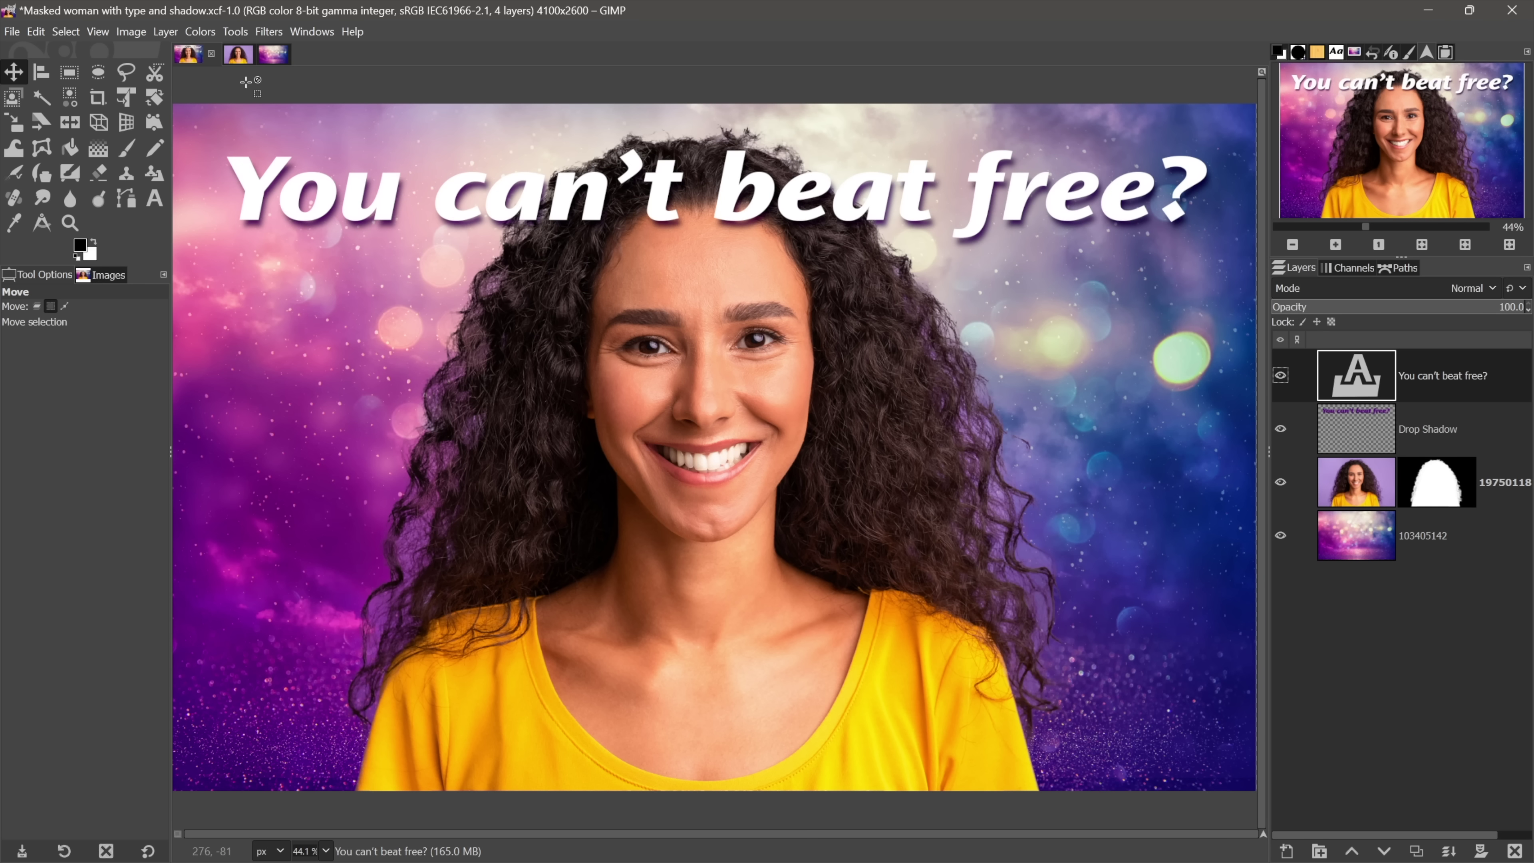
# Step: Look through the open portrait, background and composite images, ending on the Prostockstudio (Dreamstime)_197501184.xcf portrait
pyautogui.click(241, 59)
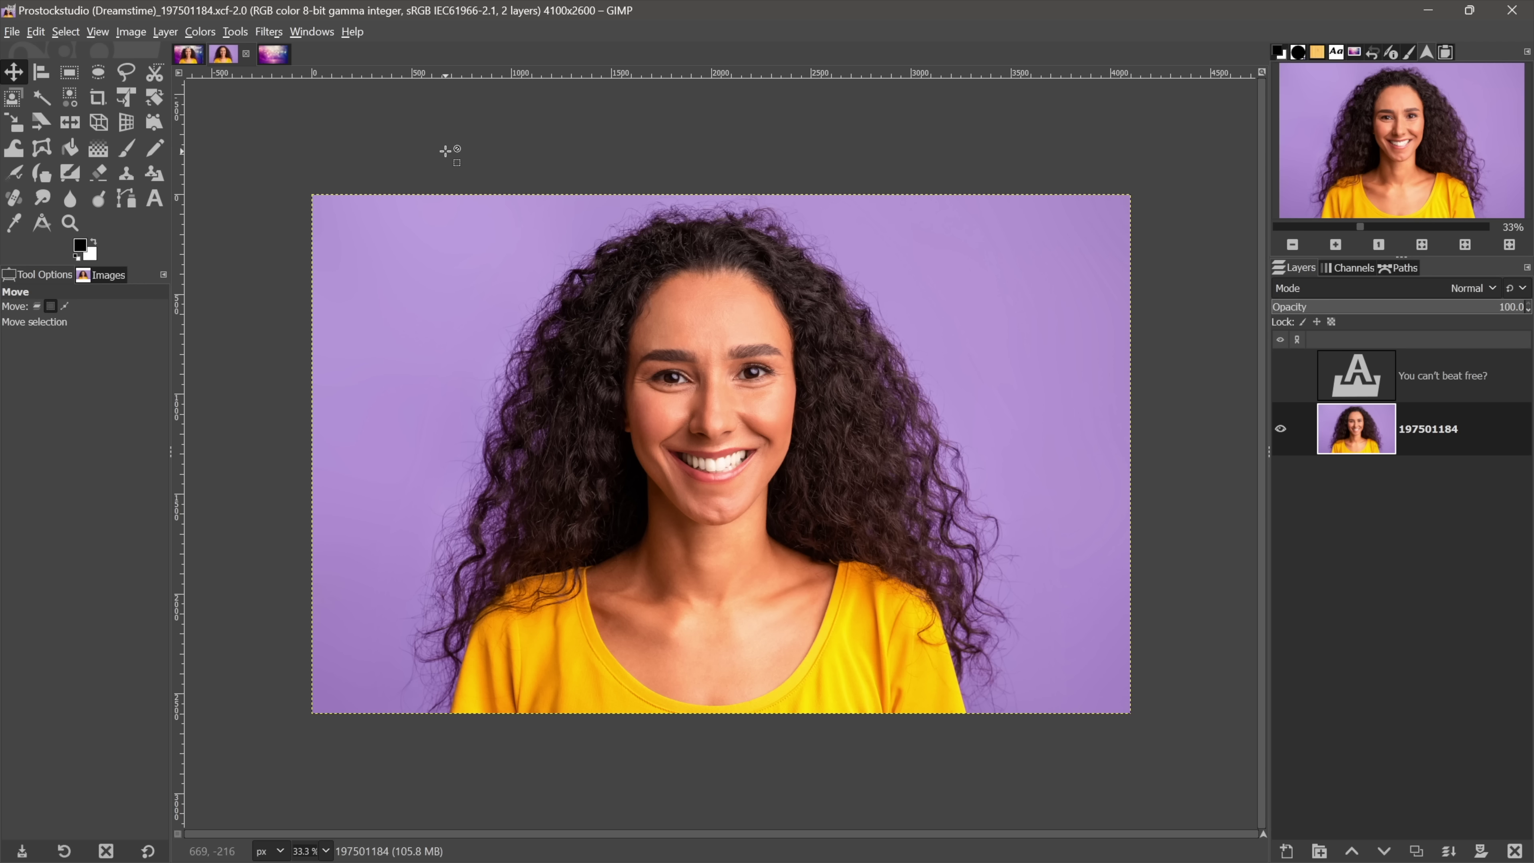
pyautogui.hotkey('alt', '3')
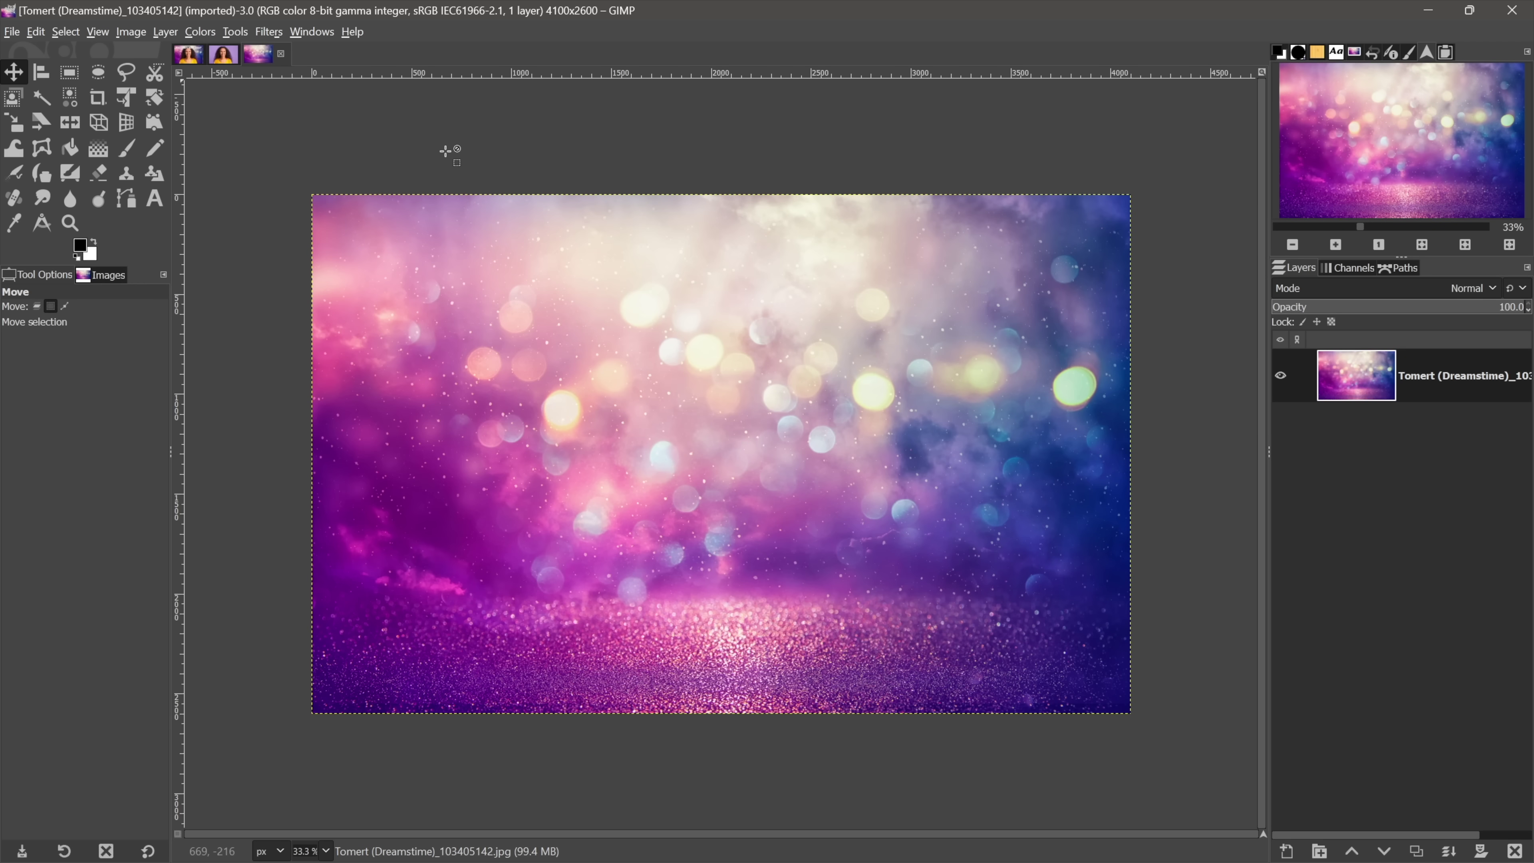
pyautogui.hotkey('alt', '1')
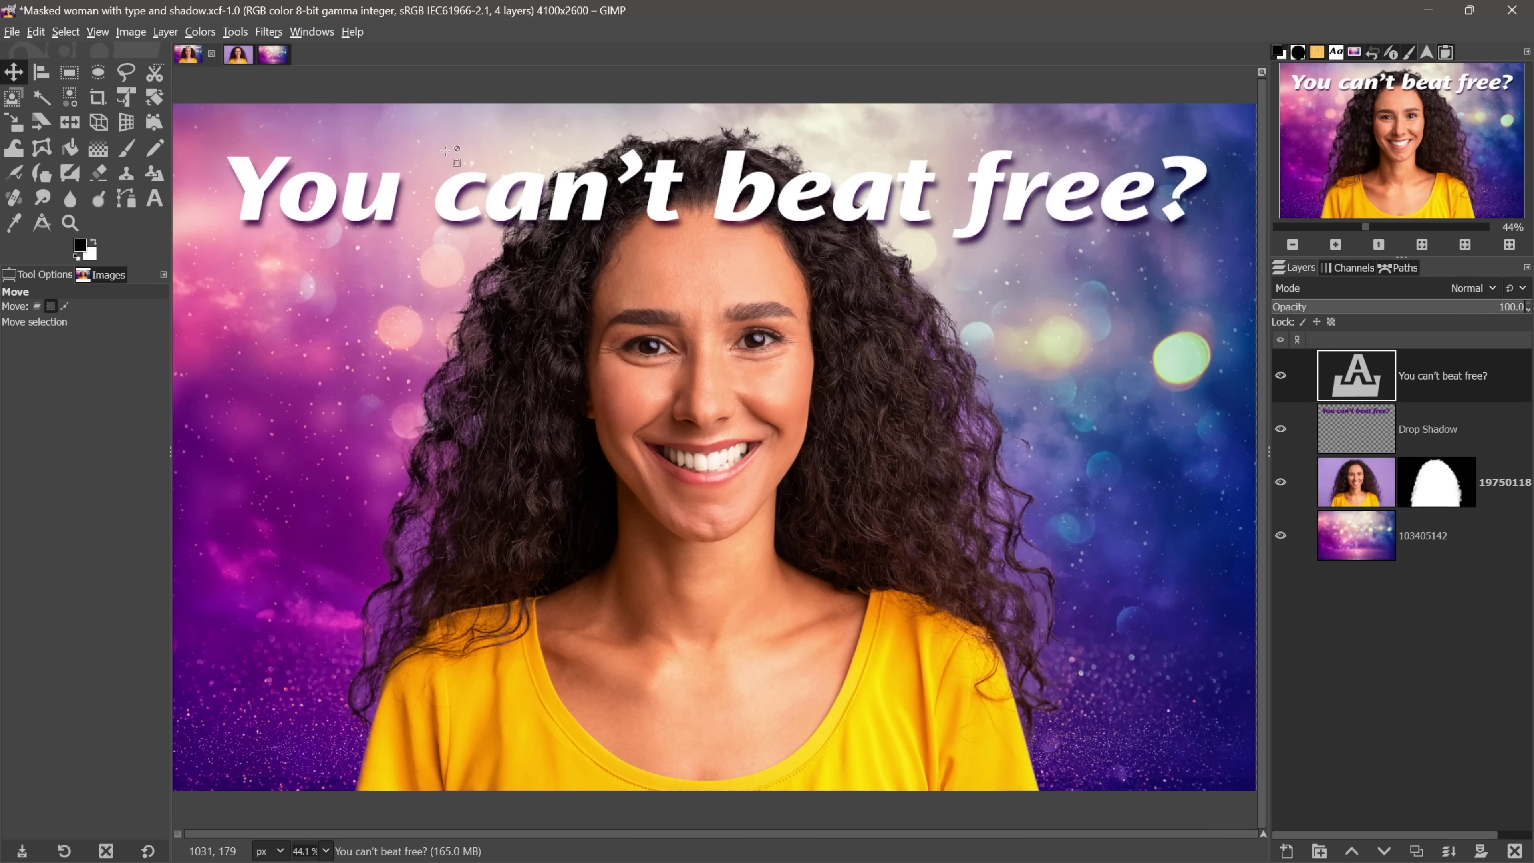
pyautogui.hotkey('alt', '2')
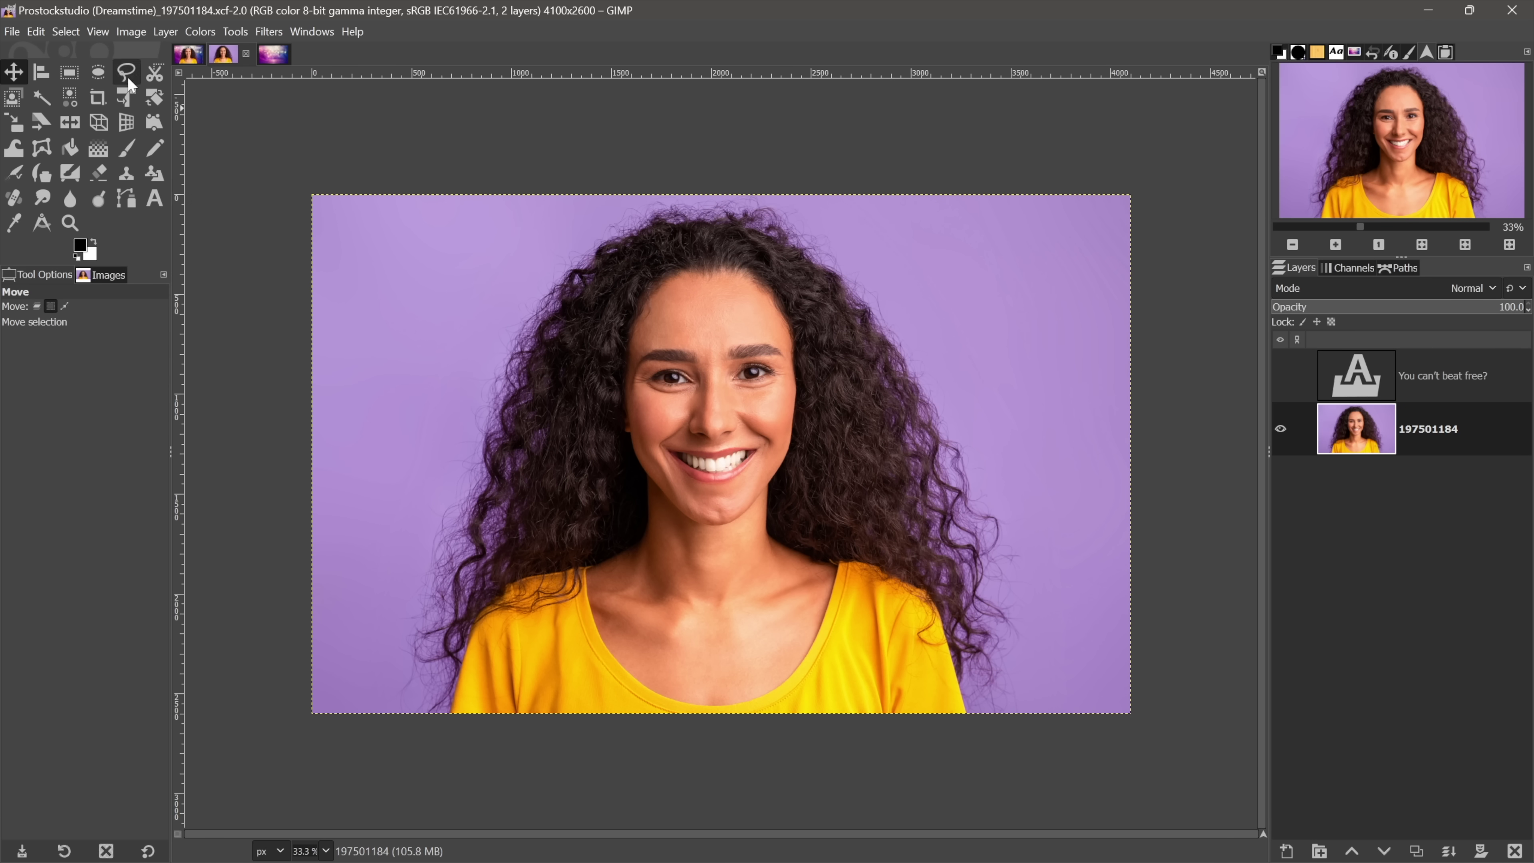
# Step: Zoom the portrait image out to 18.2% and back in step by step to 66.7%
pyautogui.click(98, 32)
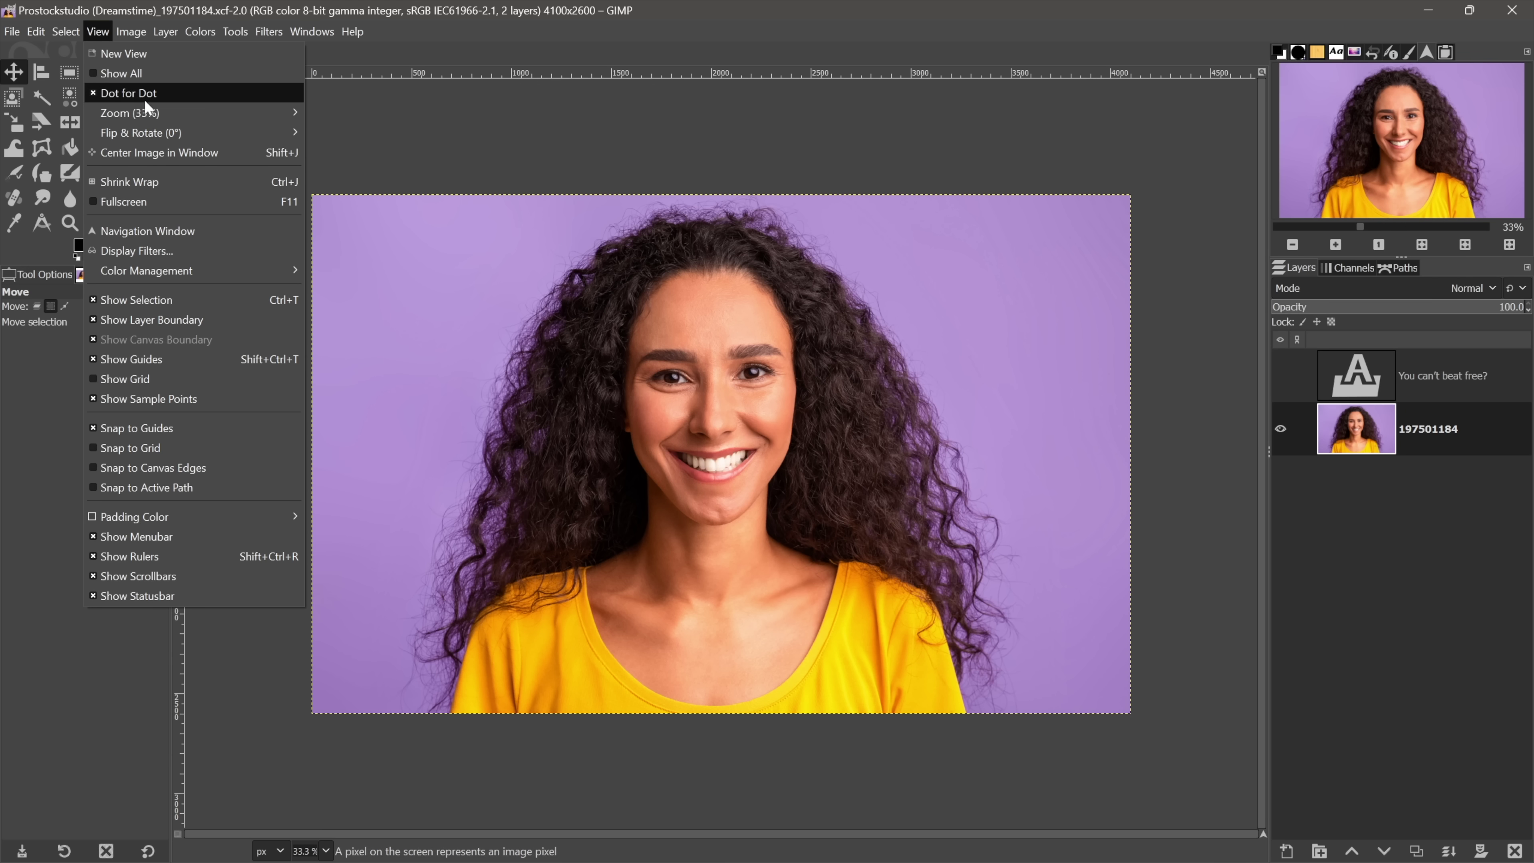
pyautogui.moveTo(199, 114)
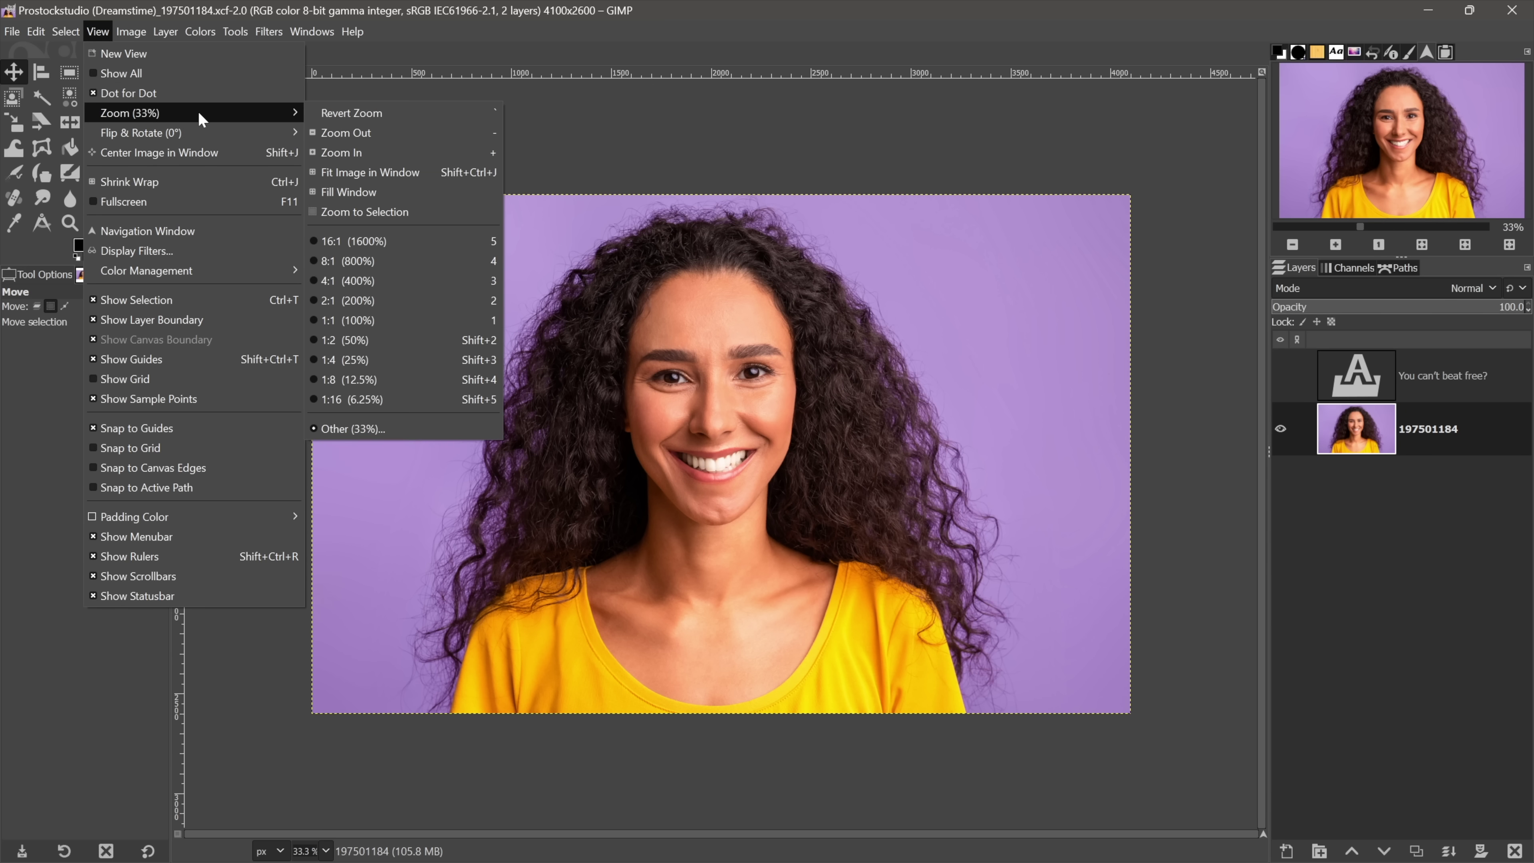
pyautogui.click(415, 139)
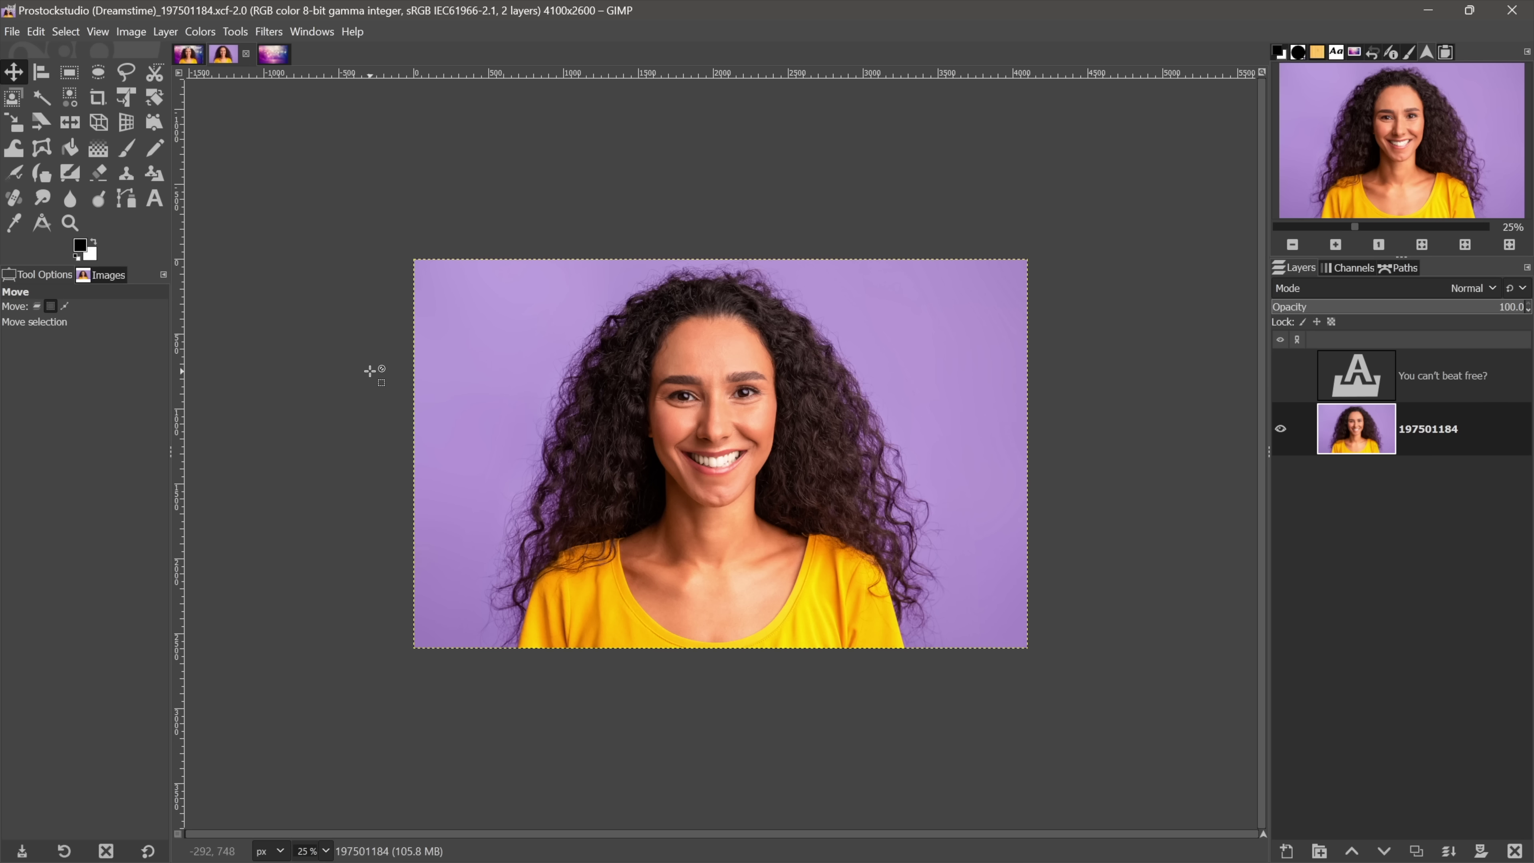
pyautogui.press('-')
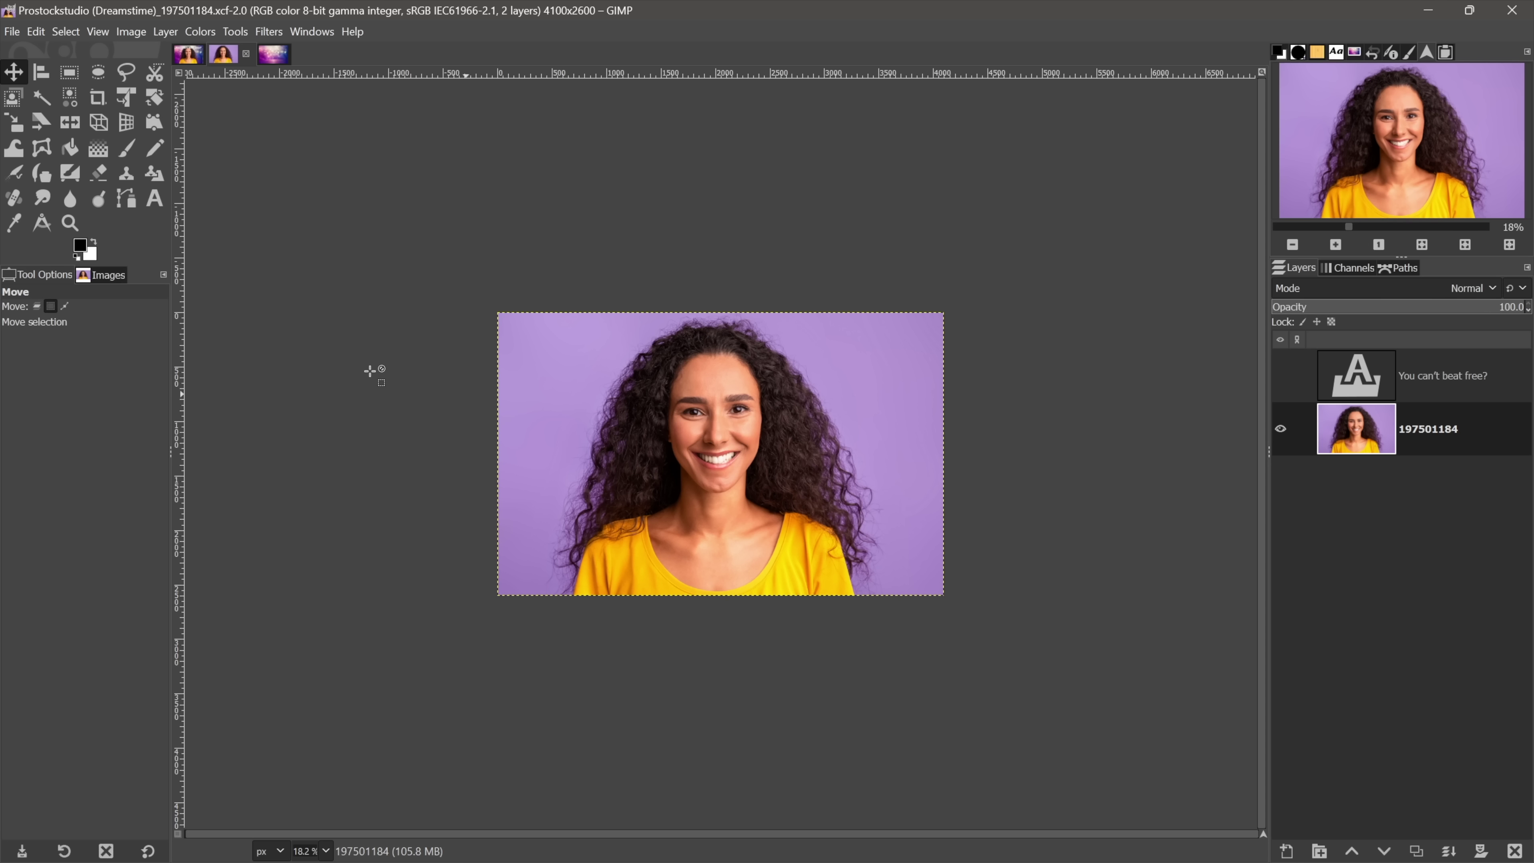
pyautogui.press('+')
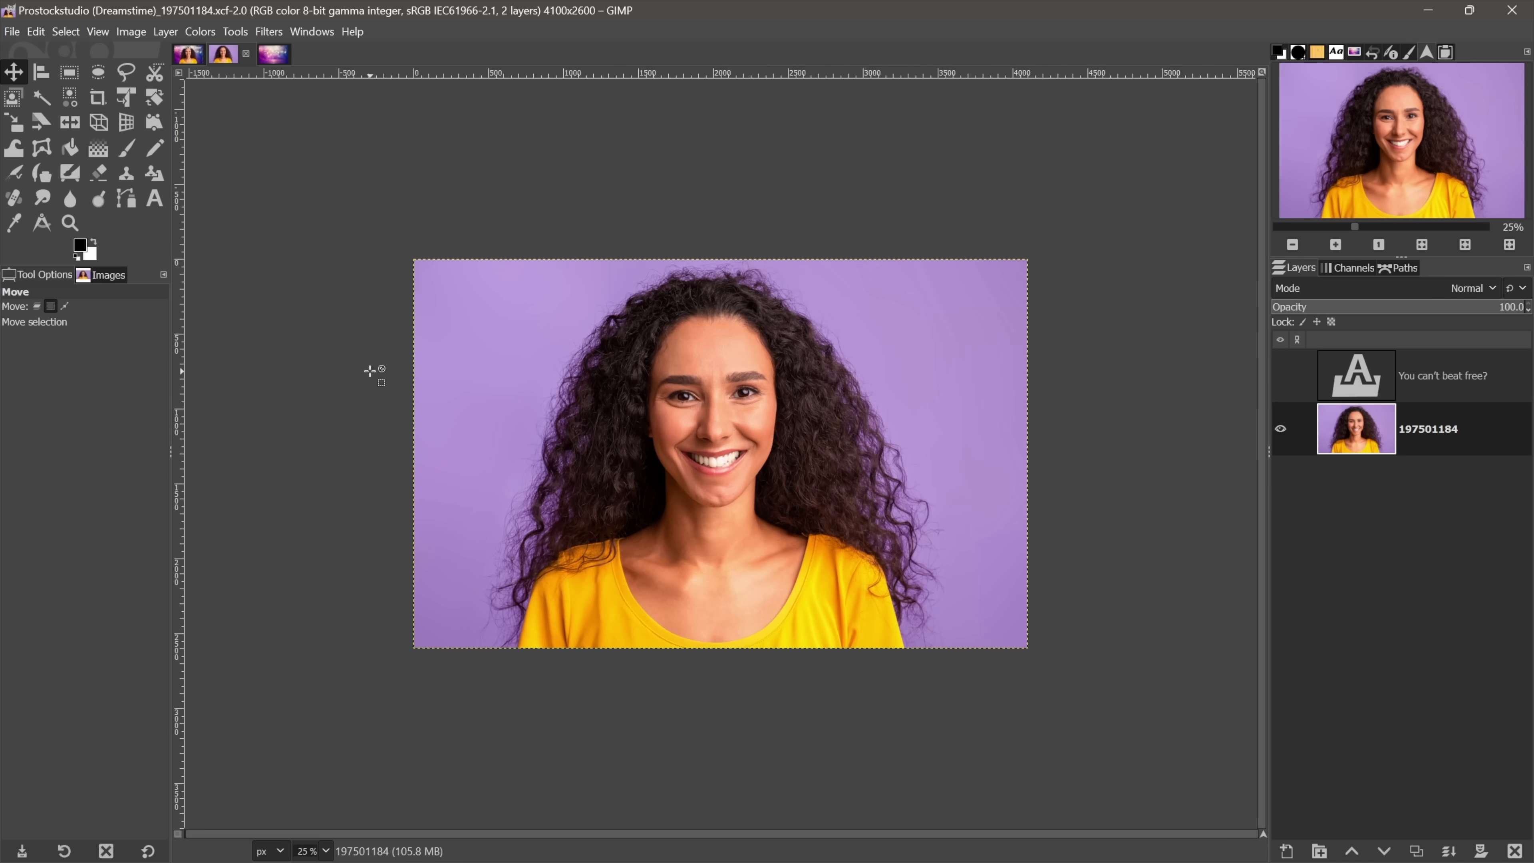
pyautogui.press('+')
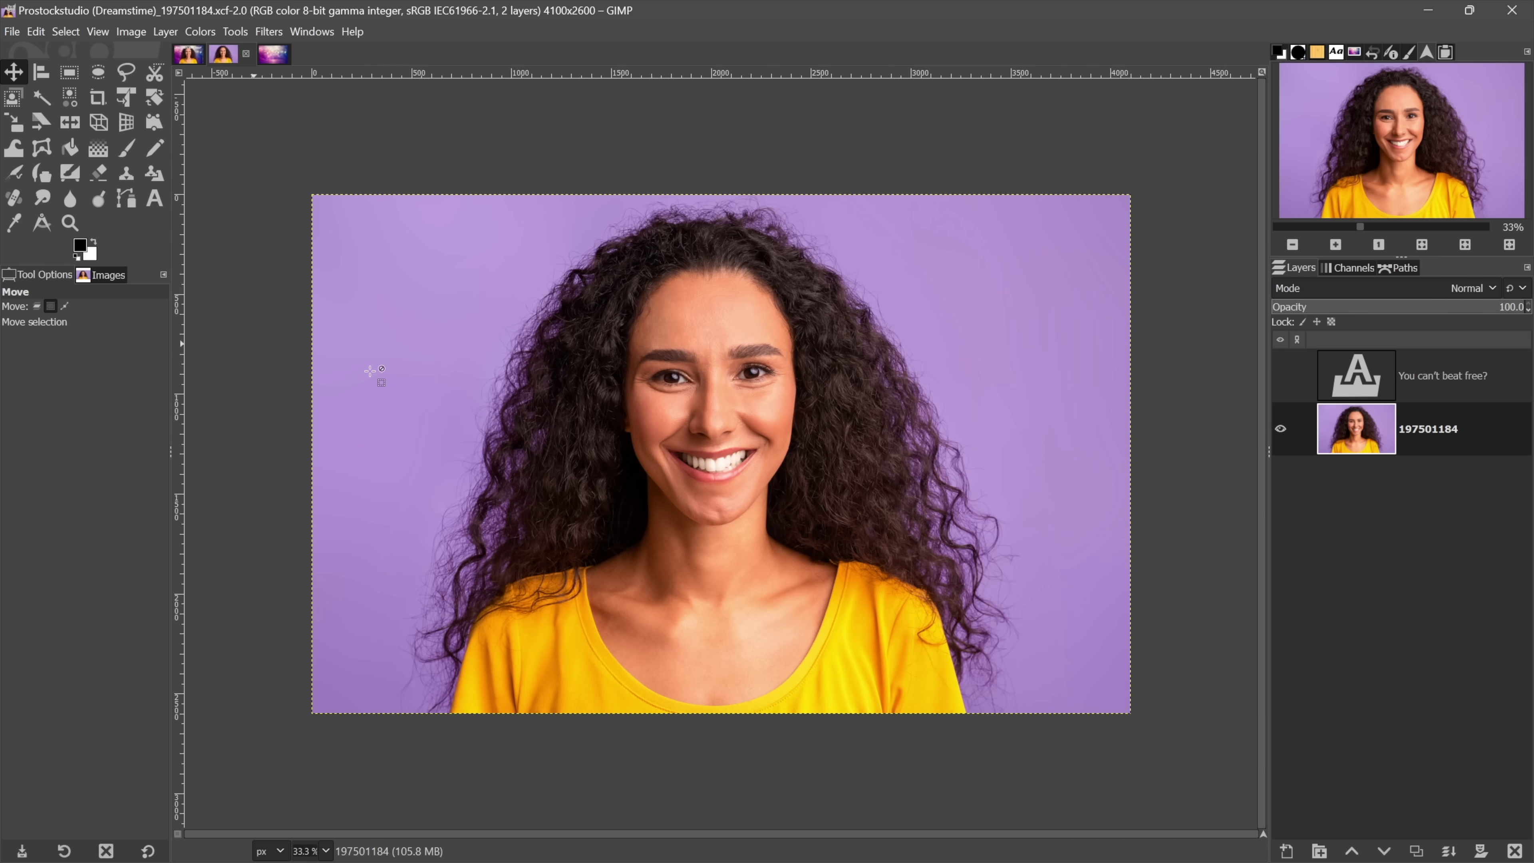
pyautogui.press('+')
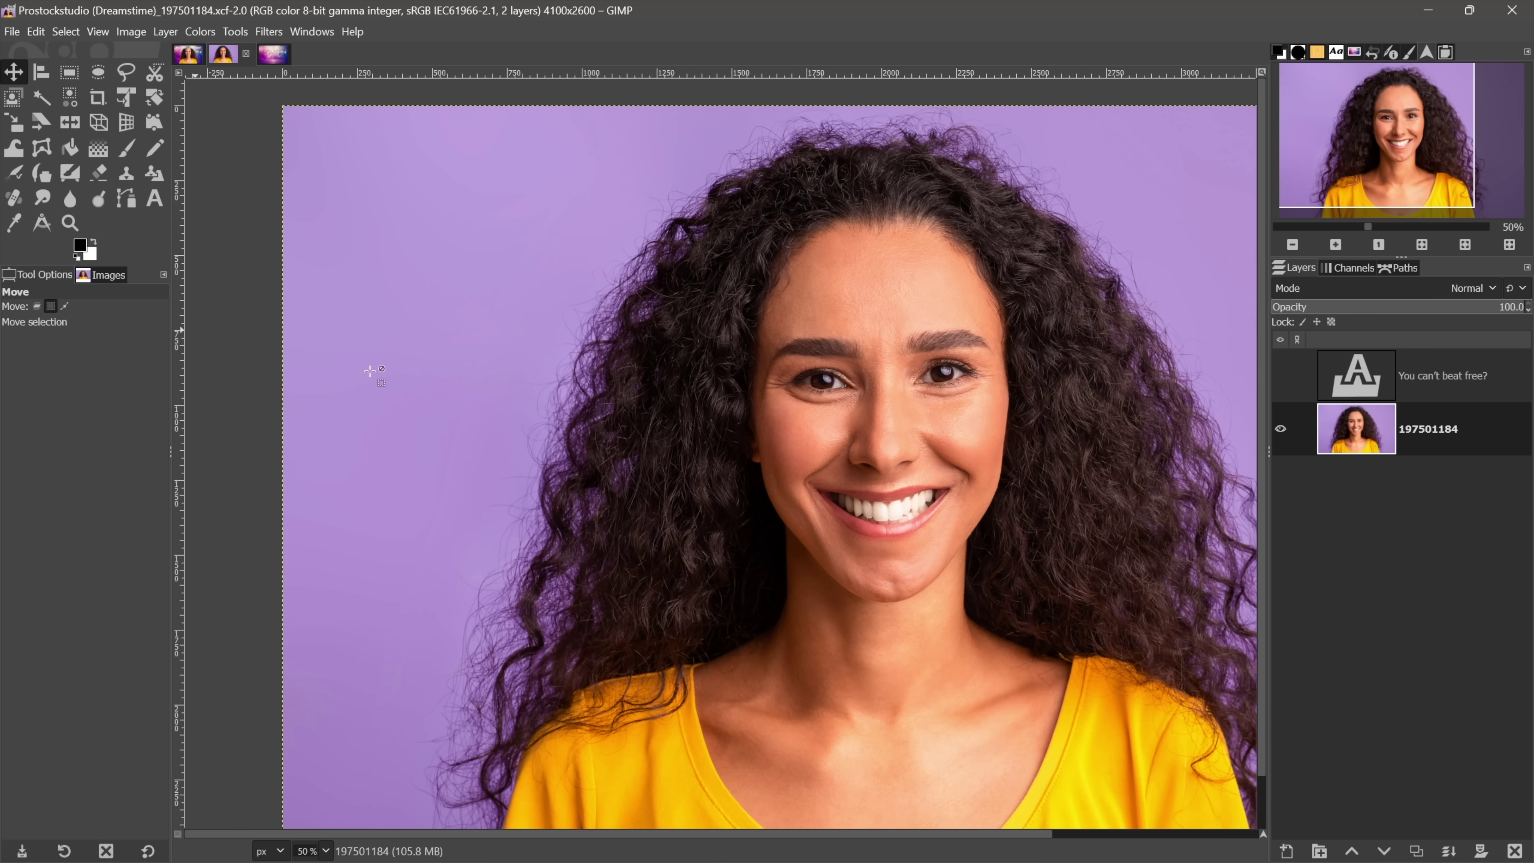
pyautogui.press('+')
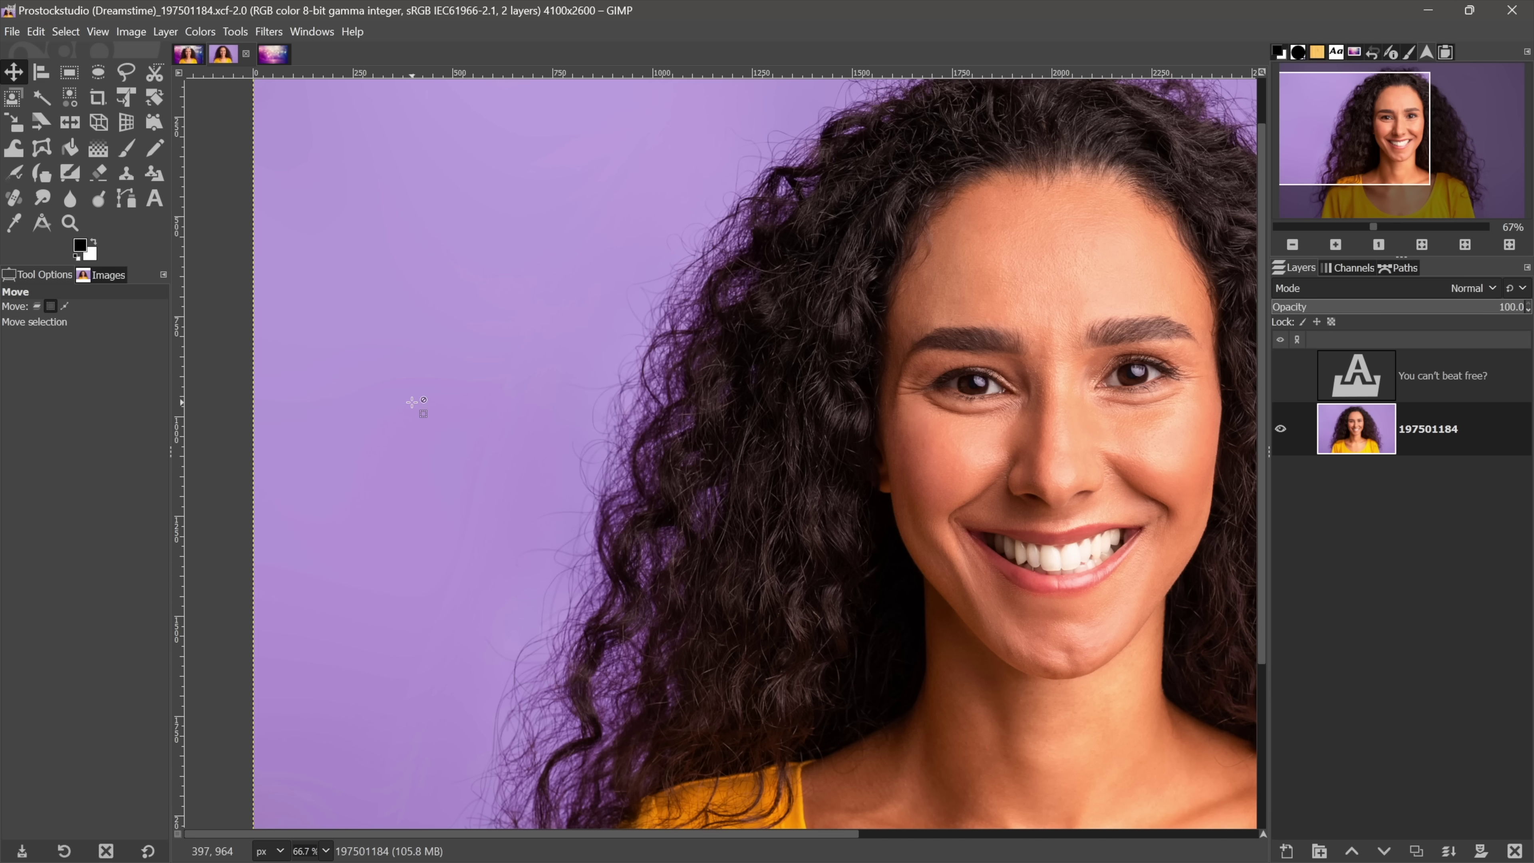
# Step: Center the portrait image in the window and fit the whole image to the window
pyautogui.hotkey('shift', 'j')
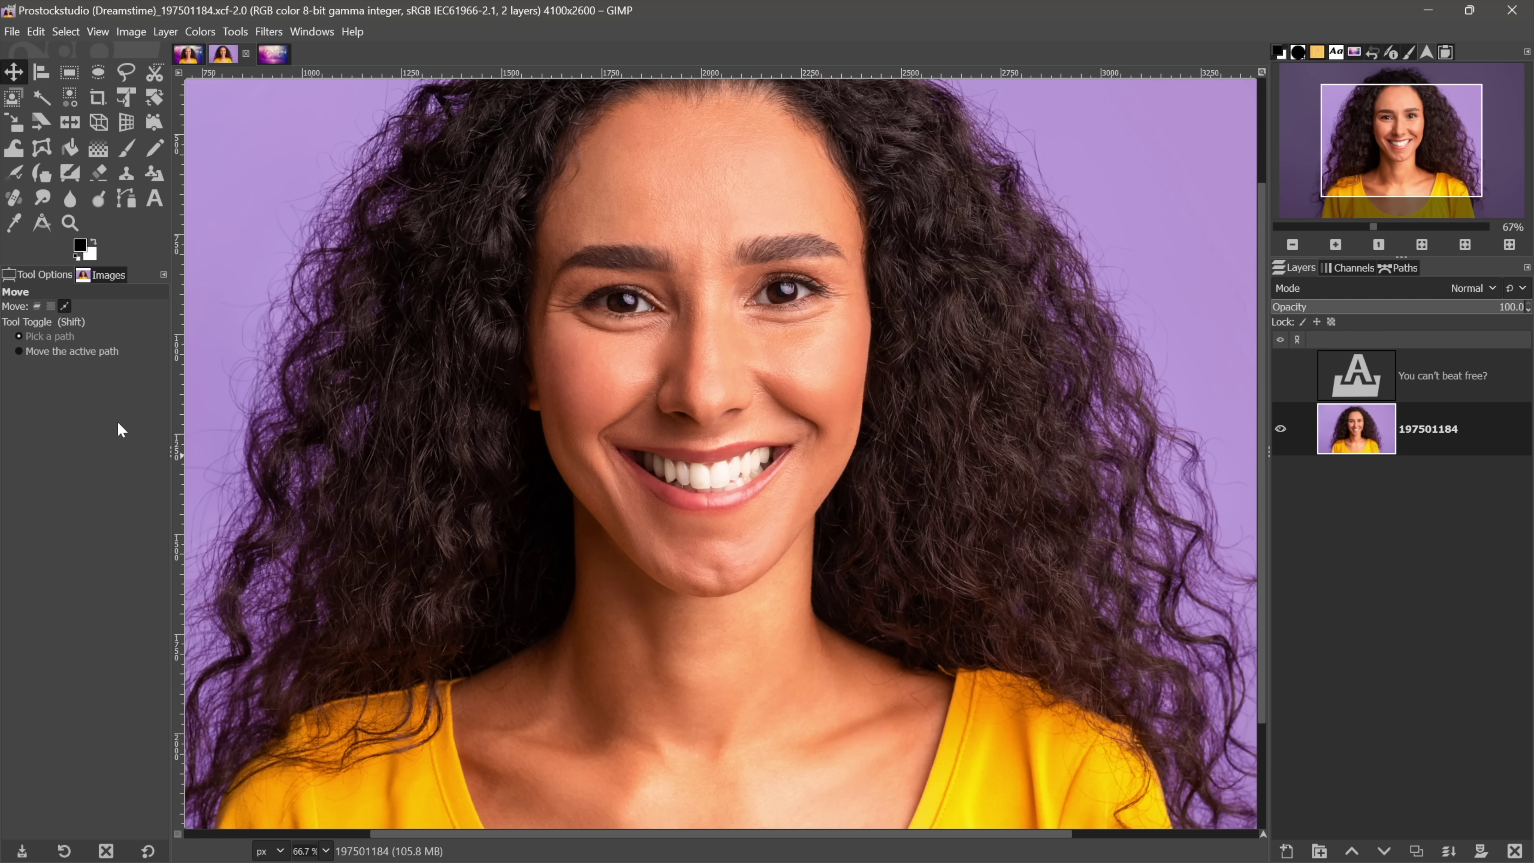
pyautogui.hotkey('shift', 'ctrl', 'j')
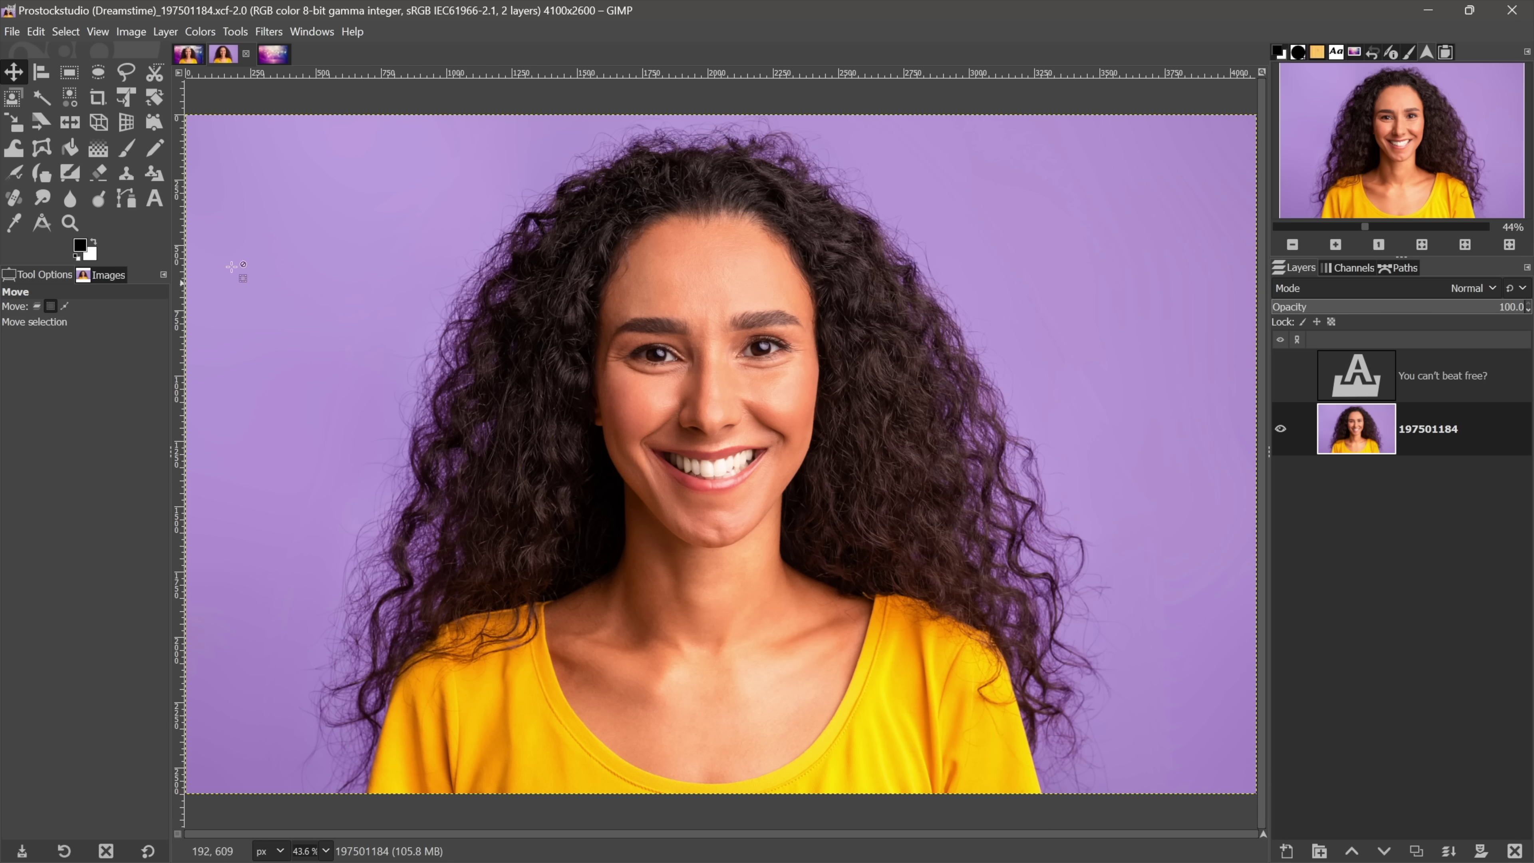
# Step: View the finished masked composite image for reference and return to the unmasked portrait image
pyautogui.click(189, 57)
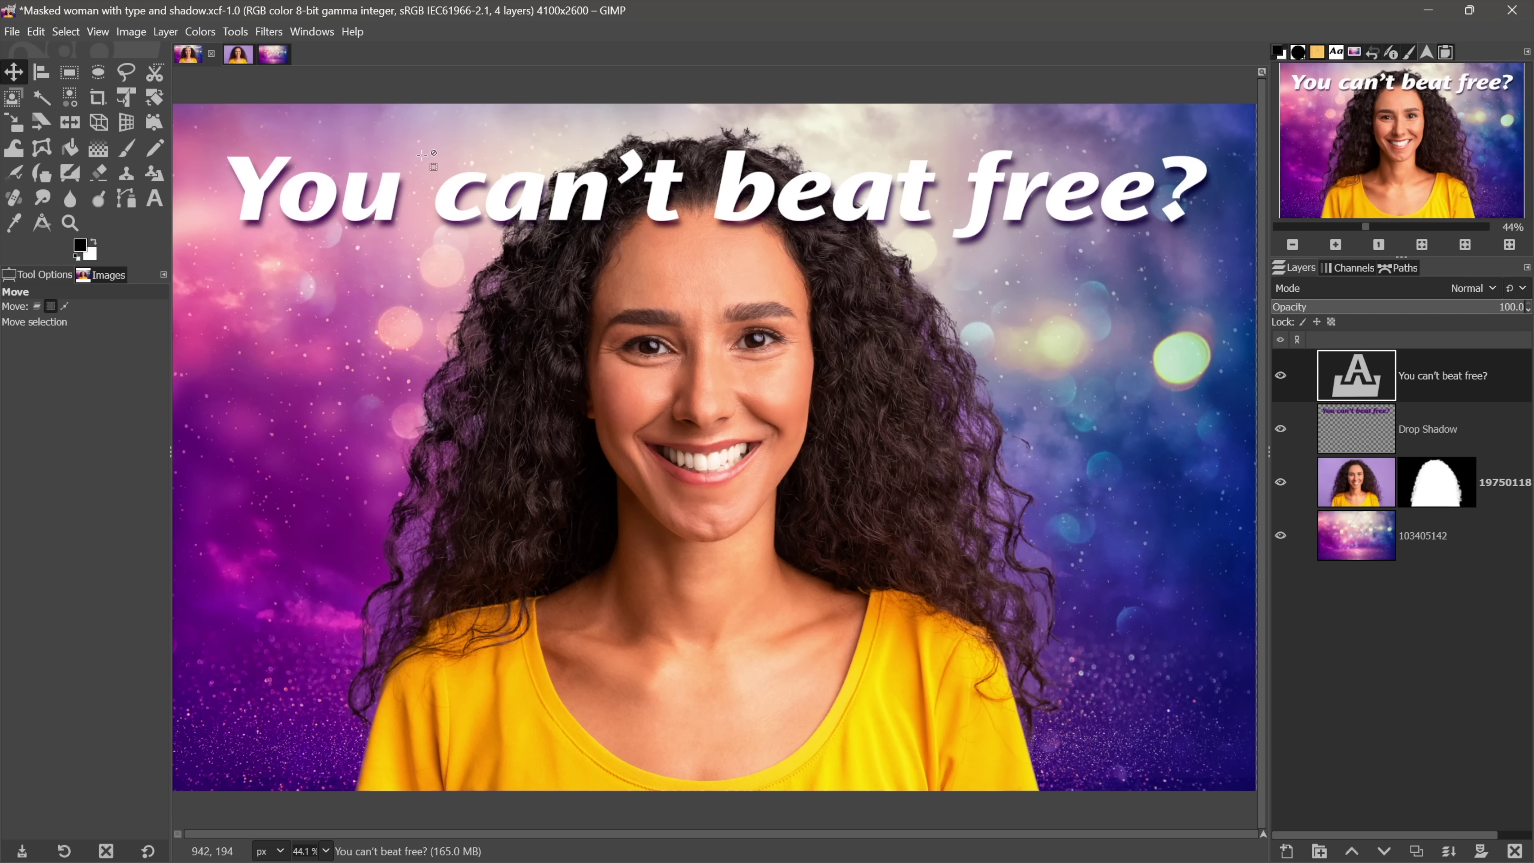
pyautogui.click(237, 55)
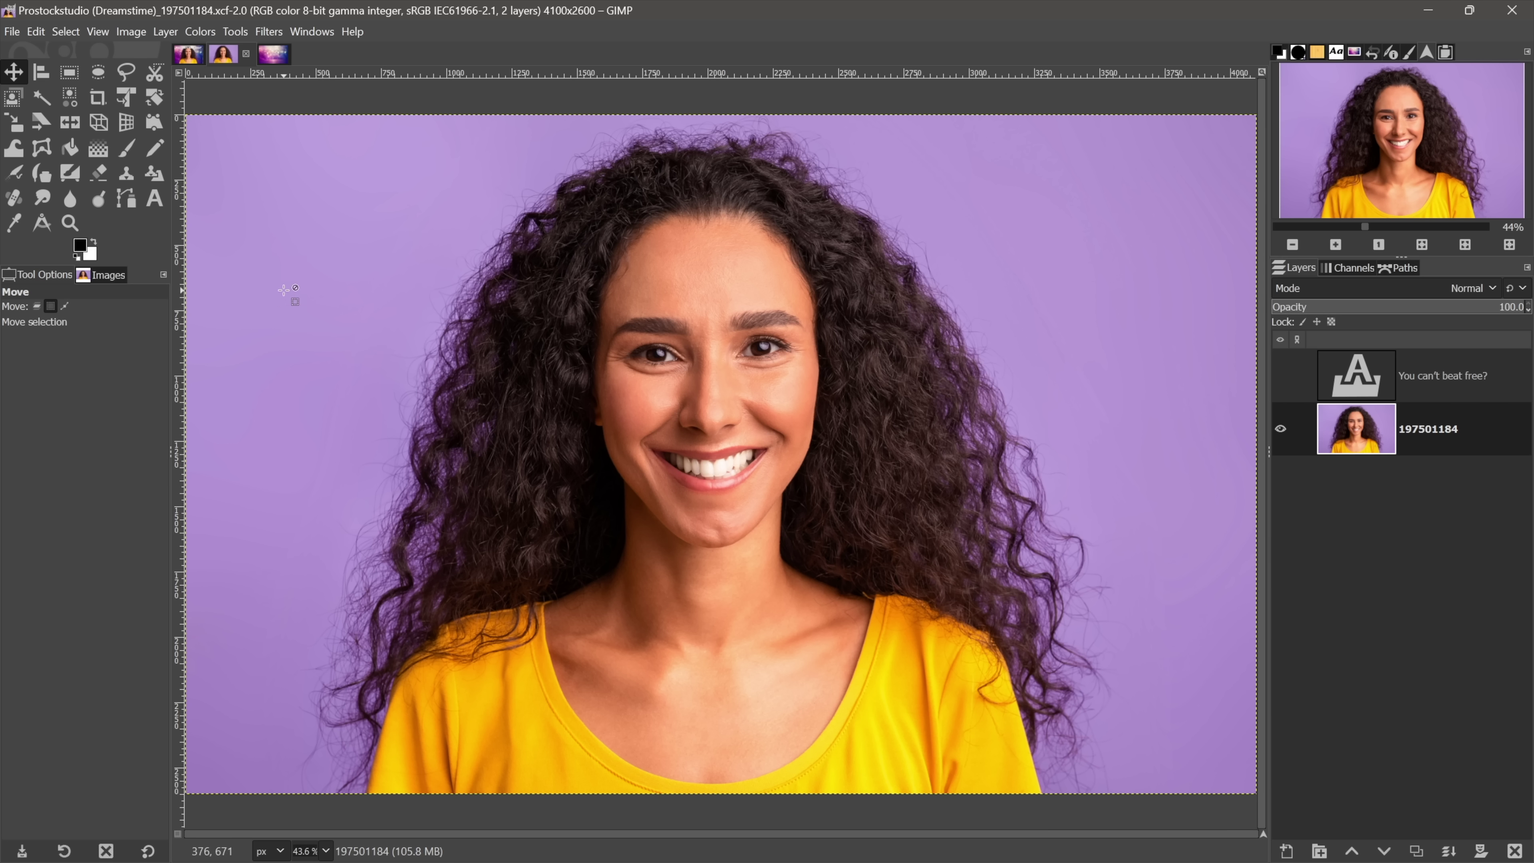
# Step: Roughly outline the woman, including all of her hair, with the Foreground Select tool and confirm the outline
pyautogui.click(15, 99)
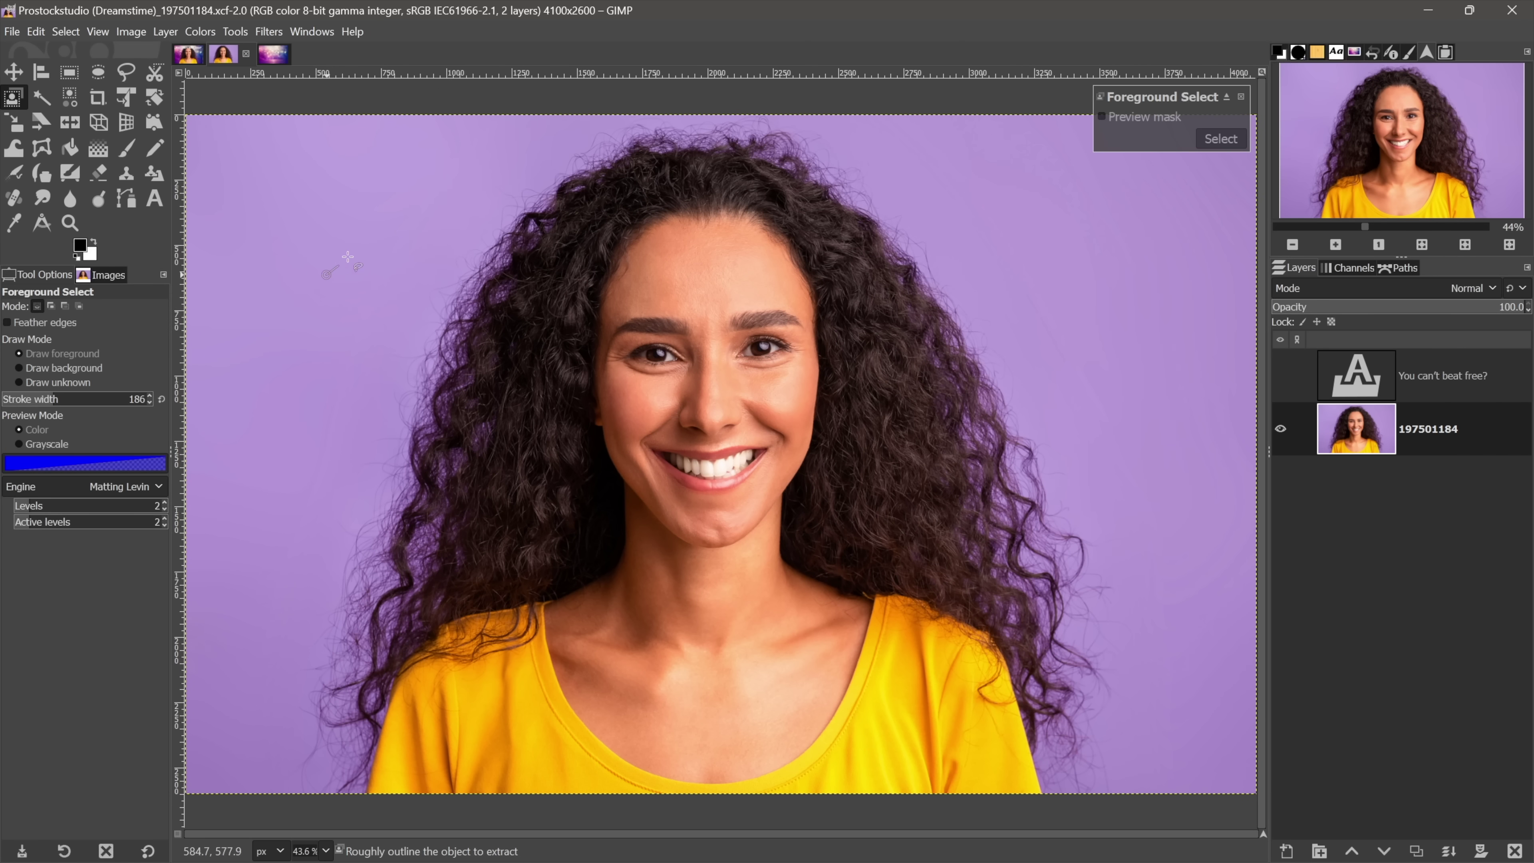
pyautogui.click(521, 121)
pyautogui.click(818, 97)
pyautogui.click(1072, 275)
pyautogui.click(1171, 580)
pyautogui.click(1183, 682)
pyautogui.moveTo(1168, 792)
pyautogui.mouseDown()
pyautogui.moveTo(1132, 817)
pyautogui.moveTo(990, 836)
pyautogui.moveTo(351, 842)
pyautogui.moveTo(277, 829)
pyautogui.moveTo(249, 791)
pyautogui.moveTo(242, 727)
pyautogui.moveTo(293, 350)
pyautogui.moveTo(327, 274)
pyautogui.mouseUp()
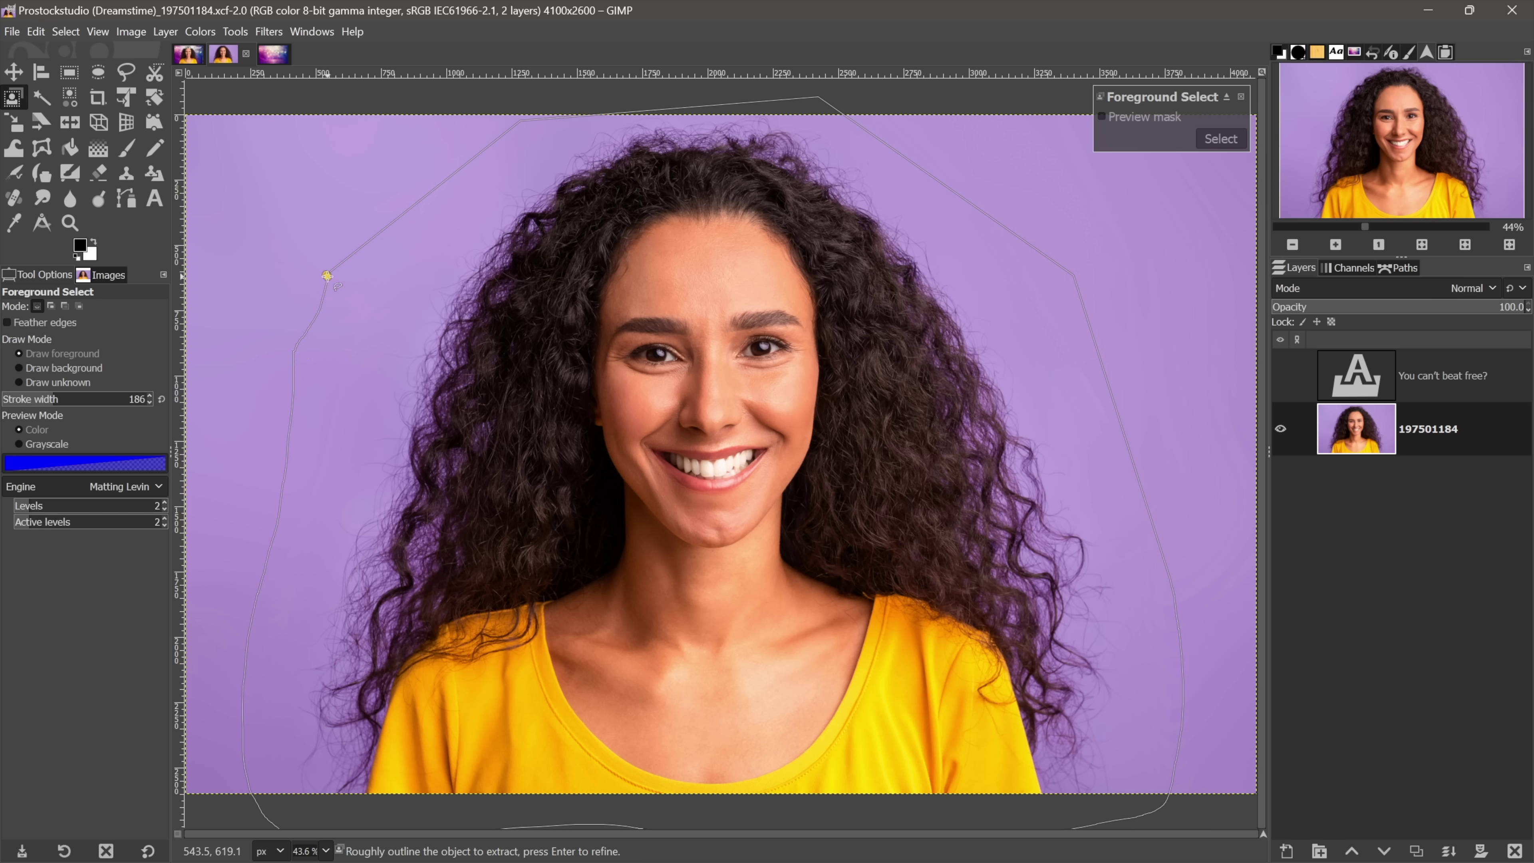
pyautogui.moveTo(327, 274); pyautogui.dragTo(327, 274)
pyautogui.press('Return')
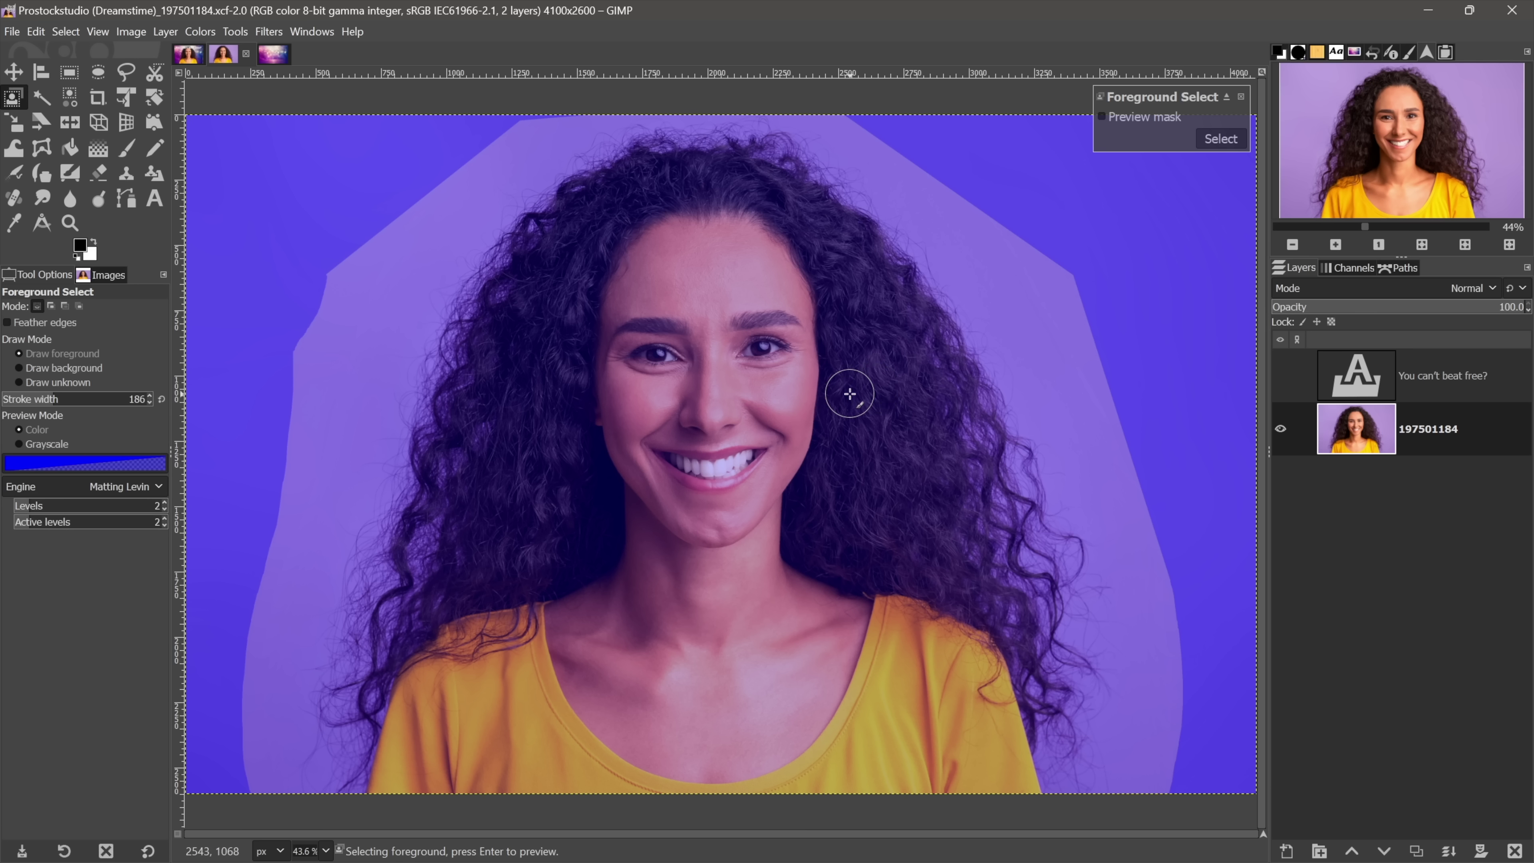
# Step: Paint over the woman's face, inner hair and shirt as foreground with stroke width 186 and convert the result to a selection
pyautogui.press('[')
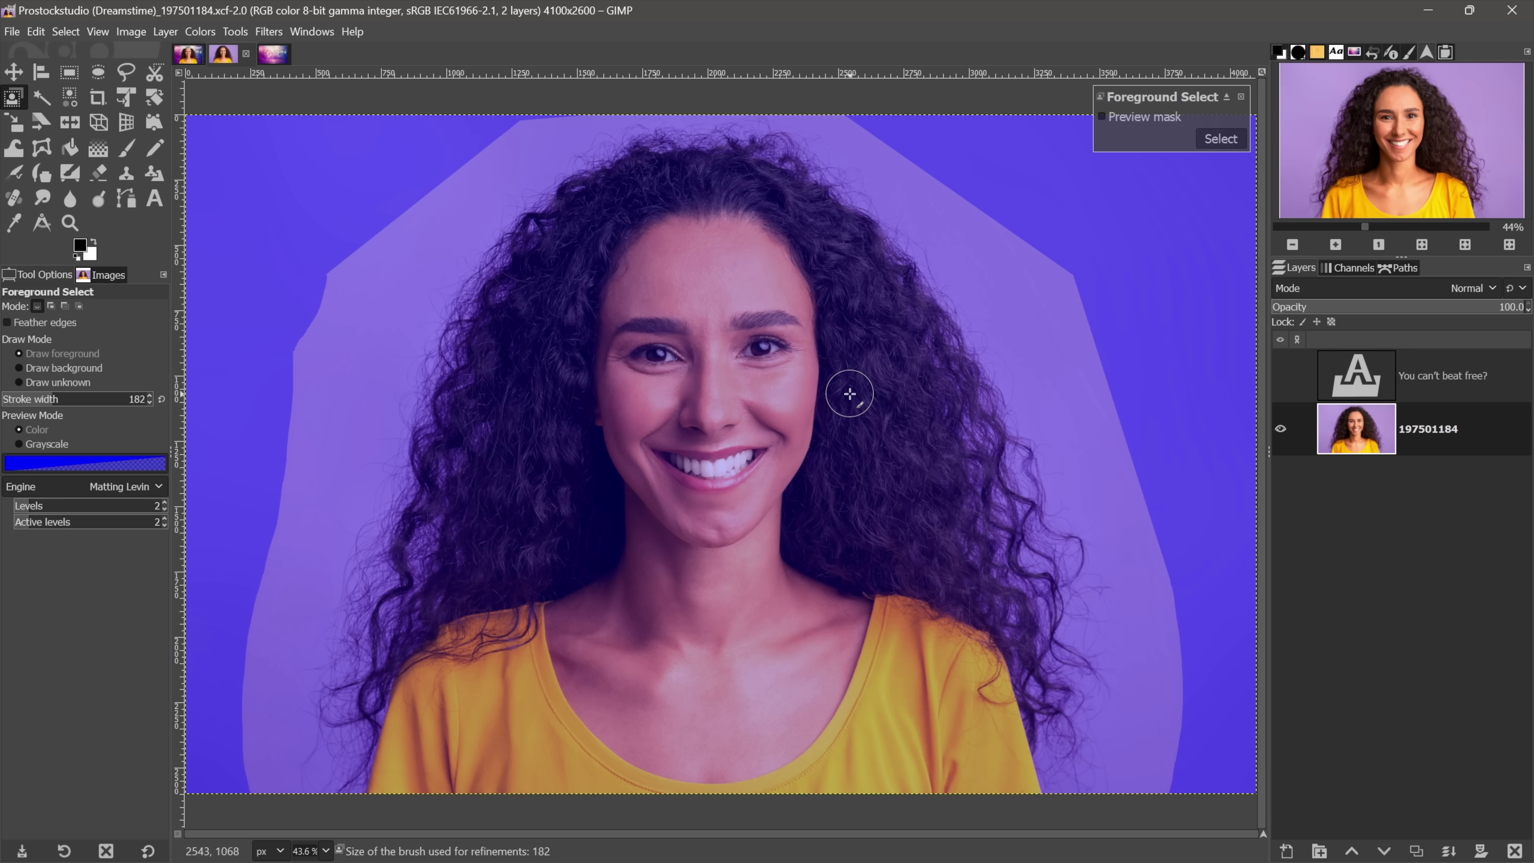
pyautogui.press('[')
pyautogui.press('[')
pyautogui.press('[')
pyautogui.press(']')
pyautogui.press(']')
pyautogui.press(']')
pyautogui.press(']')
pyautogui.press(']')
pyautogui.press(']')
pyautogui.press(']')
pyautogui.press(']')
pyautogui.moveTo(891, 439)
pyautogui.mouseDown()
pyautogui.moveTo(870, 361)
pyautogui.moveTo(800, 266)
pyautogui.moveTo(665, 229)
pyautogui.moveTo(629, 311)
pyautogui.moveTo(827, 436)
pyautogui.moveTo(924, 522)
pyautogui.moveTo(853, 573)
pyautogui.moveTo(625, 394)
pyautogui.moveTo(532, 405)
pyautogui.moveTo(573, 494)
pyautogui.moveTo(931, 583)
pyautogui.moveTo(907, 655)
pyautogui.moveTo(727, 641)
pyautogui.moveTo(570, 545)
pyautogui.moveTo(501, 571)
pyautogui.moveTo(528, 622)
pyautogui.moveTo(852, 639)
pyautogui.moveTo(935, 698)
pyautogui.moveTo(834, 729)
pyautogui.moveTo(447, 654)
pyautogui.moveTo(421, 691)
pyautogui.moveTo(488, 718)
pyautogui.moveTo(785, 705)
pyautogui.moveTo(916, 734)
pyautogui.moveTo(929, 765)
pyautogui.moveTo(813, 801)
pyautogui.moveTo(620, 782)
pyautogui.moveTo(496, 737)
pyautogui.moveTo(493, 774)
pyautogui.moveTo(515, 704)
pyautogui.moveTo(541, 685)
pyautogui.mouseUp()
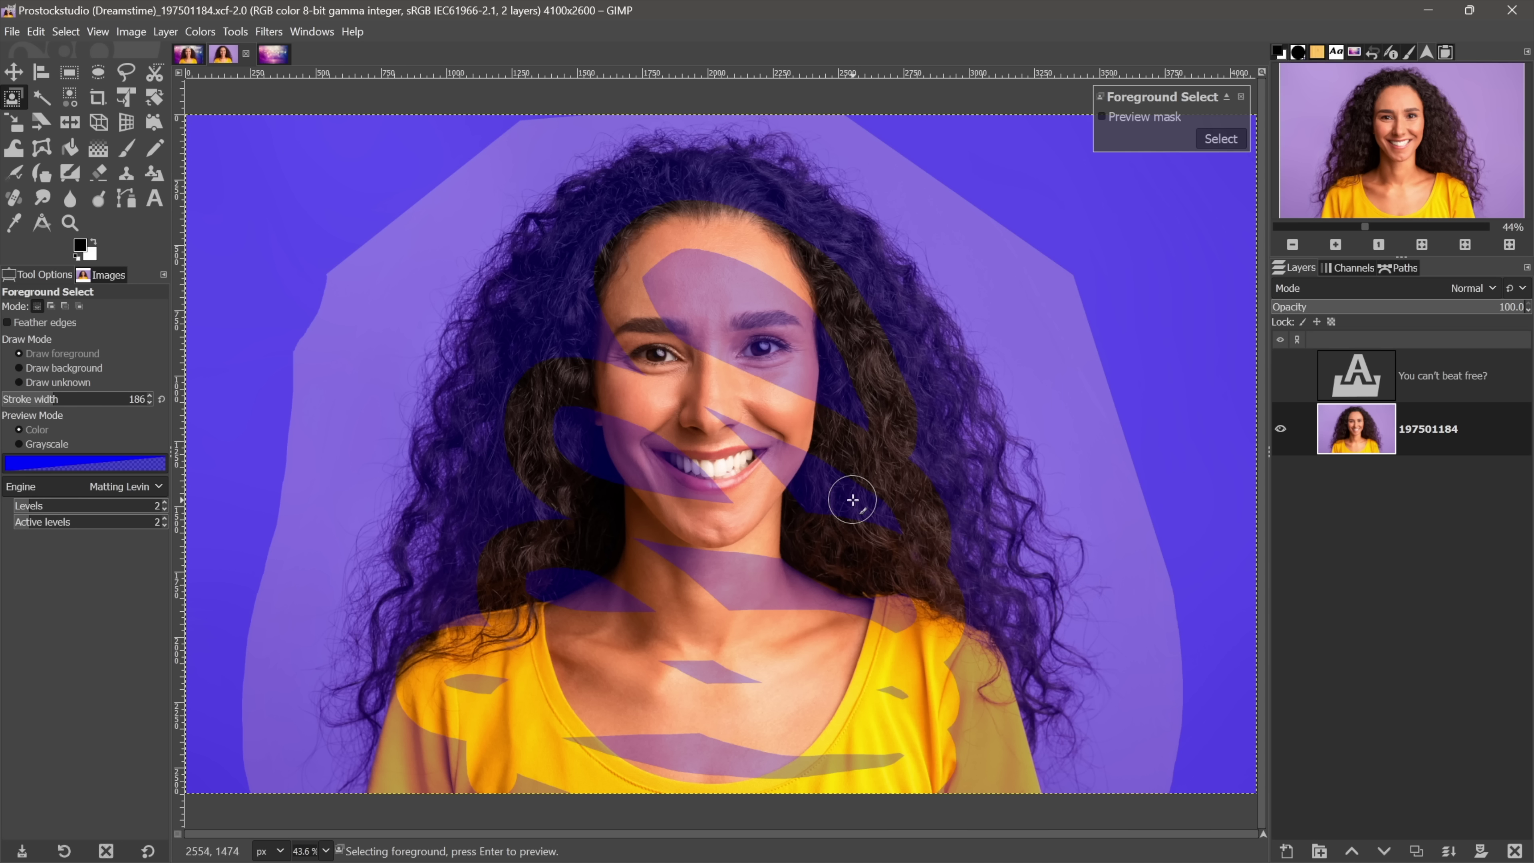
pyautogui.moveTo(936, 486)
pyautogui.mouseDown()
pyautogui.moveTo(918, 404)
pyautogui.moveTo(855, 315)
pyautogui.moveTo(729, 254)
pyautogui.moveTo(606, 300)
pyautogui.moveTo(710, 324)
pyautogui.moveTo(822, 376)
pyautogui.moveTo(577, 441)
pyautogui.moveTo(871, 490)
pyautogui.moveTo(877, 533)
pyautogui.moveTo(696, 572)
pyautogui.moveTo(609, 635)
pyautogui.moveTo(692, 631)
pyautogui.moveTo(834, 680)
pyautogui.moveTo(795, 731)
pyautogui.moveTo(627, 753)
pyautogui.mouseUp()
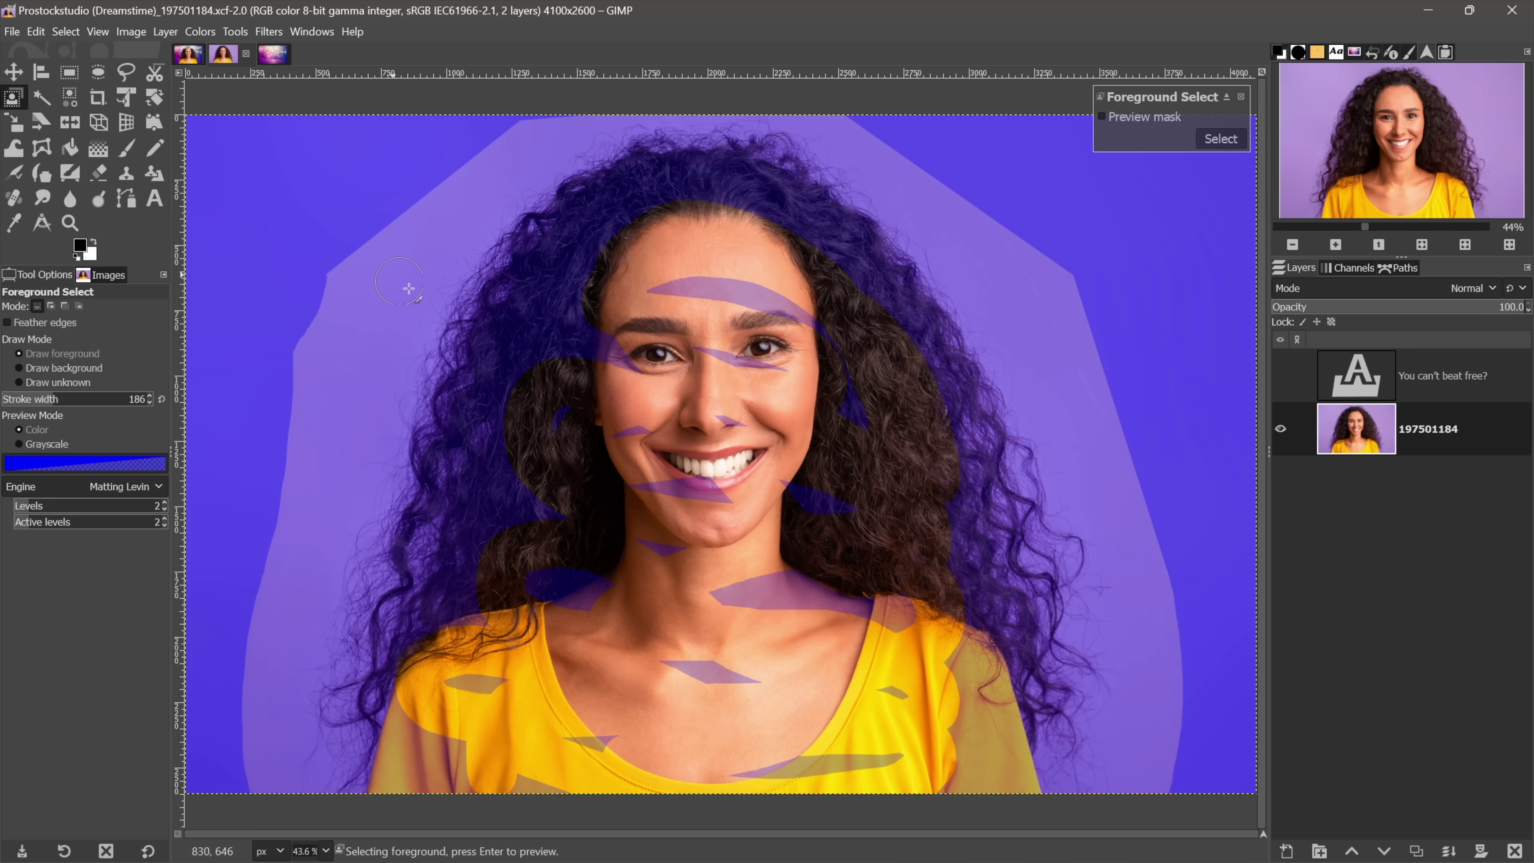
pyautogui.click(1219, 139)
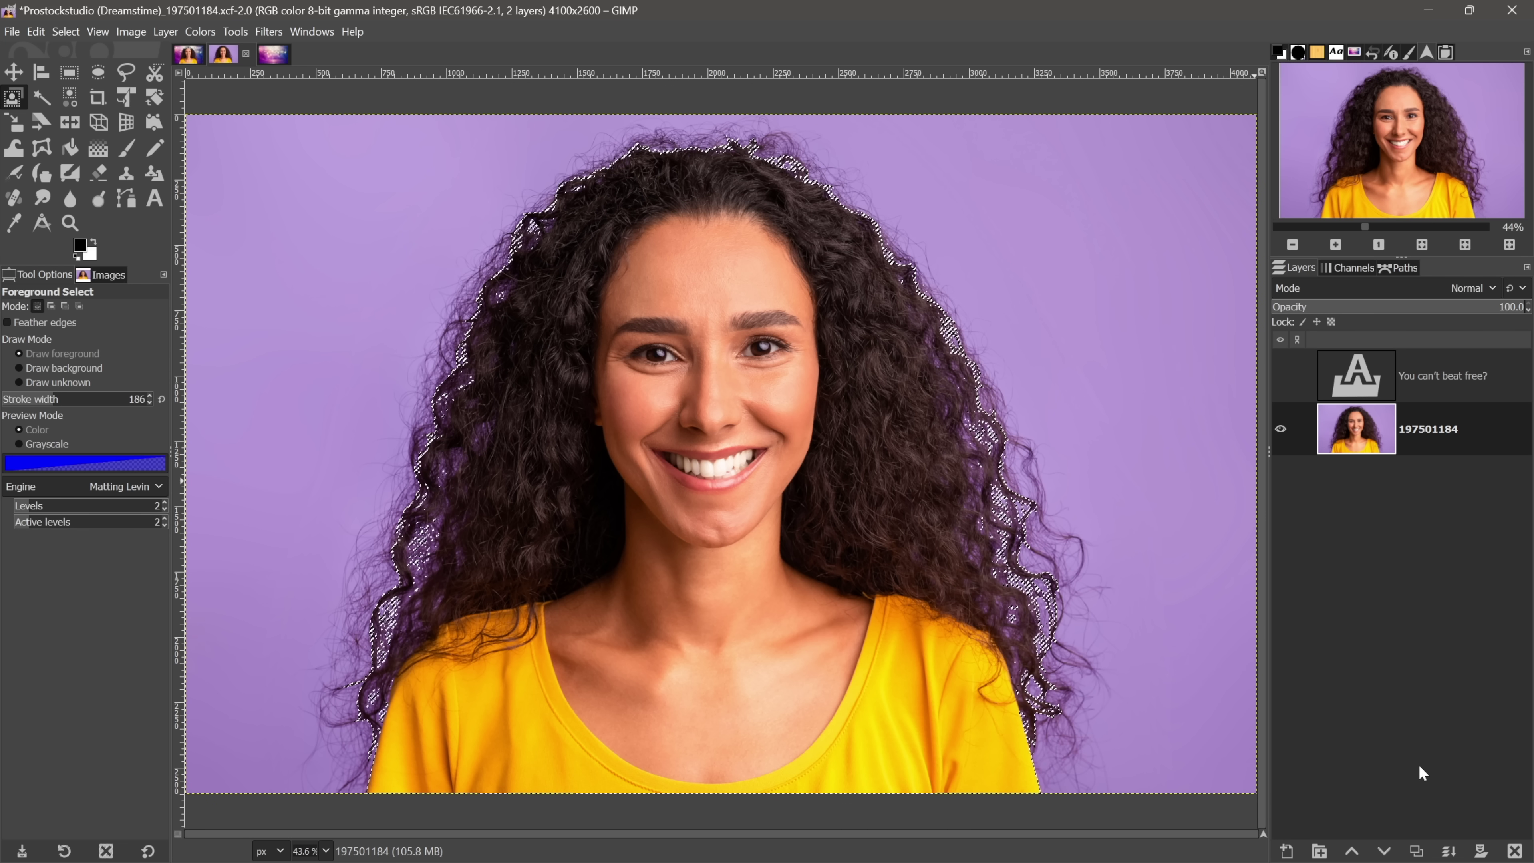
# Step: Add a layer mask to the portrait layer, initialized from the selection
pyautogui.click(1482, 853)
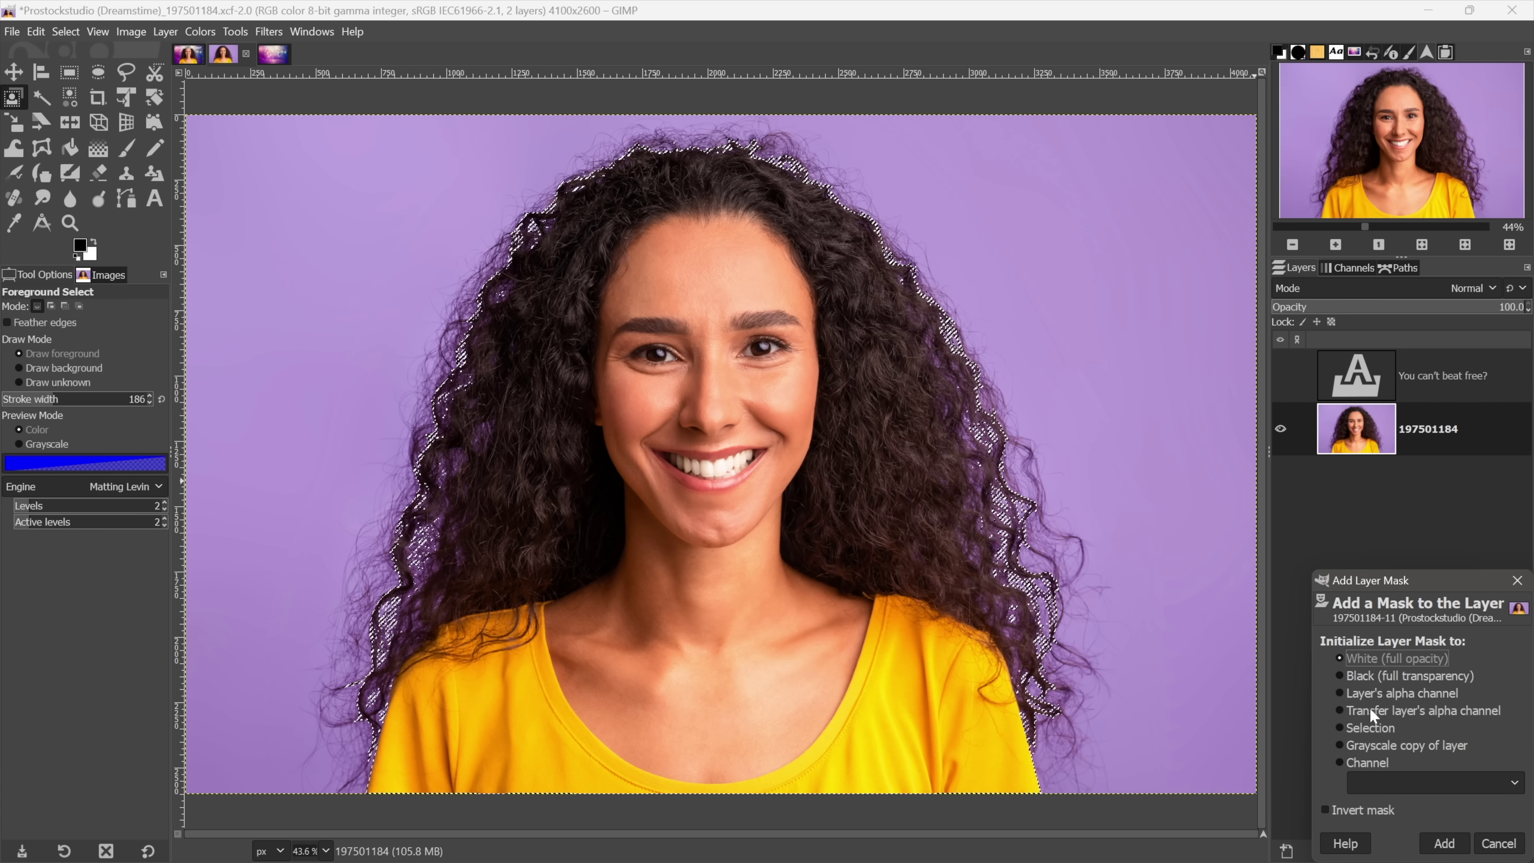
pyautogui.click(1376, 730)
pyautogui.click(1441, 844)
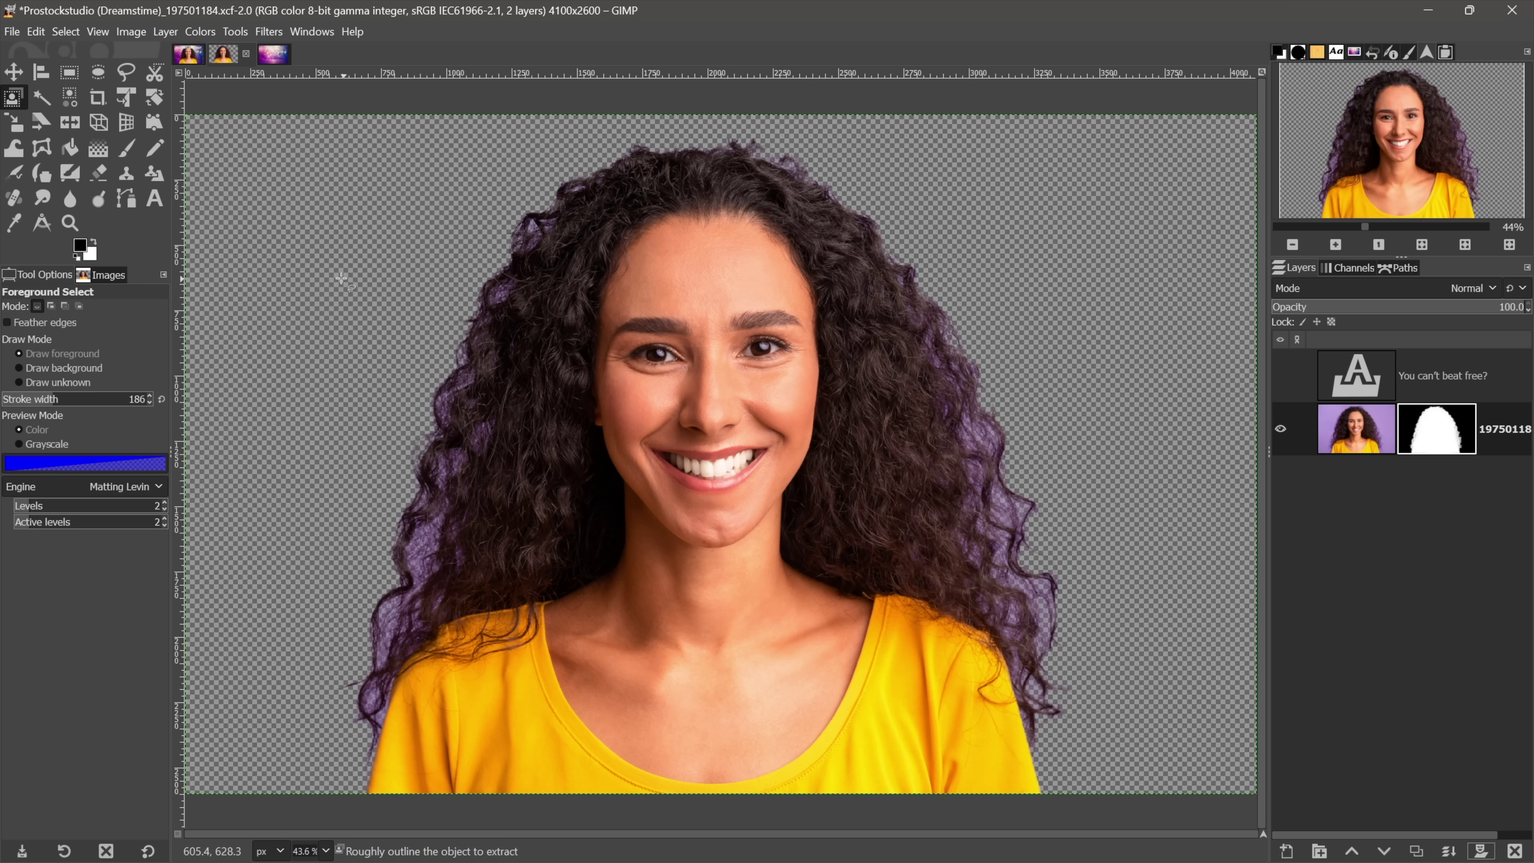
pyautogui.click(37, 32)
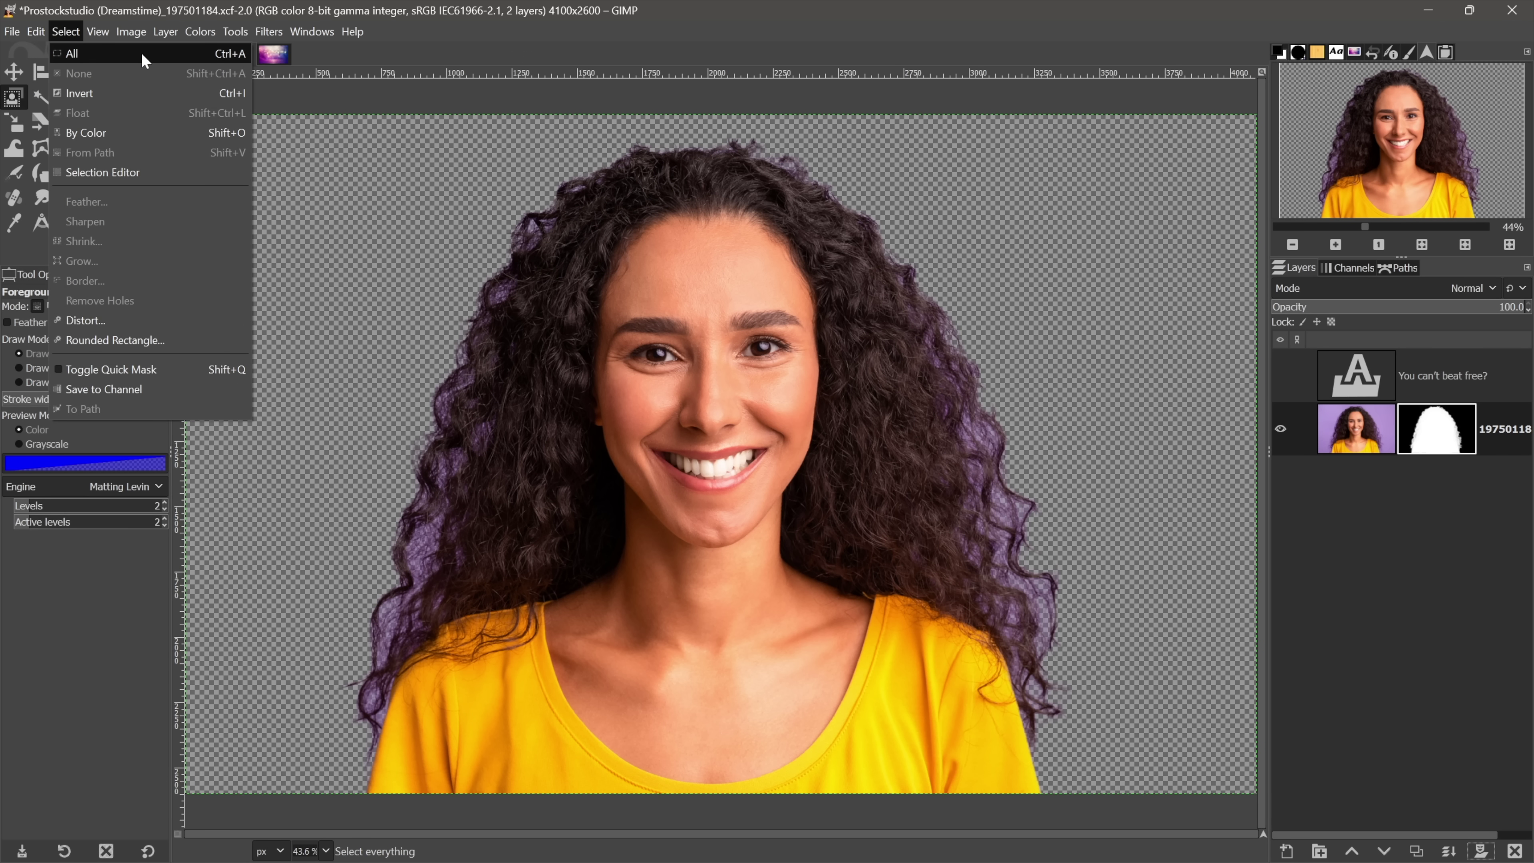
pyautogui.click(66, 31)
pyautogui.click(35, 32)
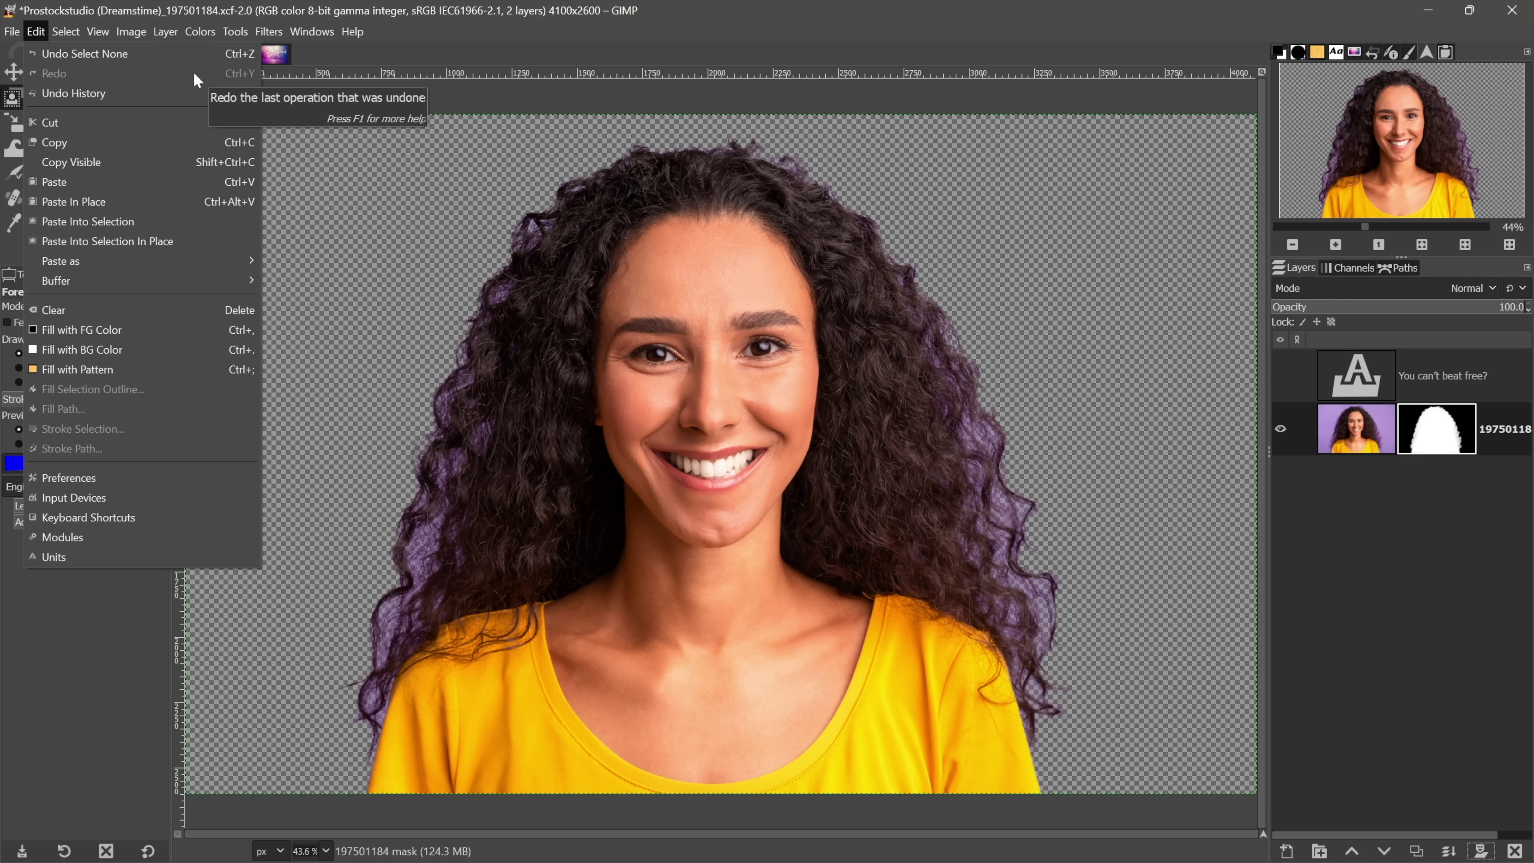
pyautogui.press('Escape')
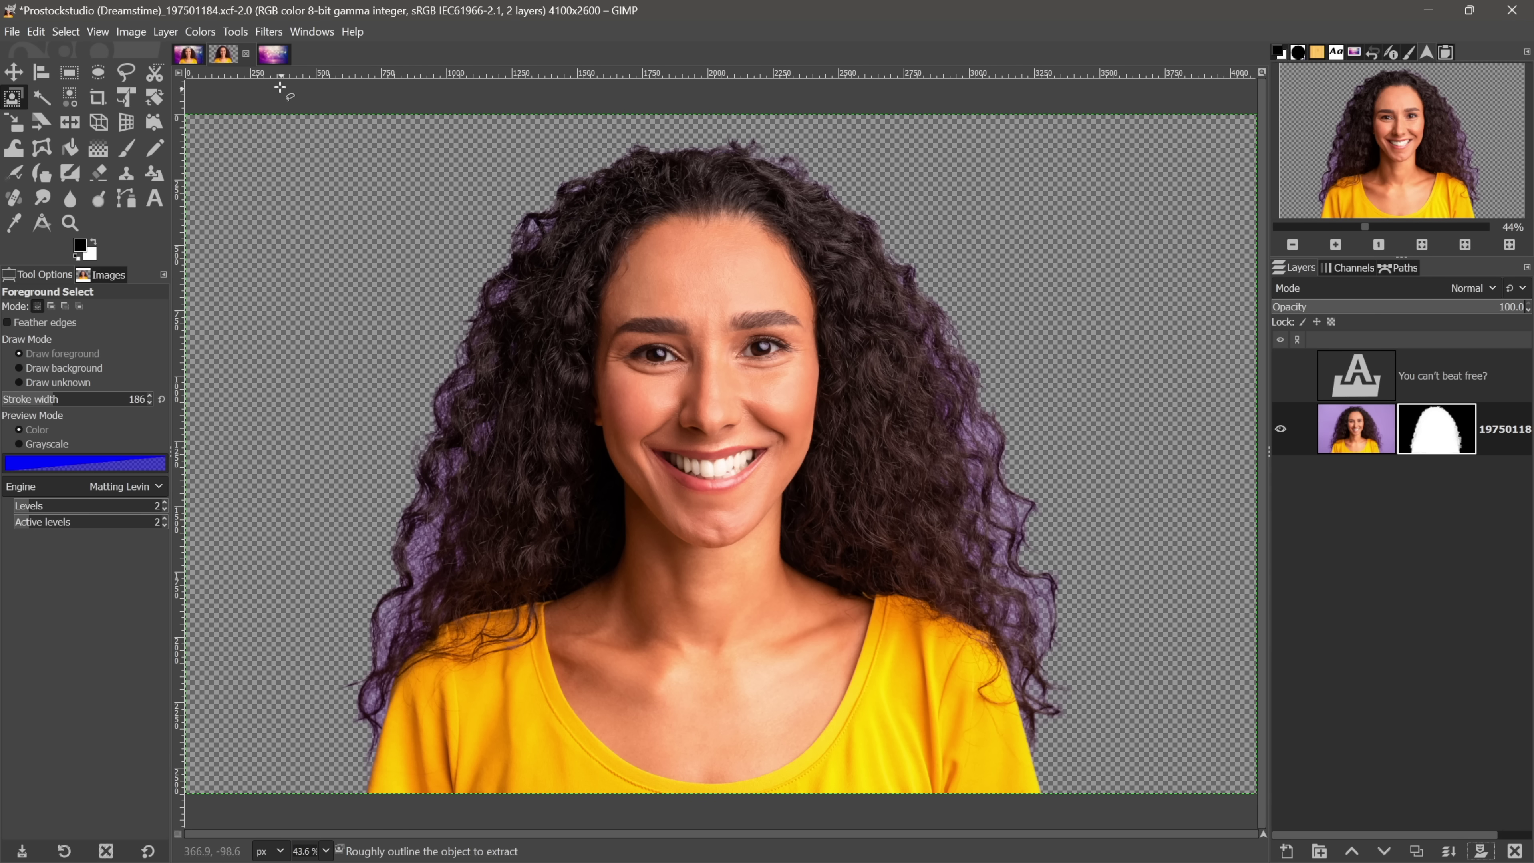
# Step: Copy the Tomert (Dreamstime)_103405142 background layer into the portrait image and place it below the masked portrait layer
pyautogui.click(272, 54)
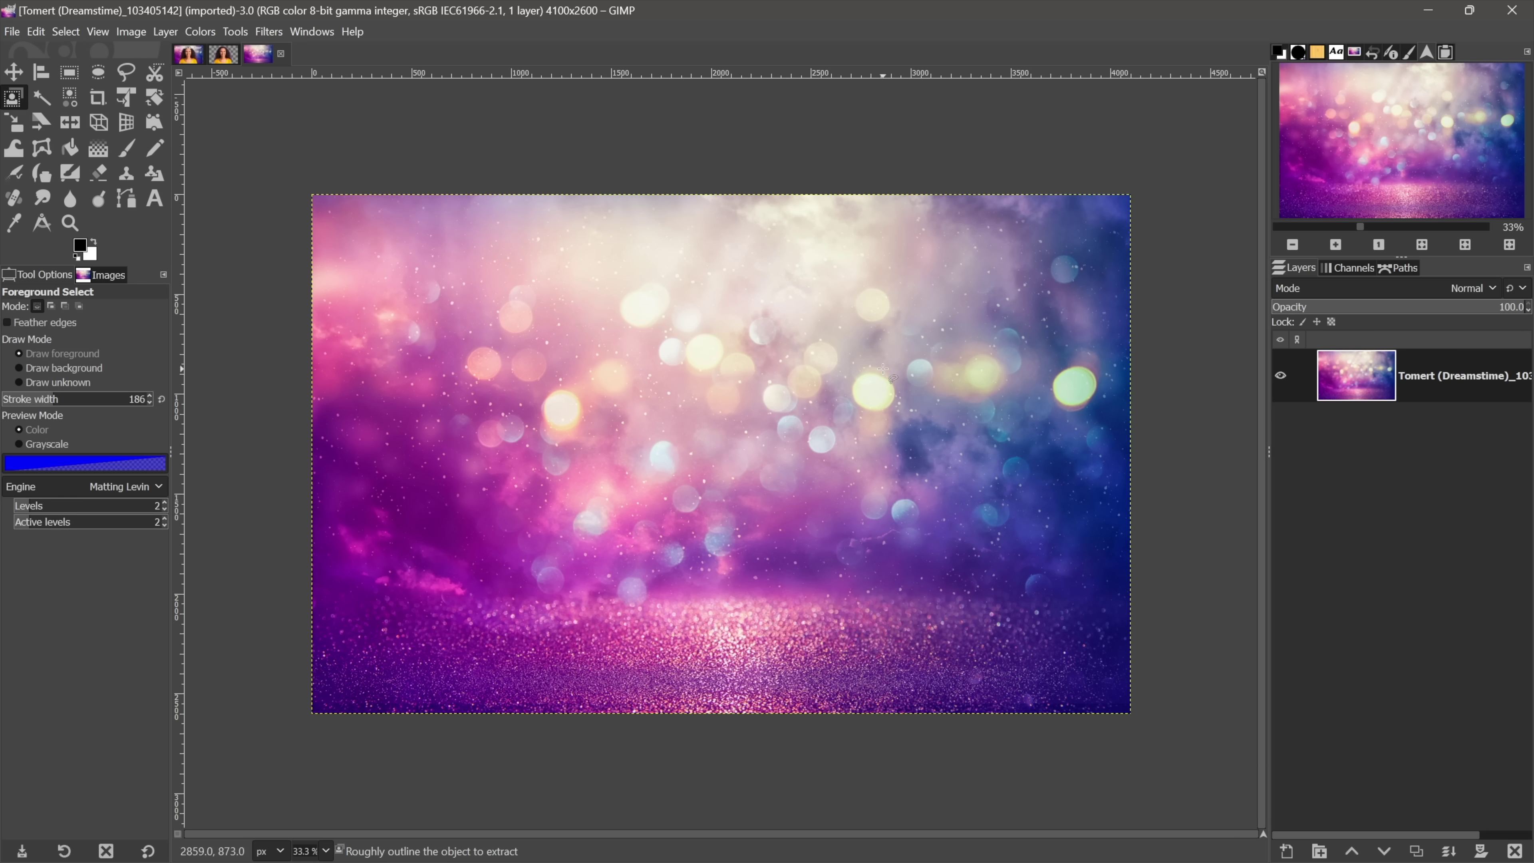
pyautogui.click(1362, 377)
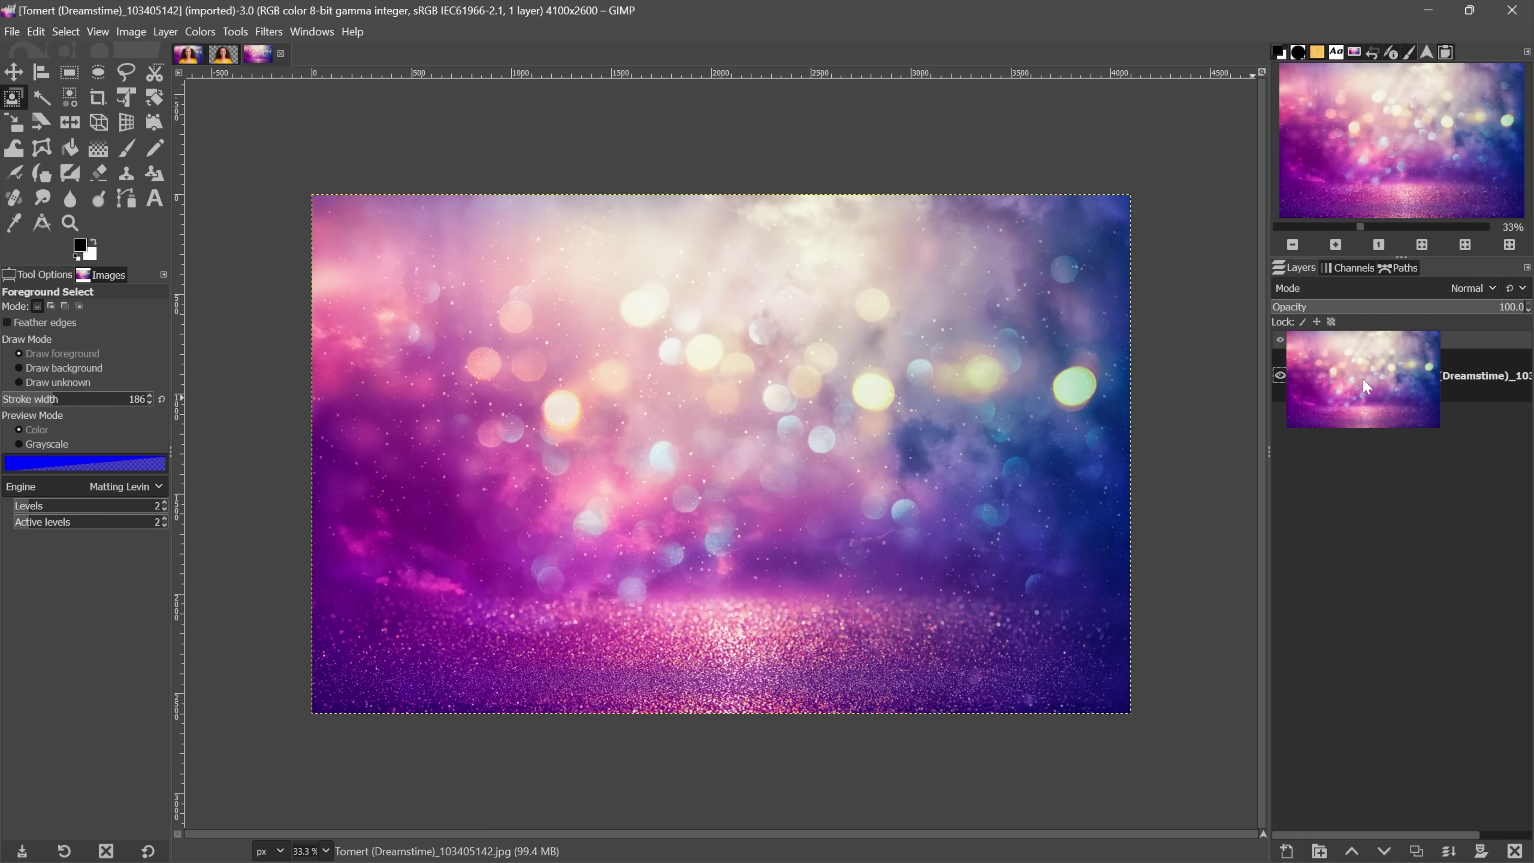
pyautogui.moveTo(1362, 377); pyautogui.dragTo(350, 266)
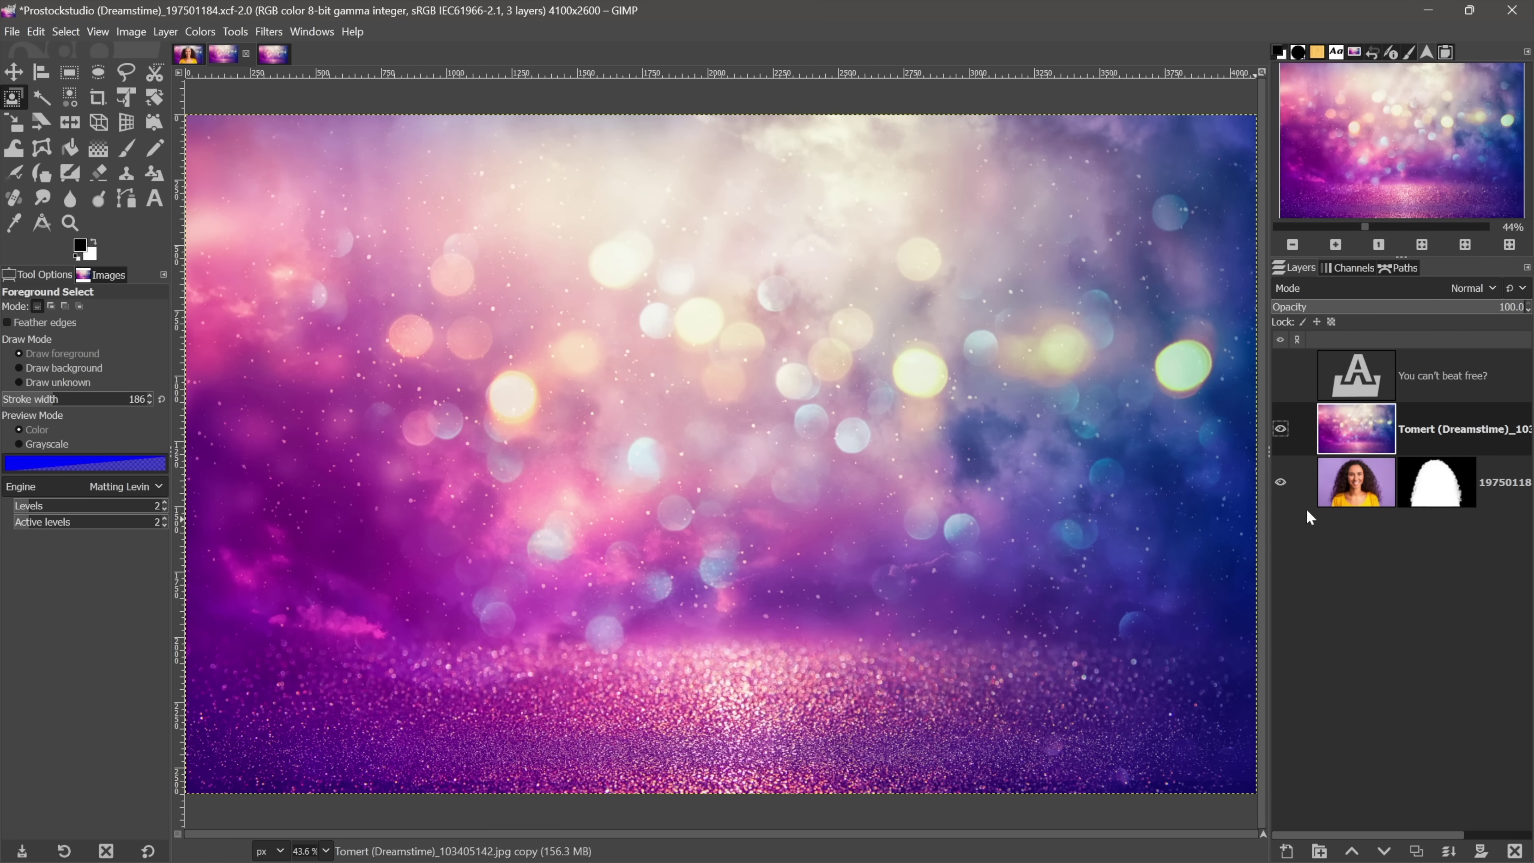
pyautogui.moveTo(1351, 440); pyautogui.dragTo(1321, 534)
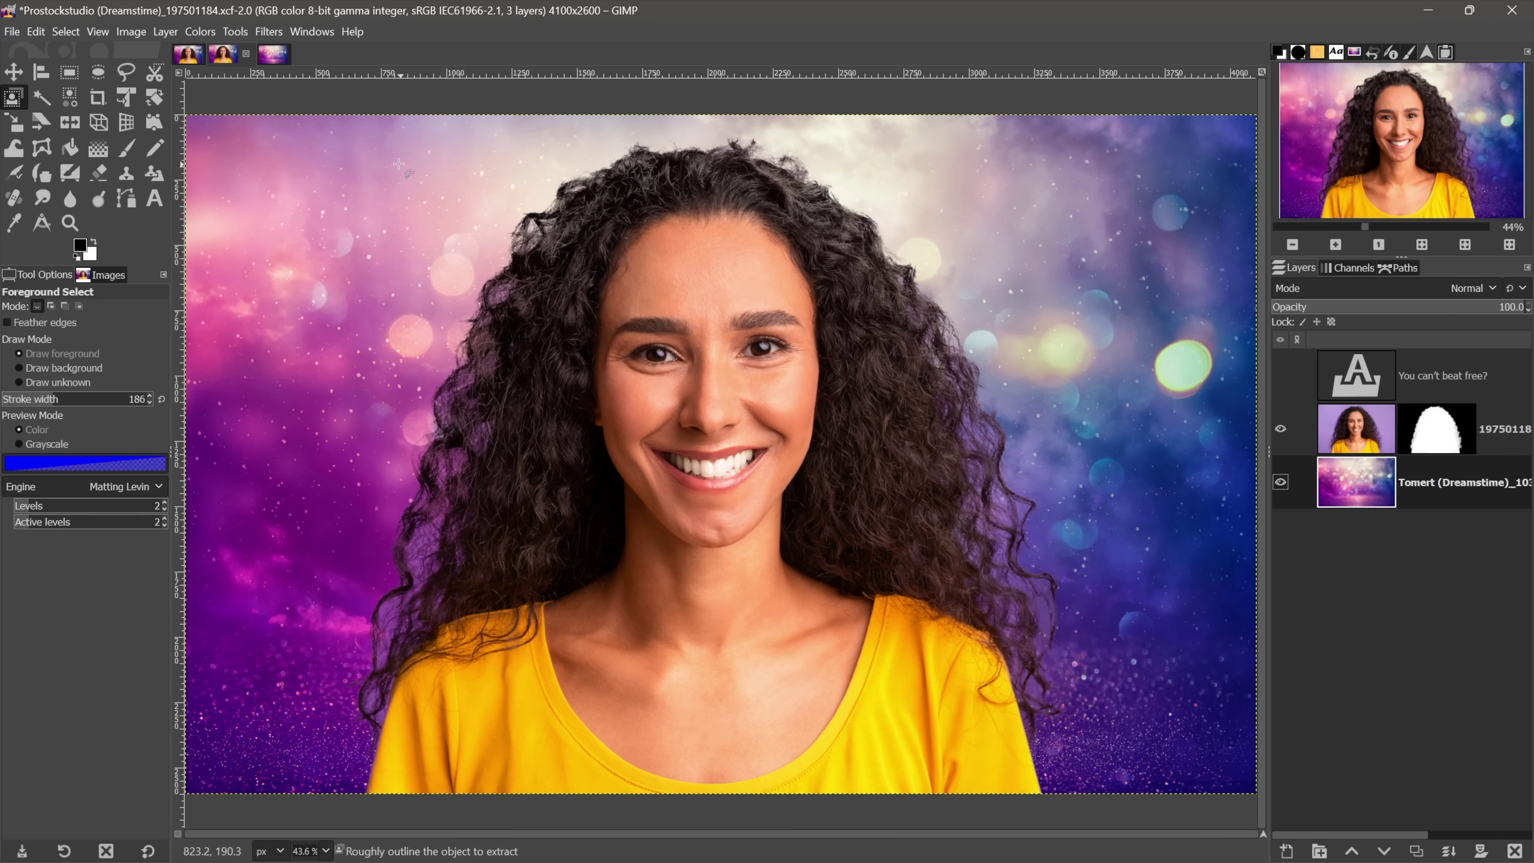
# Step: Turn off the layer boundary display, then make the "You can't beat free?" text layer visible and select it
pyautogui.click(98, 32)
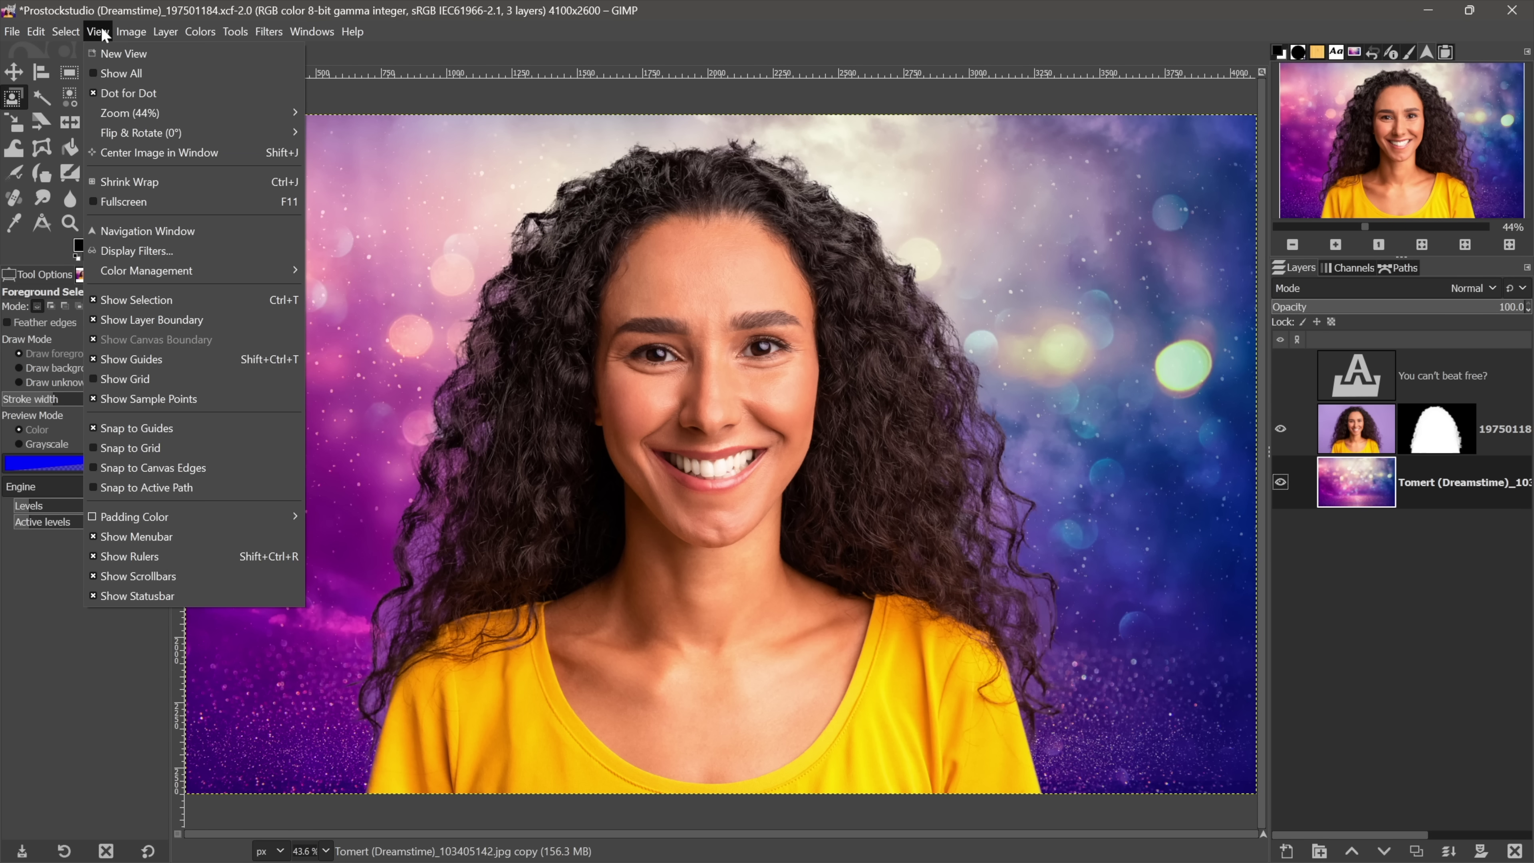
pyautogui.click(242, 319)
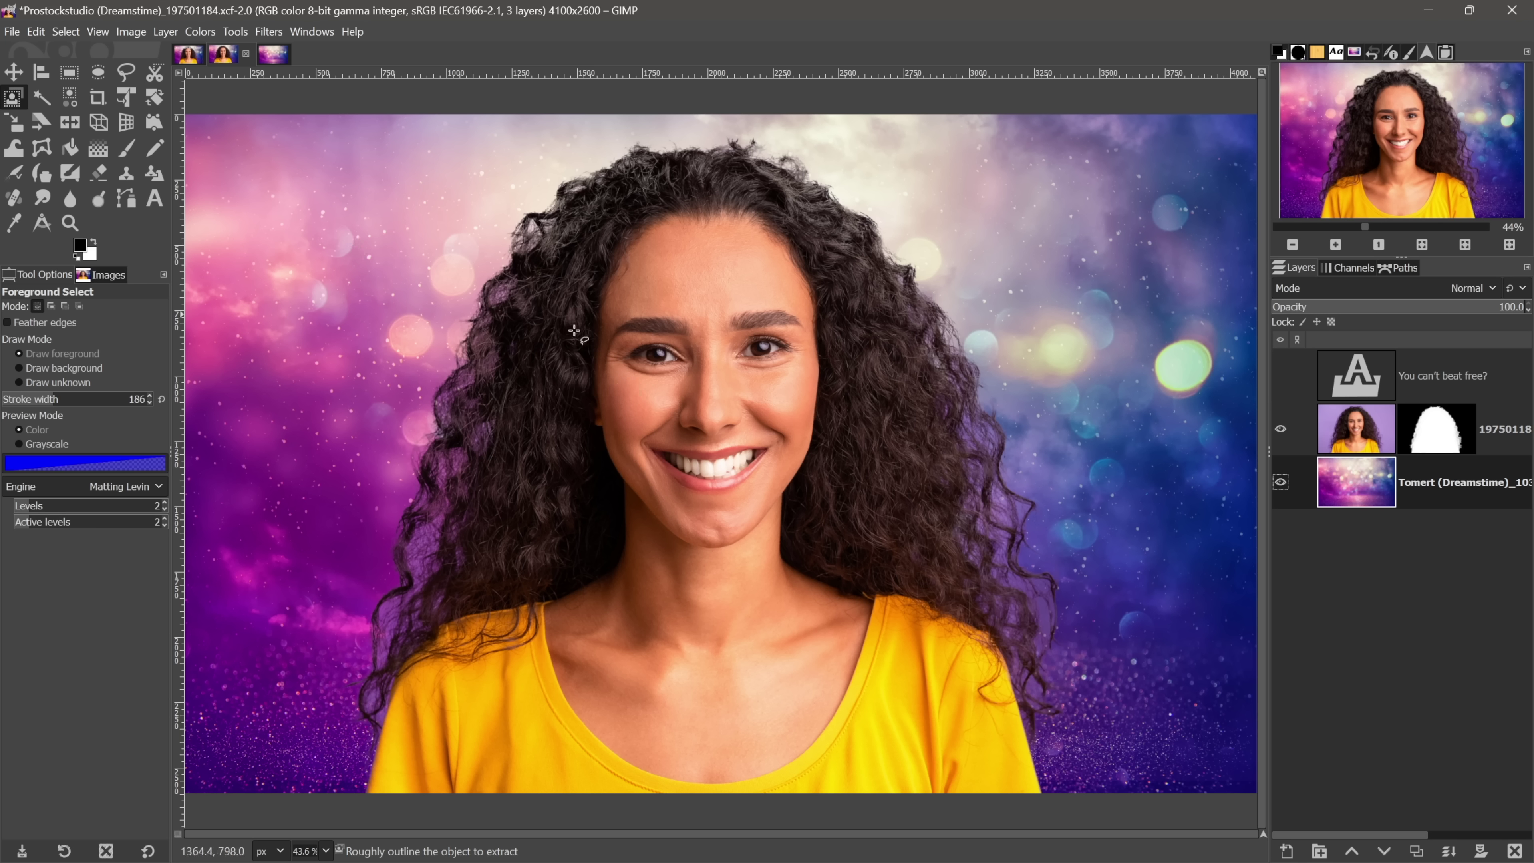
pyautogui.click(1280, 375)
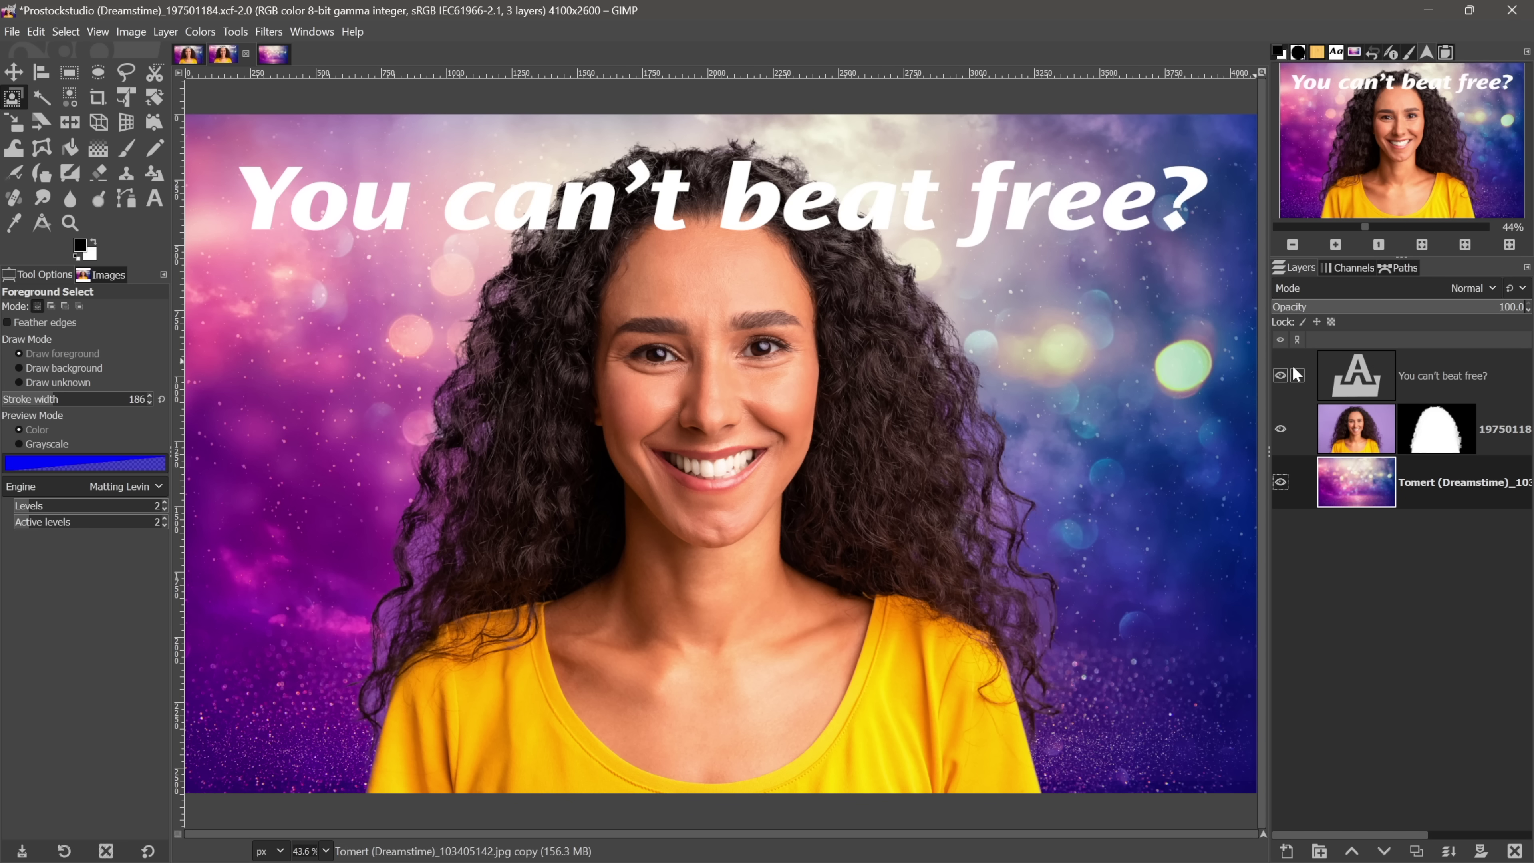
pyautogui.click(1354, 381)
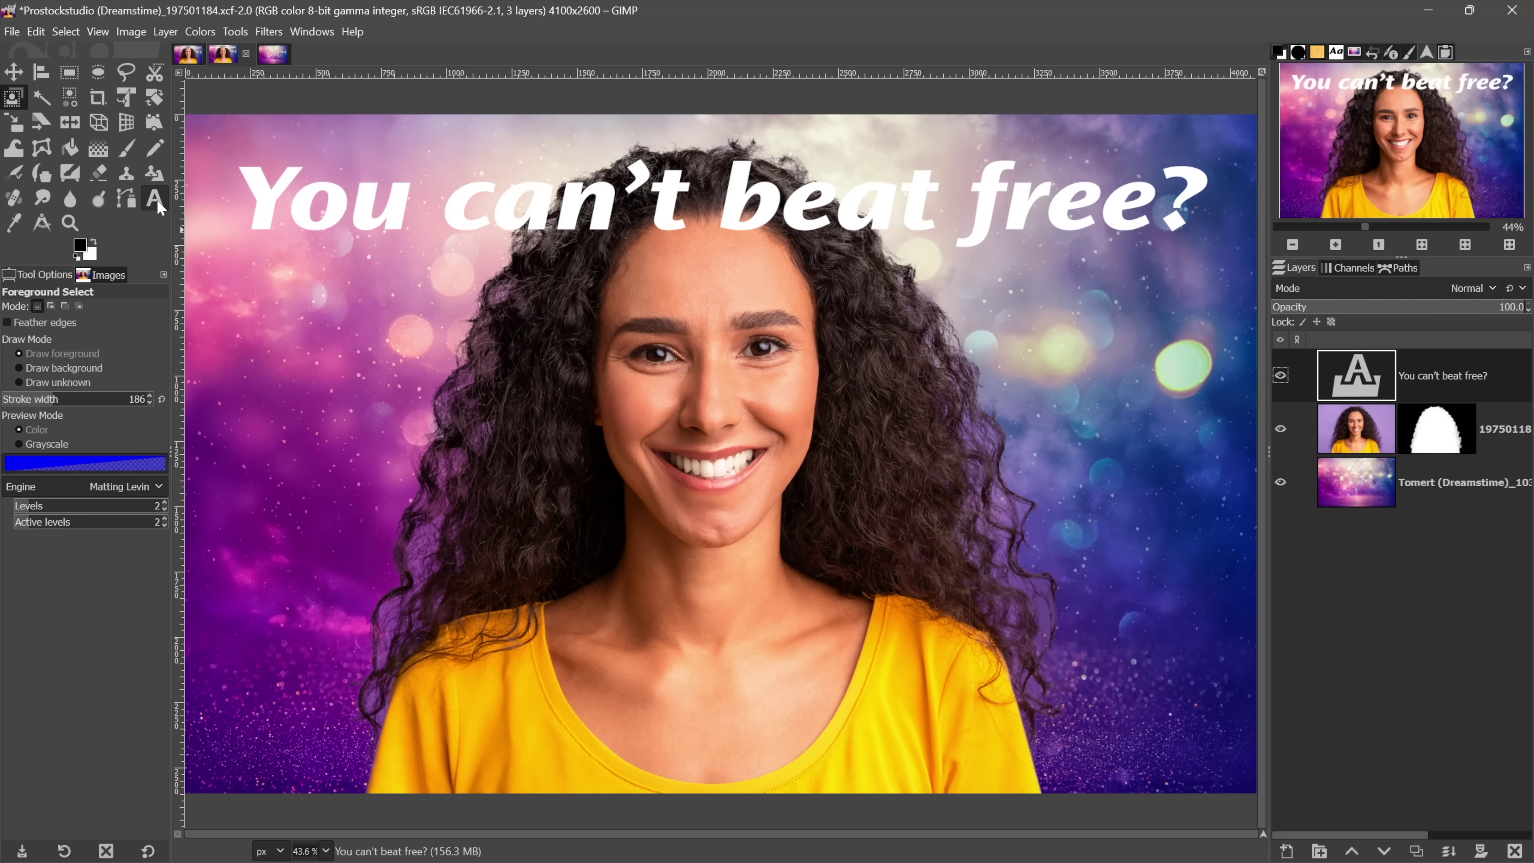
# Step: Highlight part of the "You can't beat free?" text with the Text tool to check its editability, then leave text editing
pyautogui.click(155, 200)
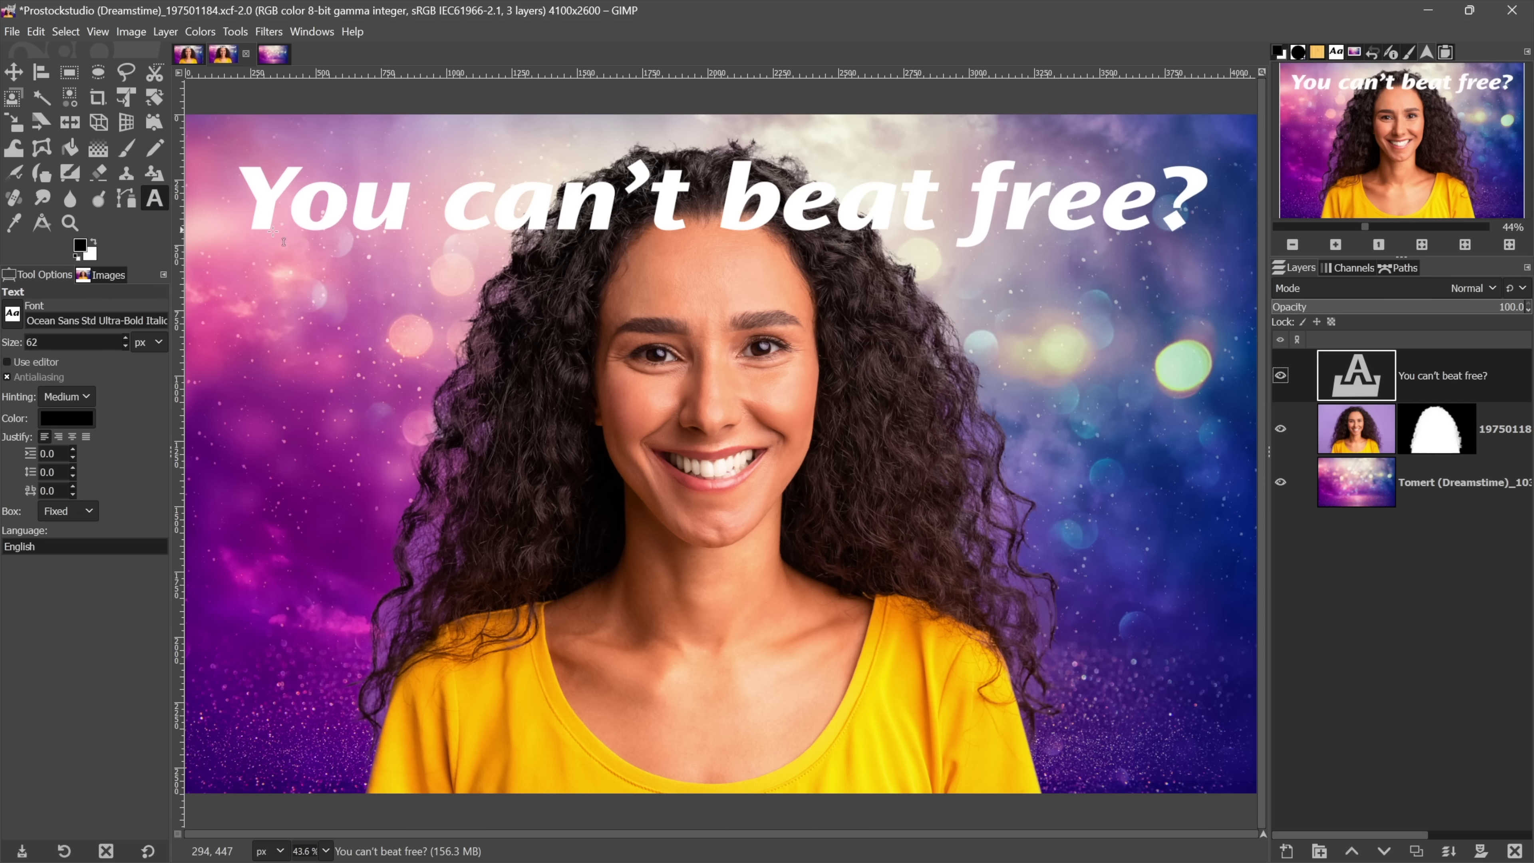
pyautogui.click(344, 214)
pyautogui.moveTo(343, 213); pyautogui.dragTo(929, 214)
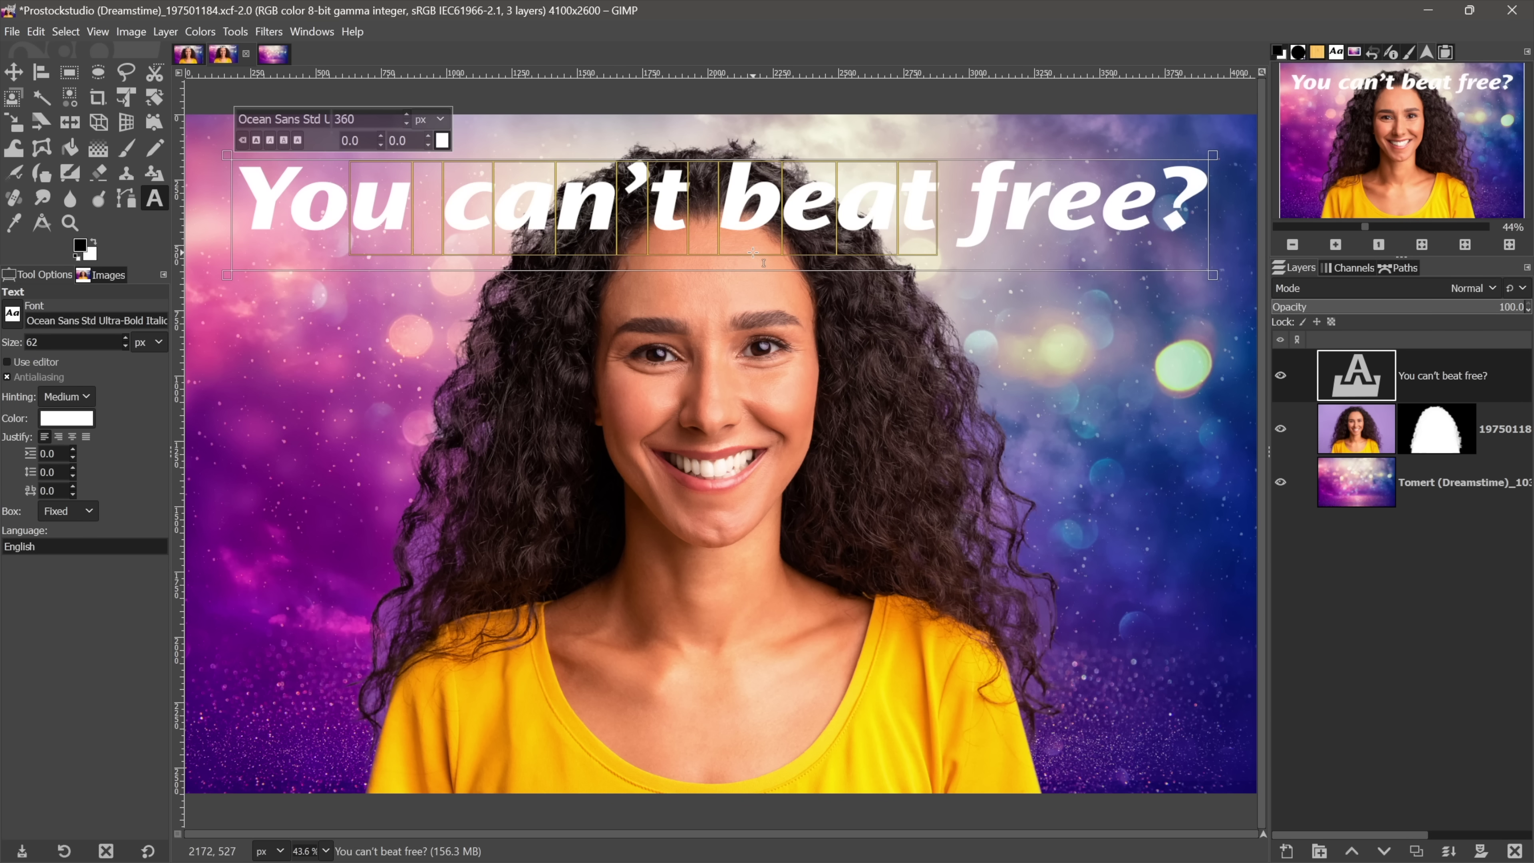
pyautogui.press('Escape')
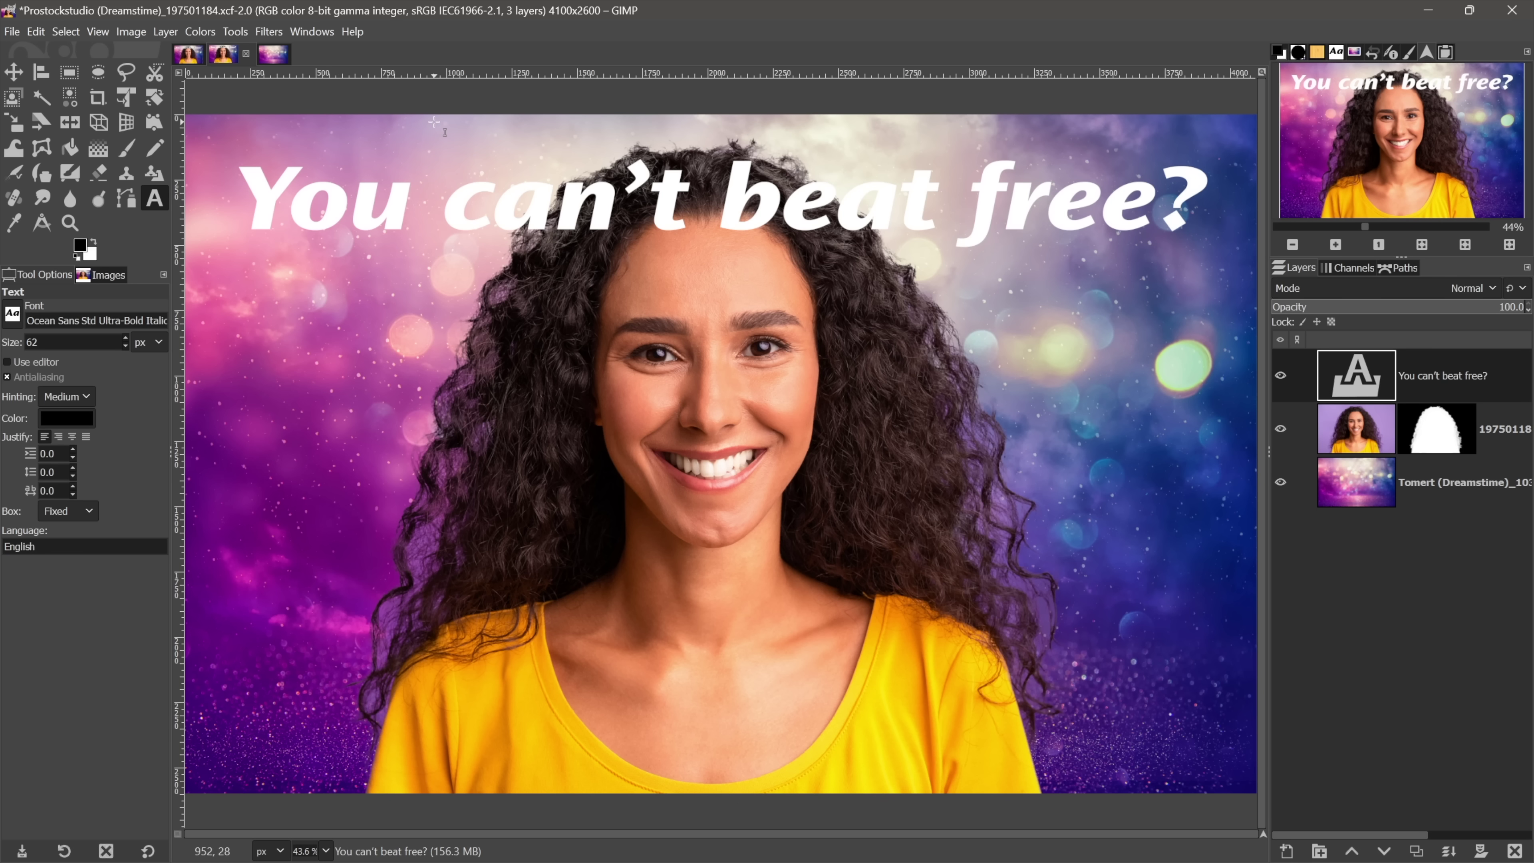
# Step: Start a Drop Shadow filter on the text layer with X and Y offsets of 17.290 and shadow opacity 1.169
pyautogui.click(270, 32)
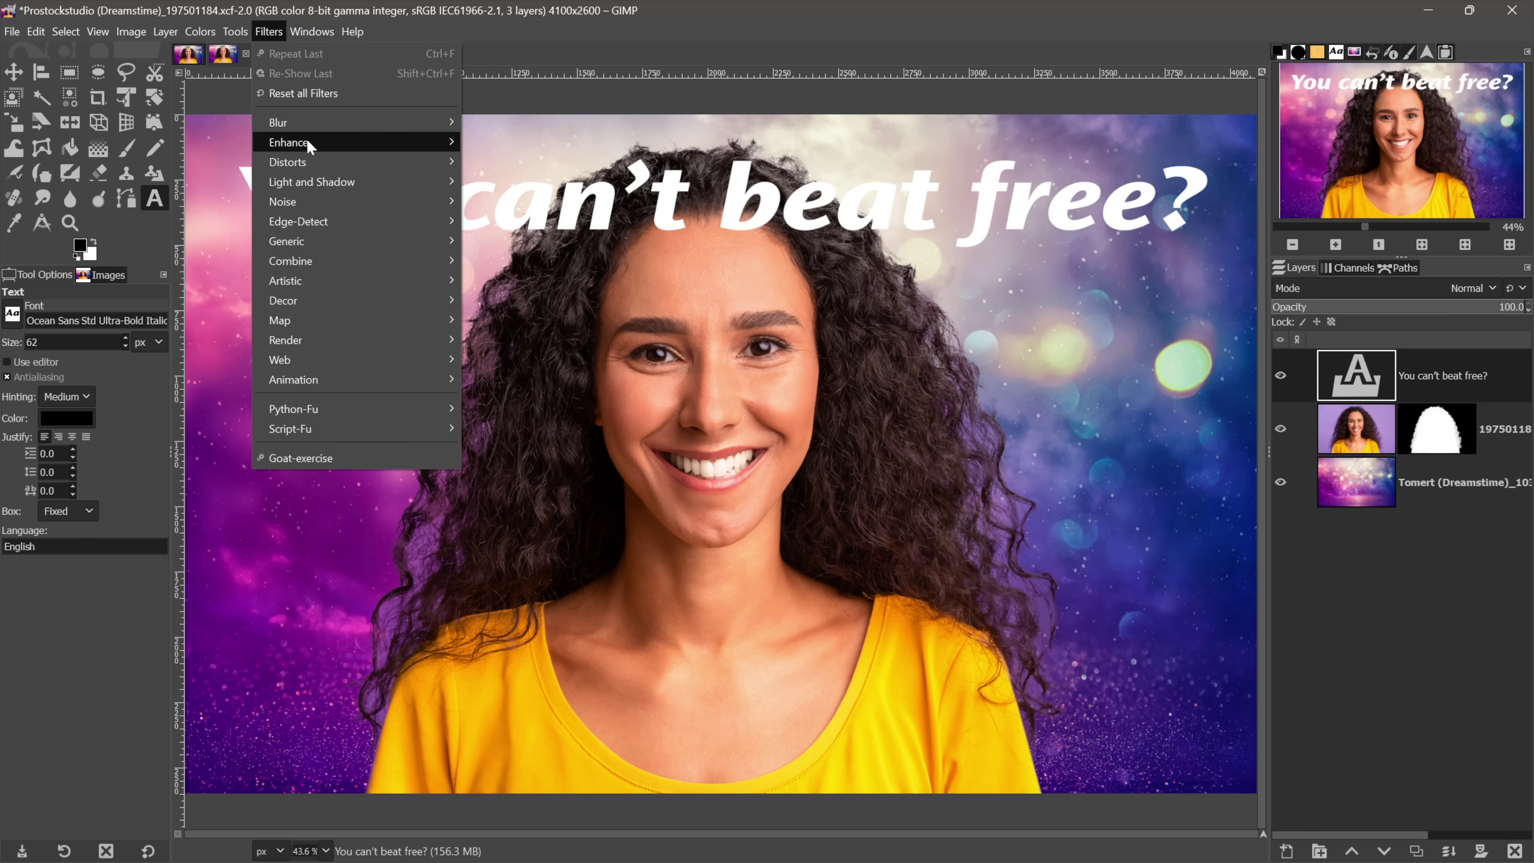
pyautogui.moveTo(376, 188)
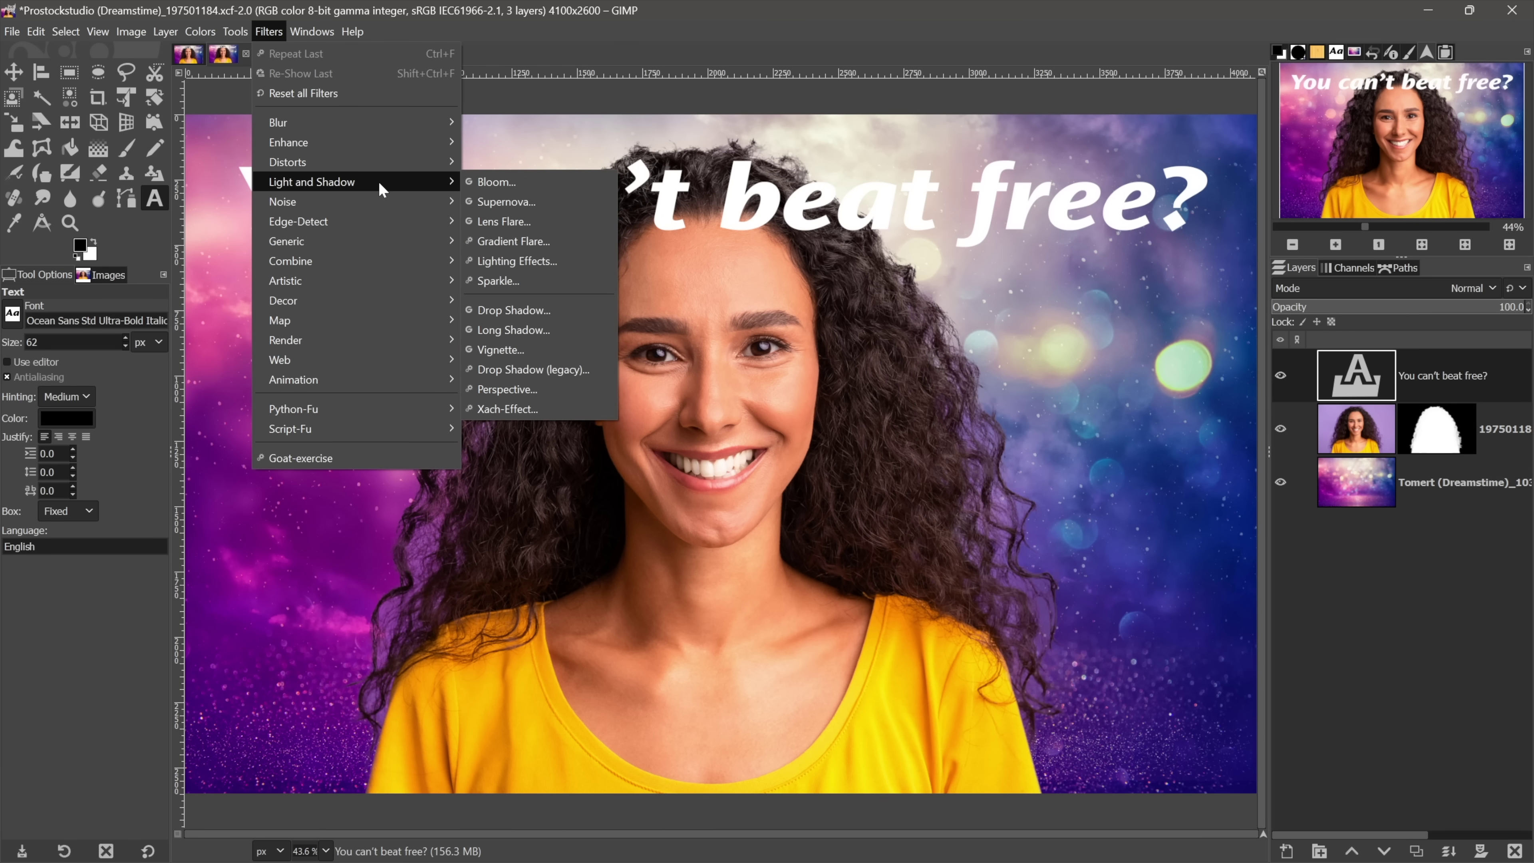
pyautogui.click(573, 311)
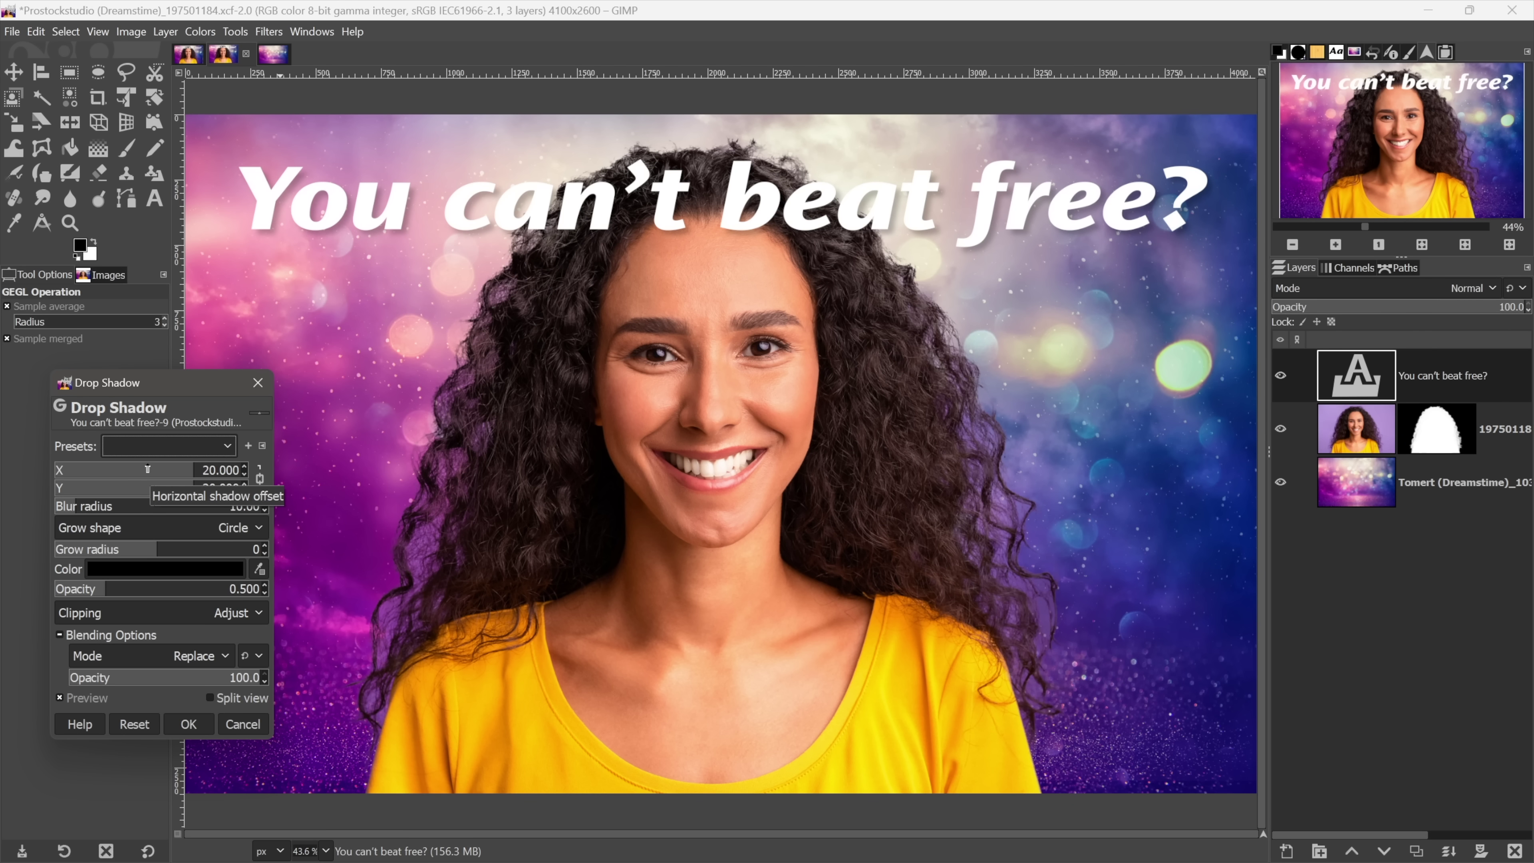
pyautogui.moveTo(151, 469); pyautogui.dragTo(188, 474)
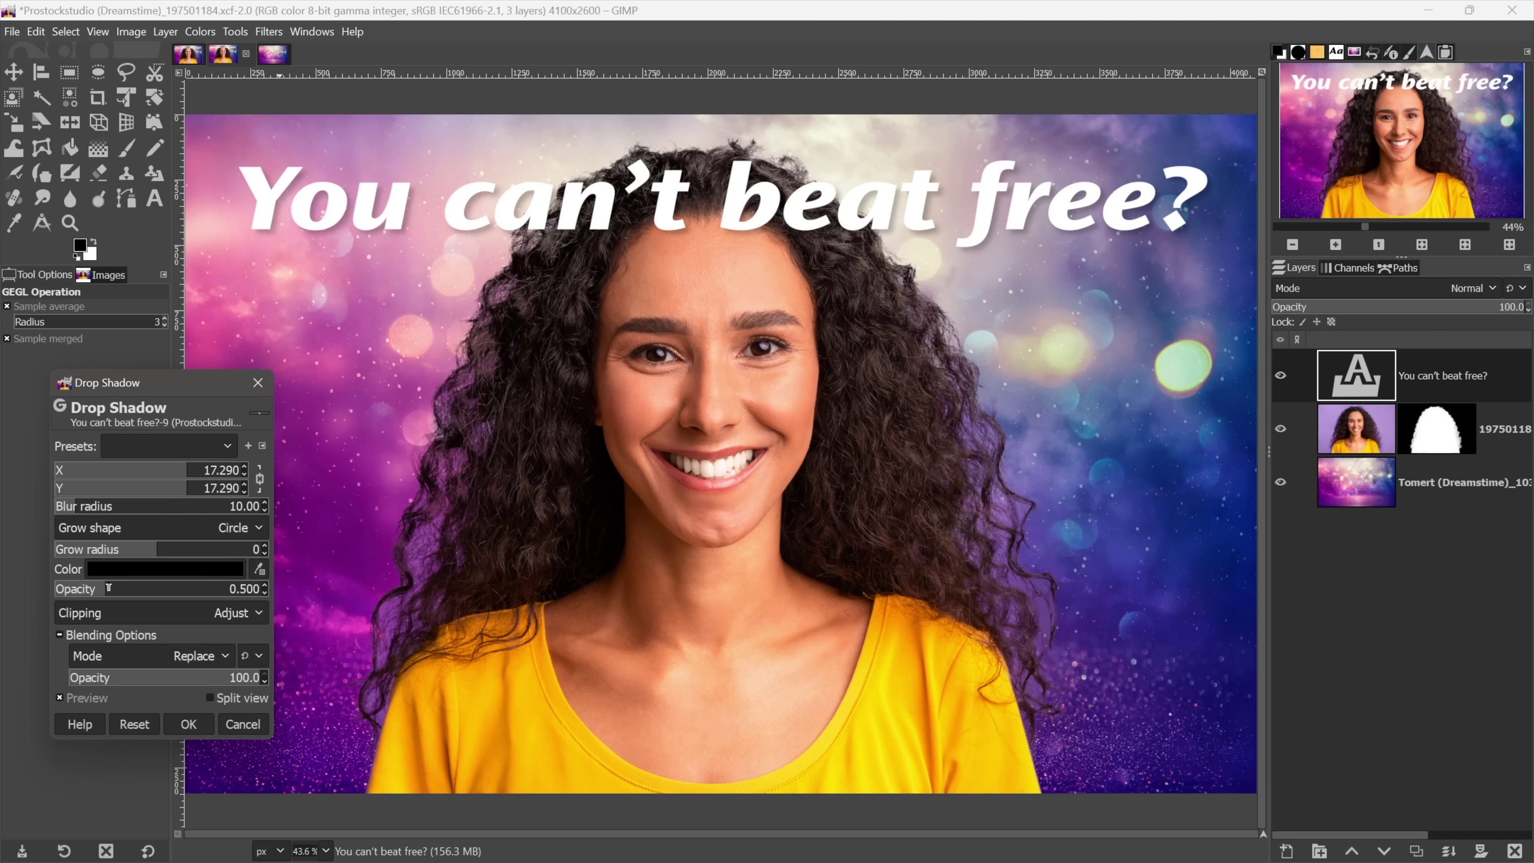
pyautogui.moveTo(102, 588); pyautogui.dragTo(281, 594)
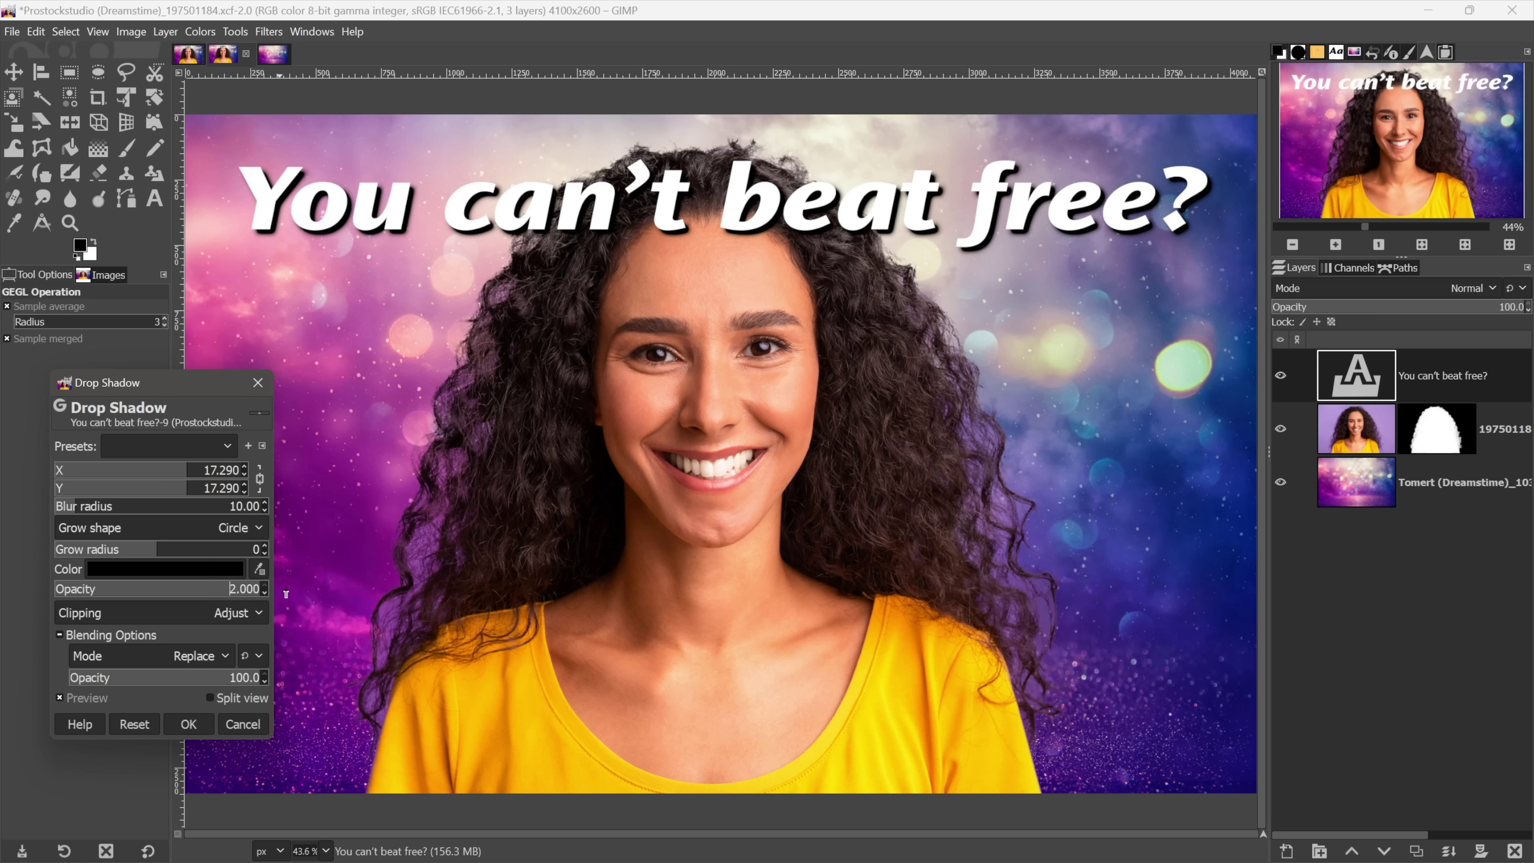
pyautogui.moveTo(286, 594); pyautogui.dragTo(175, 590)
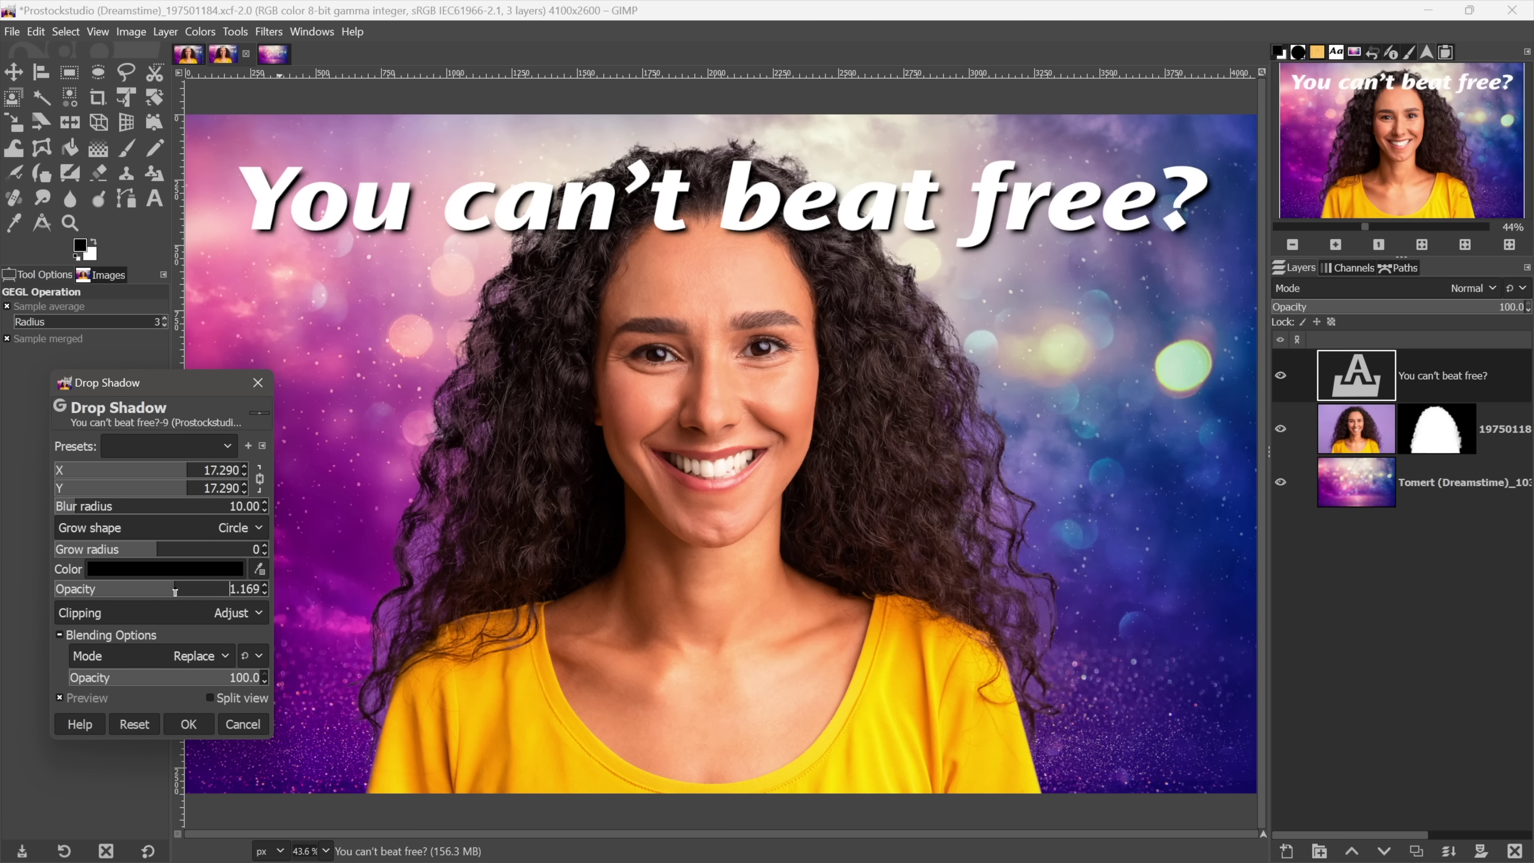
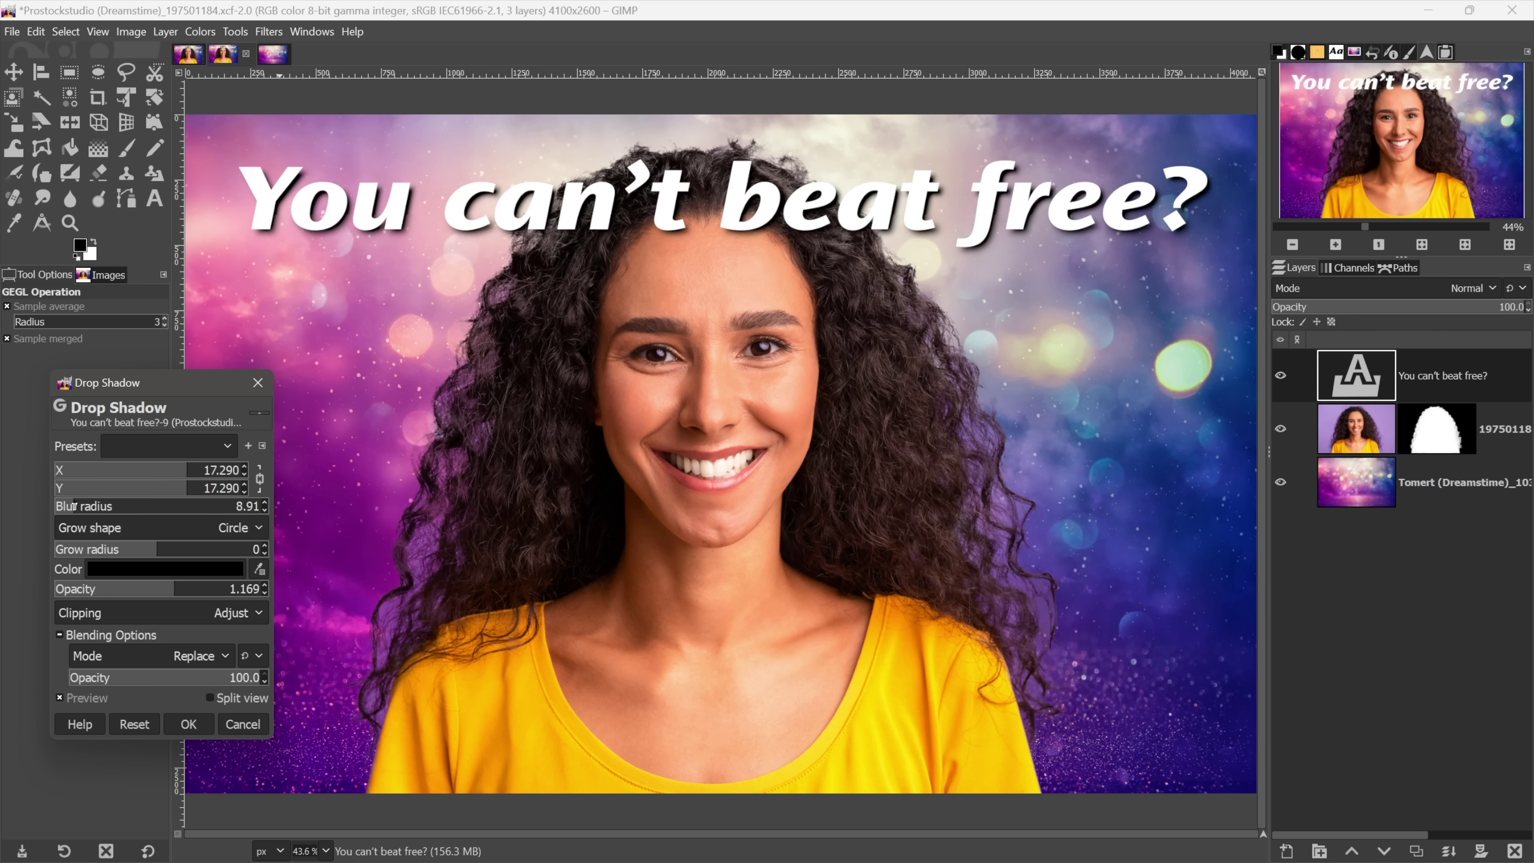
# Step: Set the drop shadow color to dark purple 6e1076 by sampling it from the background image
pyautogui.click(169, 569)
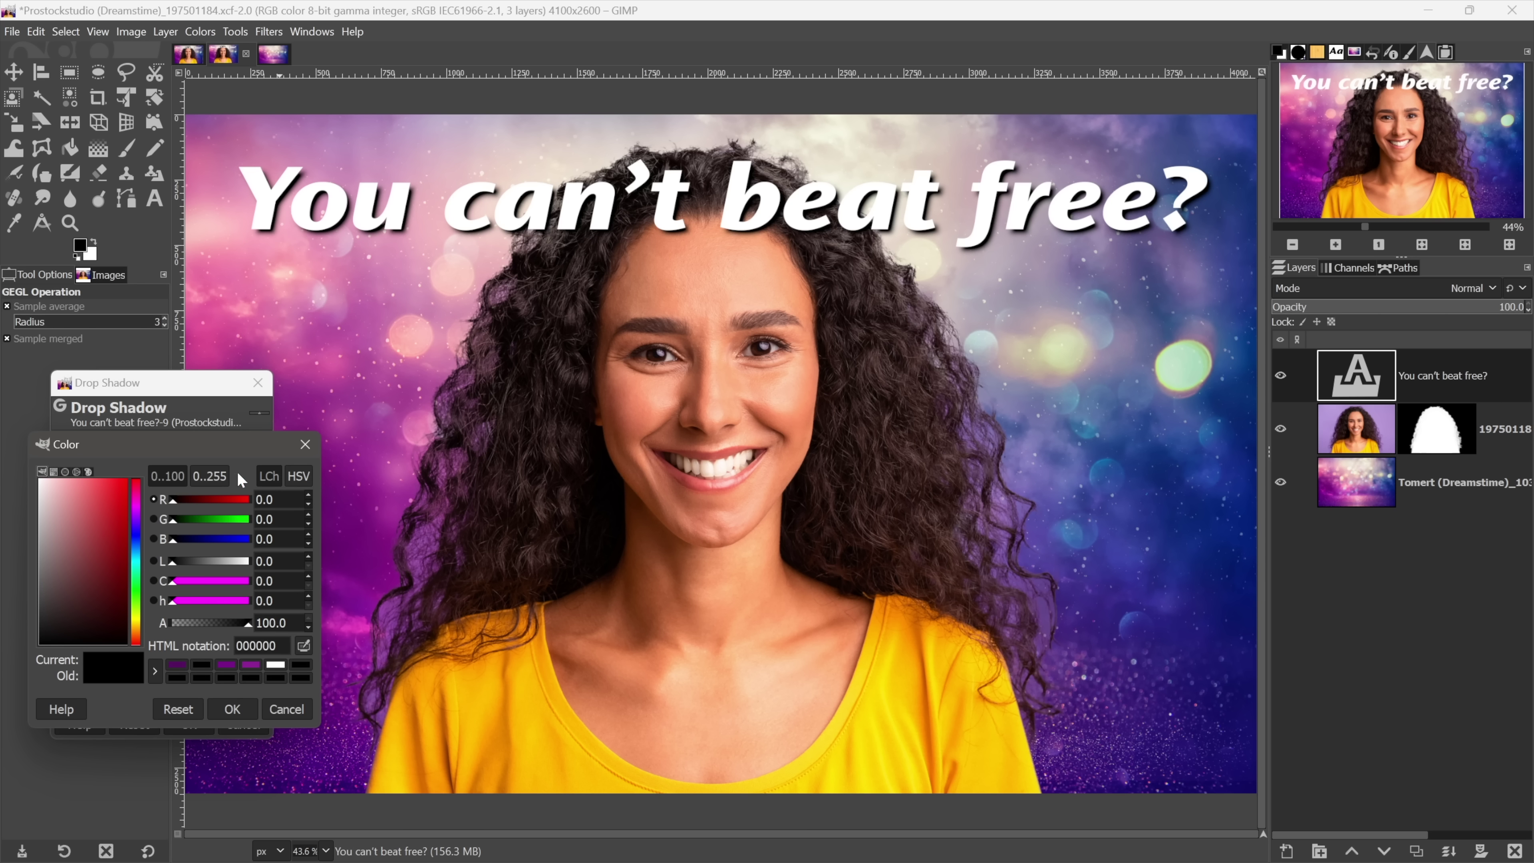
pyautogui.click(299, 476)
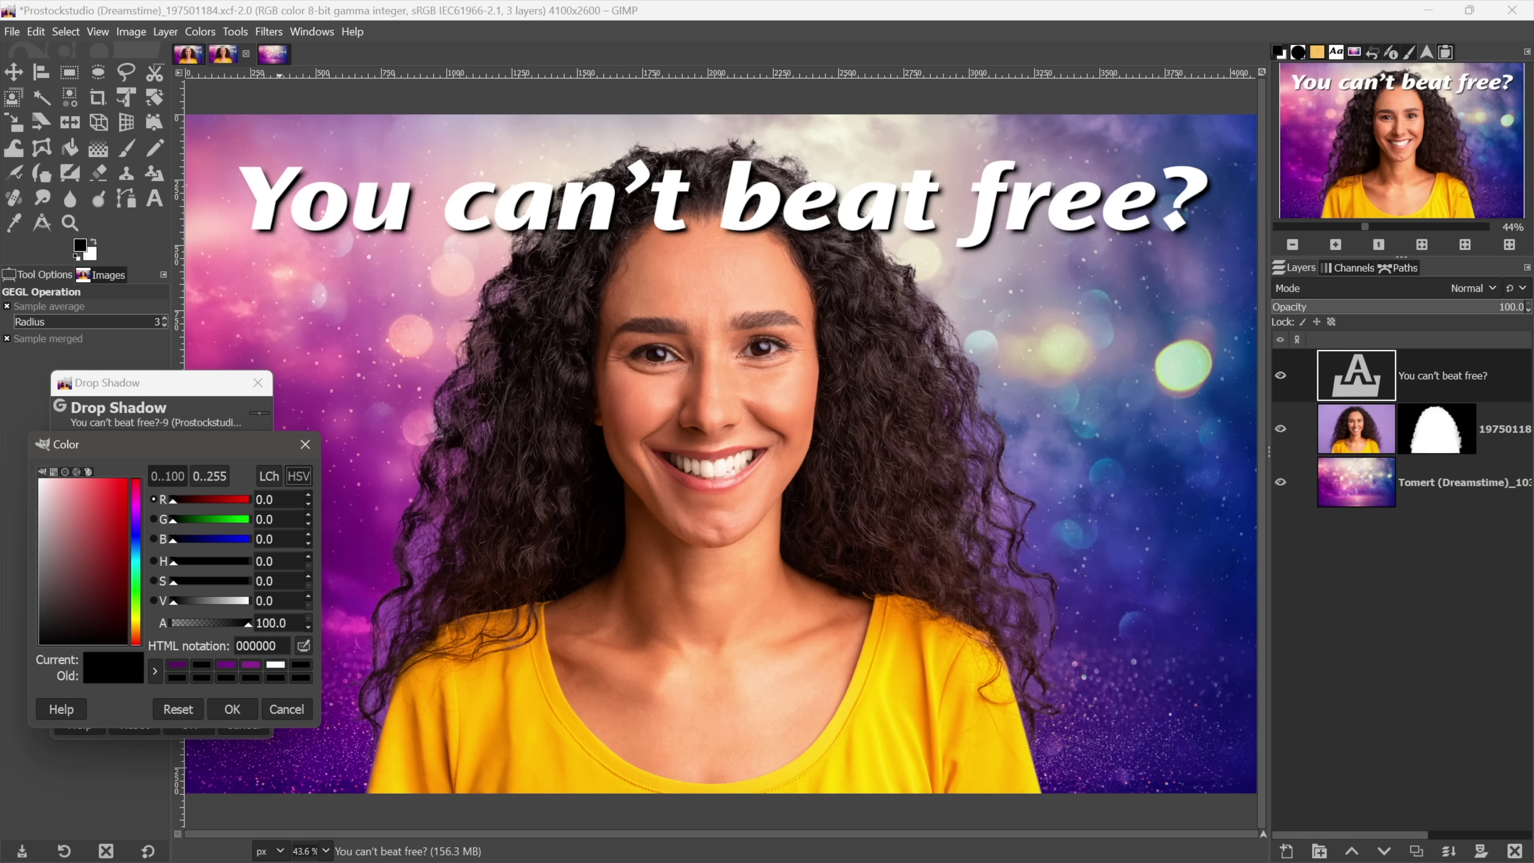
pyautogui.click(301, 647)
pyautogui.click(351, 572)
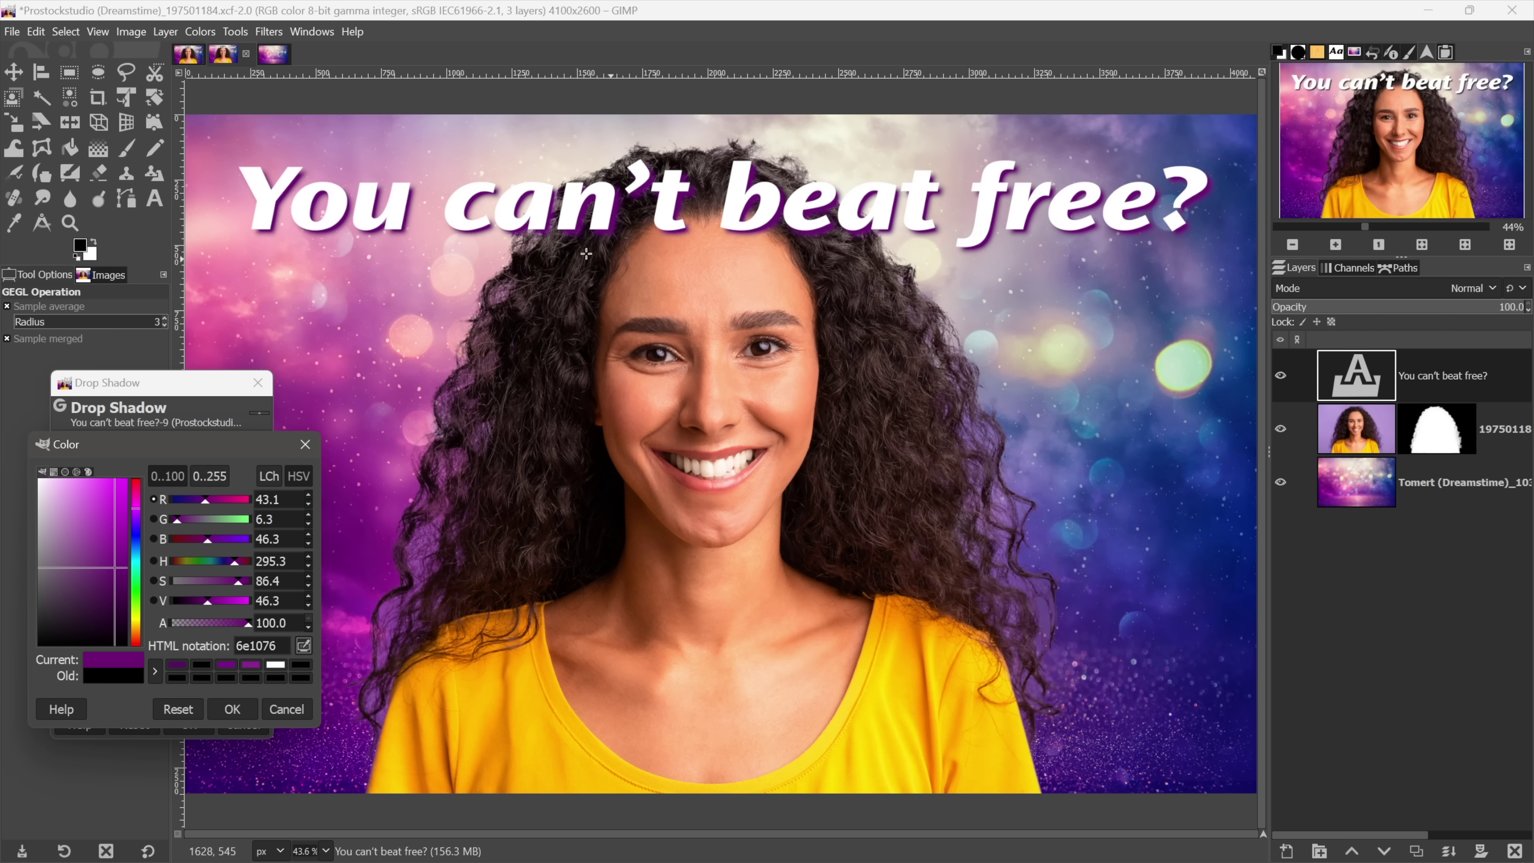
pyautogui.click(241, 710)
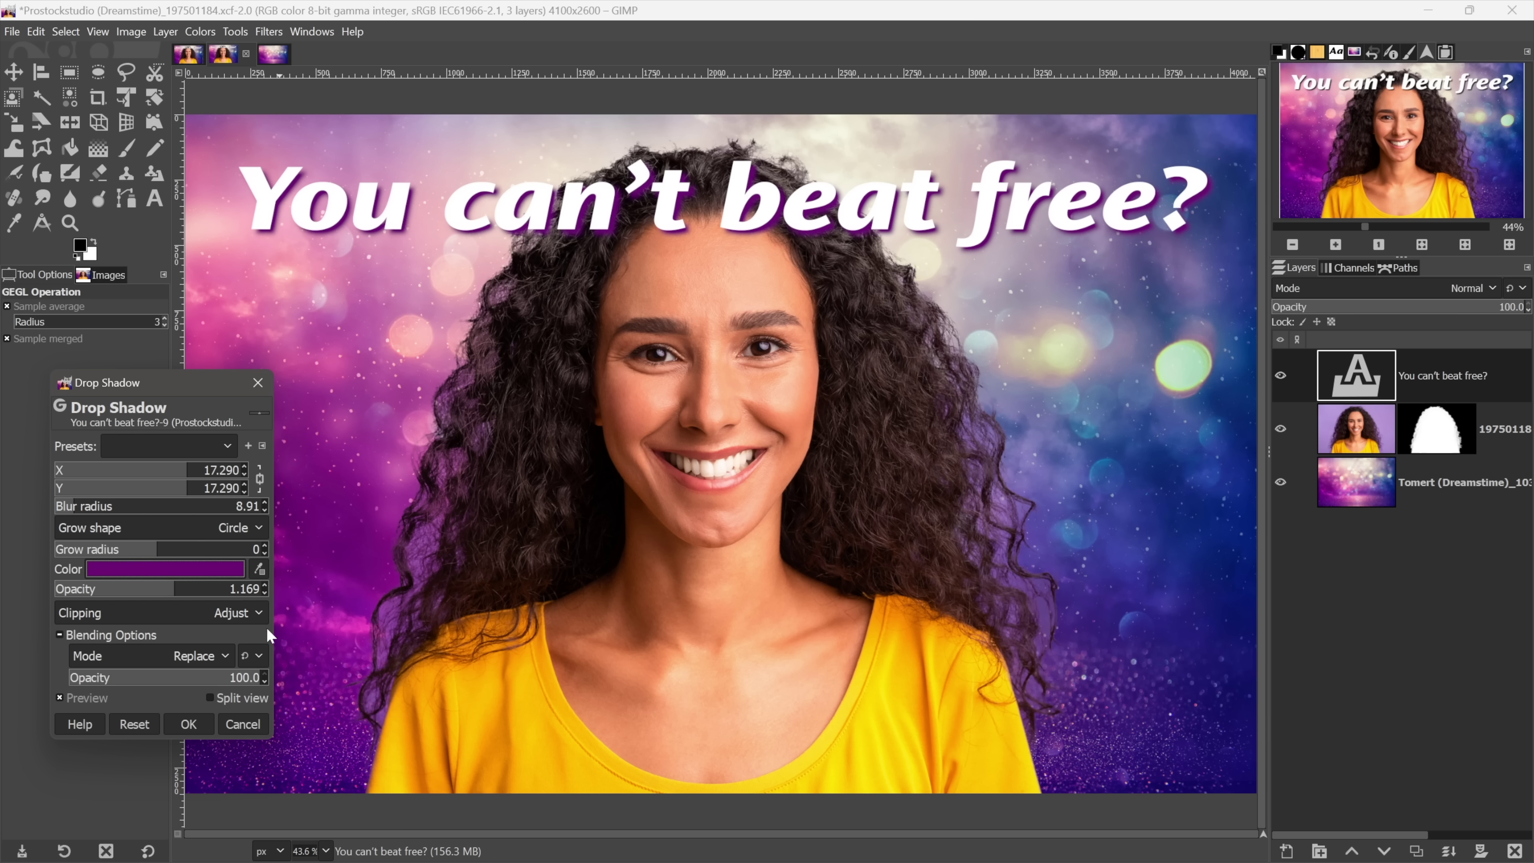
# Step: Try Multiply and then Normal as the shadow's blending mode, apply the filter to the text layer and undo it
pyautogui.click(186, 657)
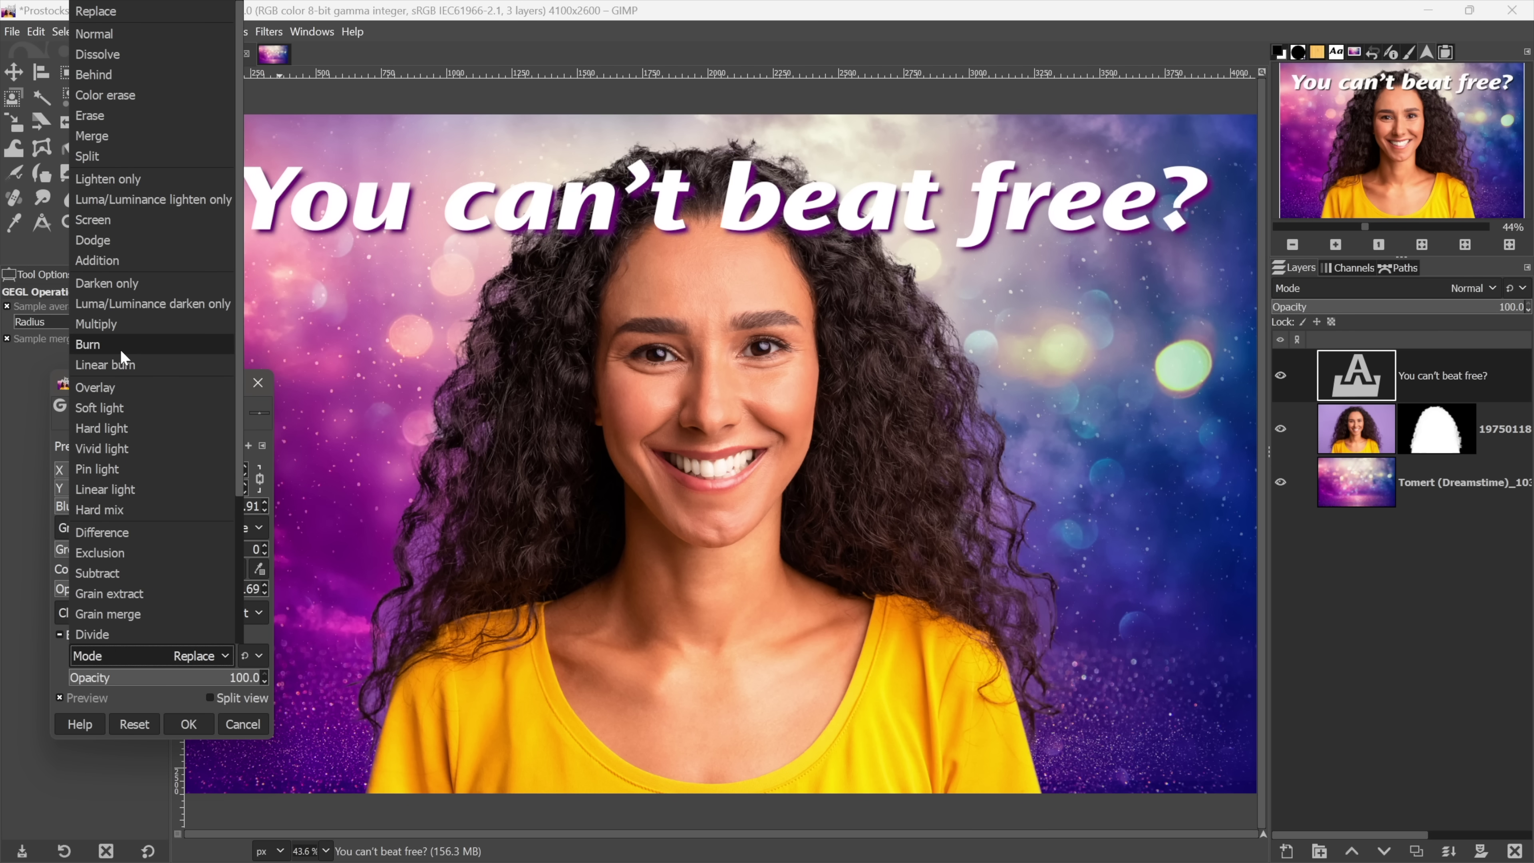
pyautogui.click(150, 325)
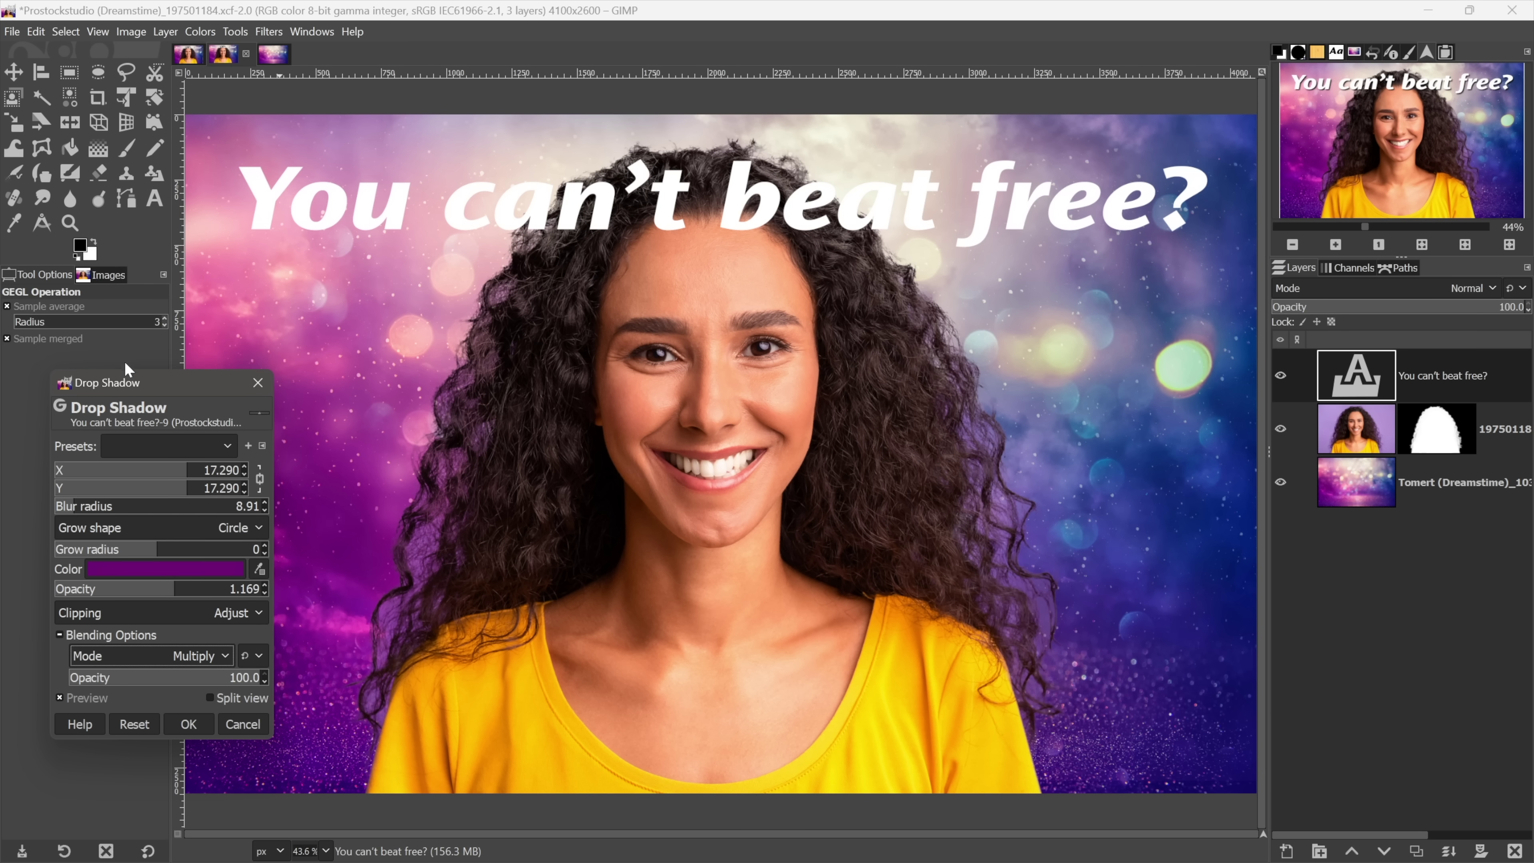
pyautogui.click(223, 659)
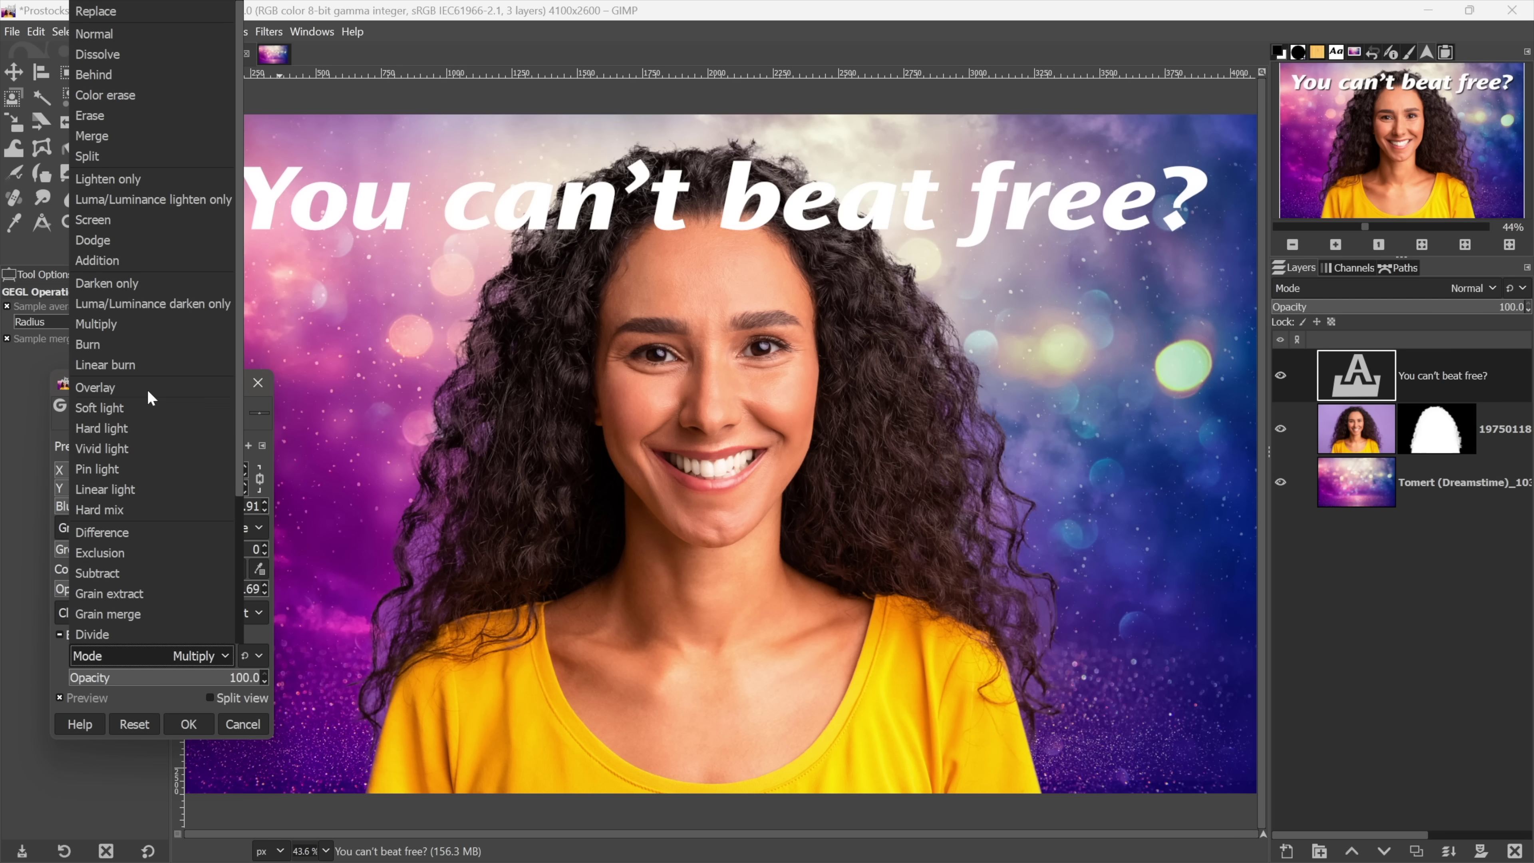
pyautogui.click(141, 35)
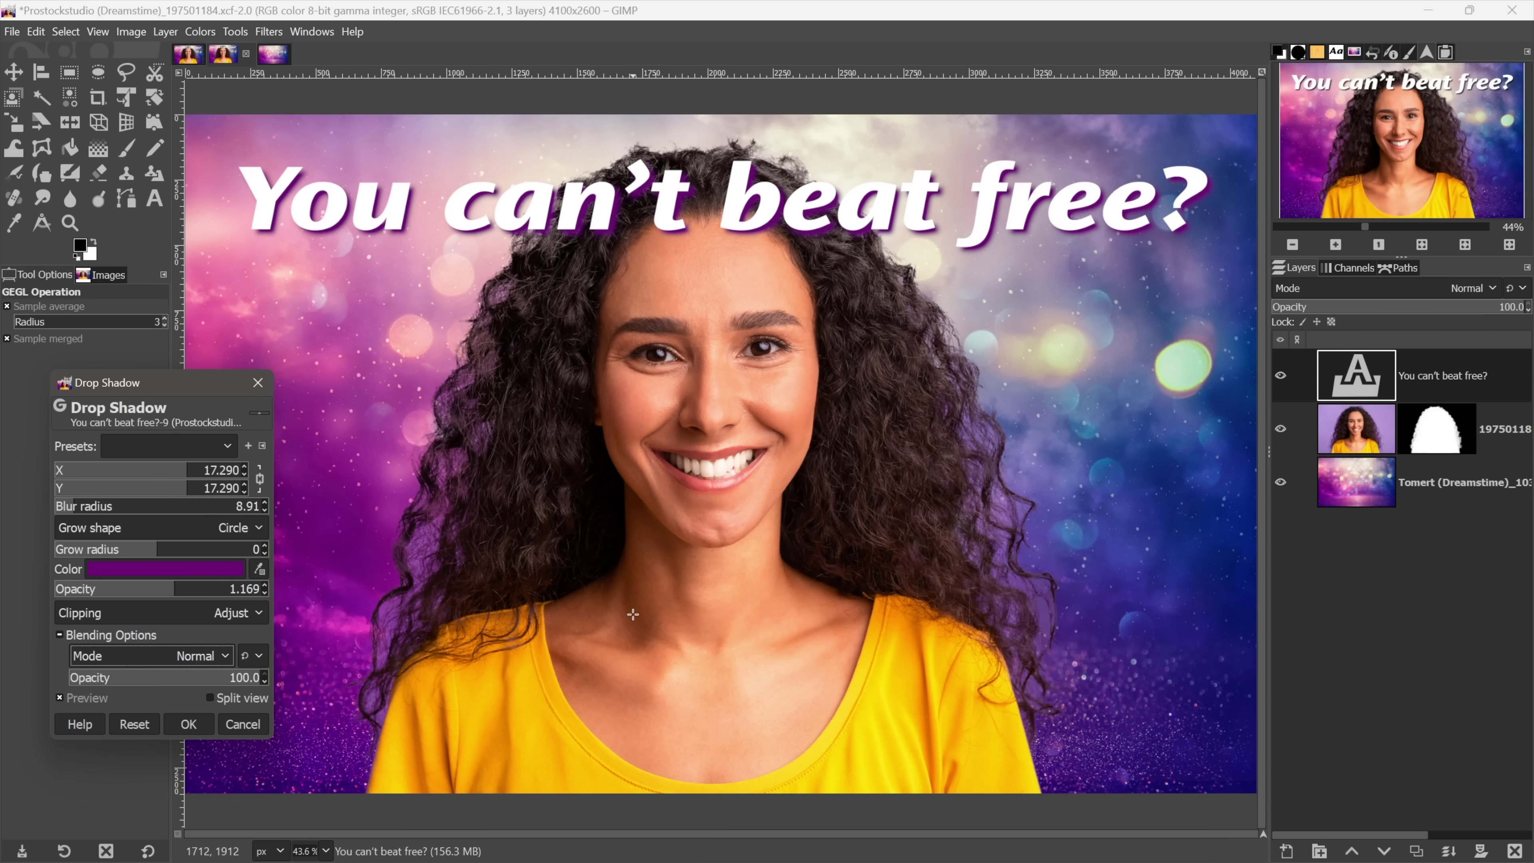
pyautogui.click(200, 727)
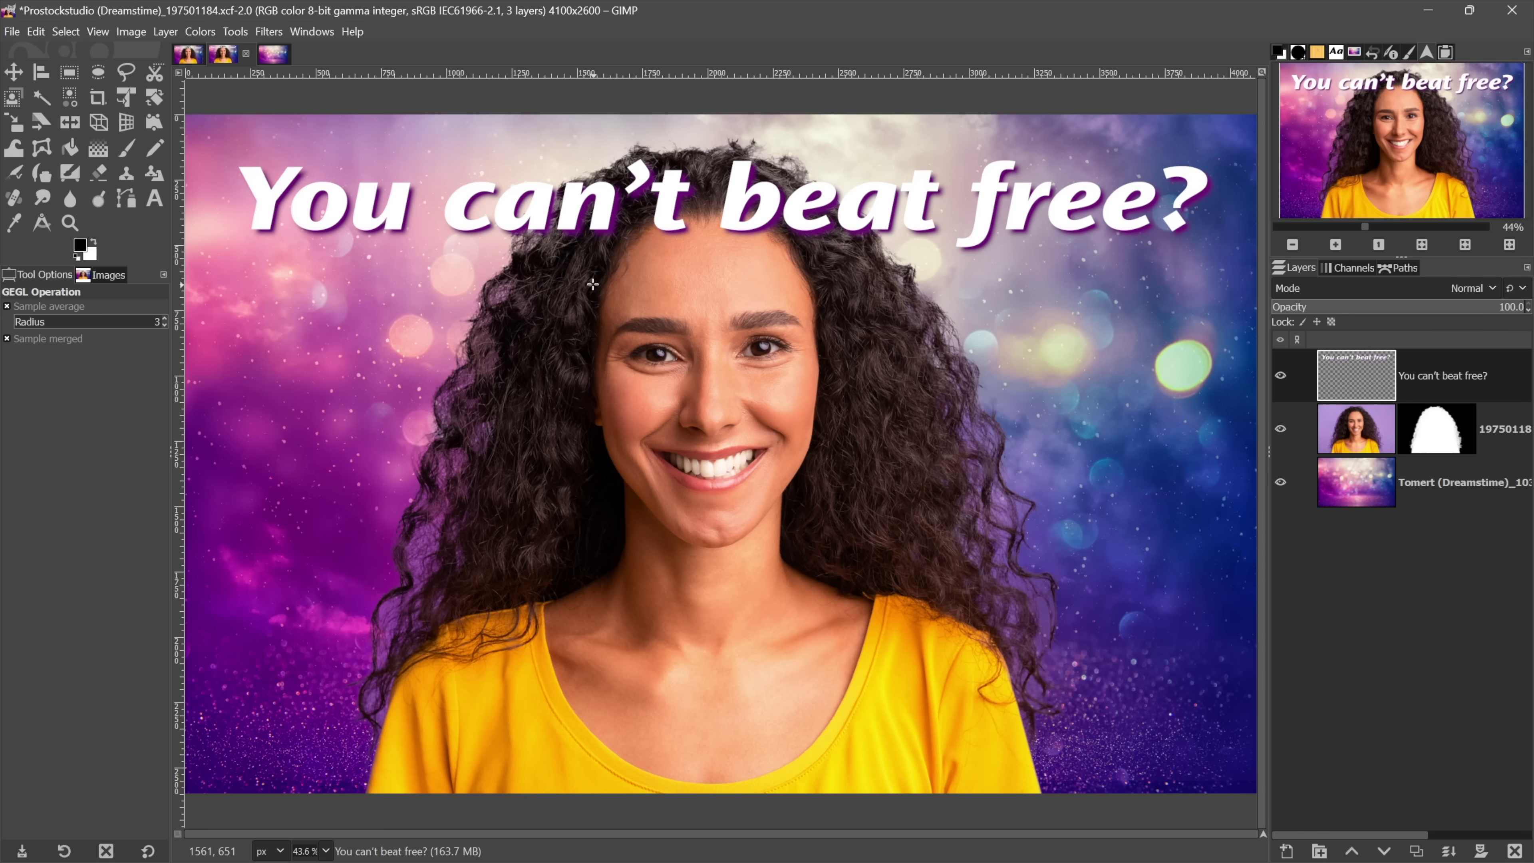
pyautogui.hotkey('ctrl', 'z')
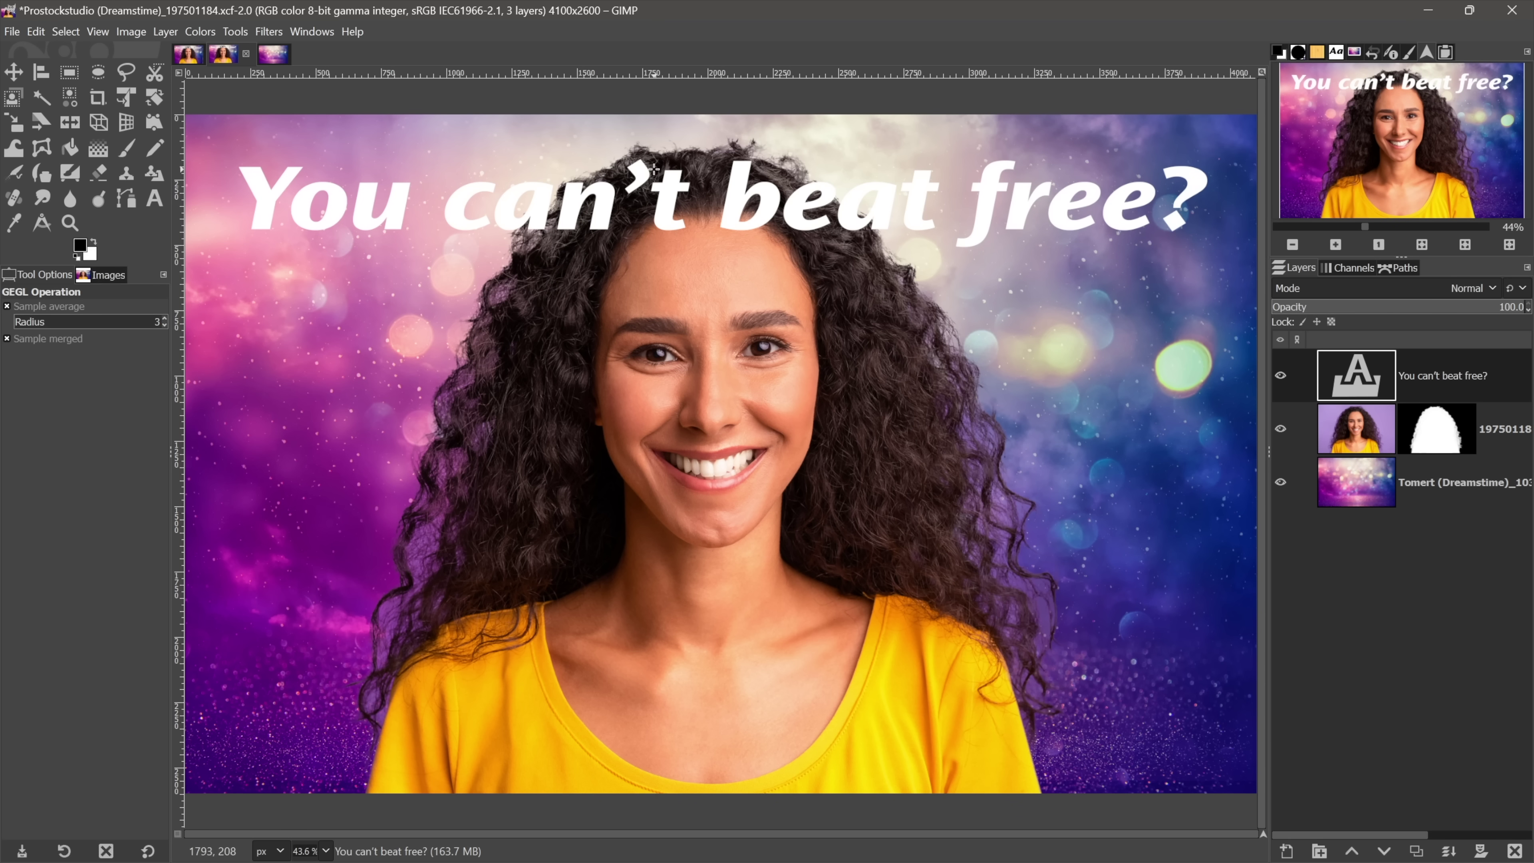
# Step: Start a legacy Drop Shadow on the text layer with X and Y offsets of 50, blur radius 30 and opacity 69
pyautogui.click(275, 34)
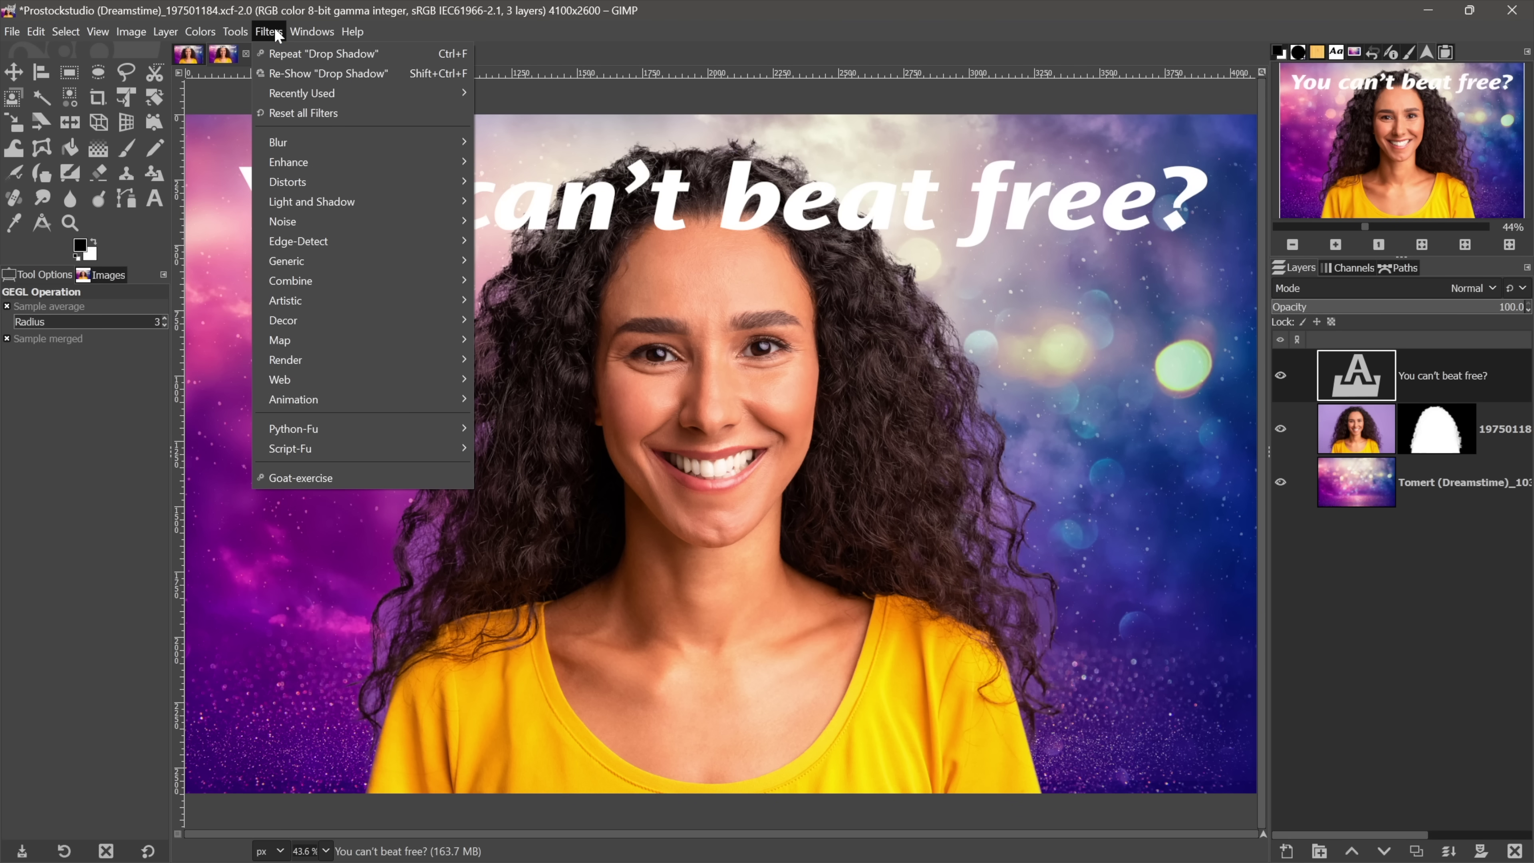
pyautogui.moveTo(372, 209)
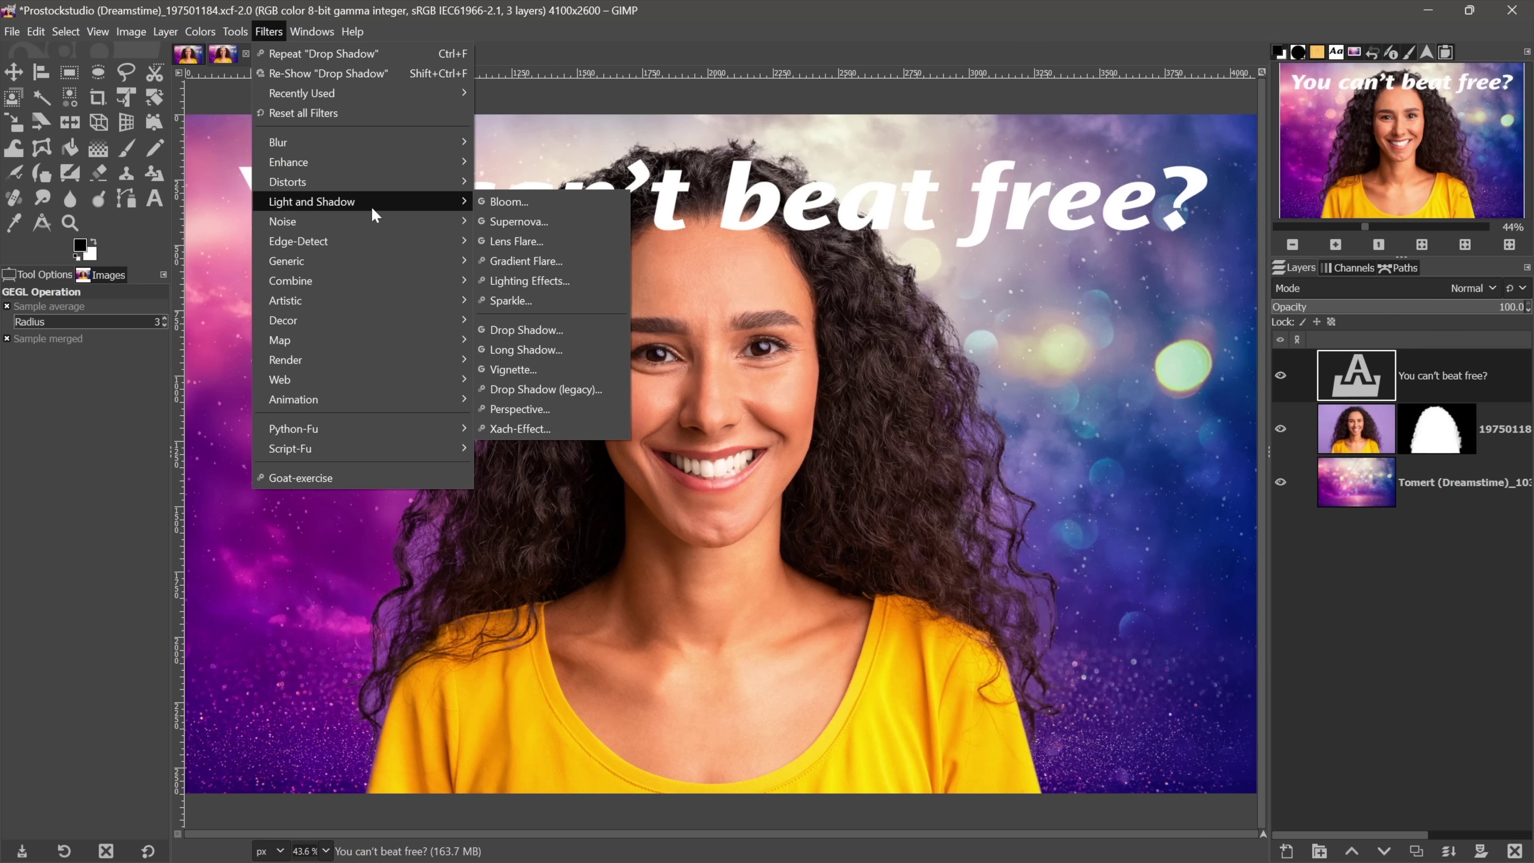
pyautogui.click(602, 390)
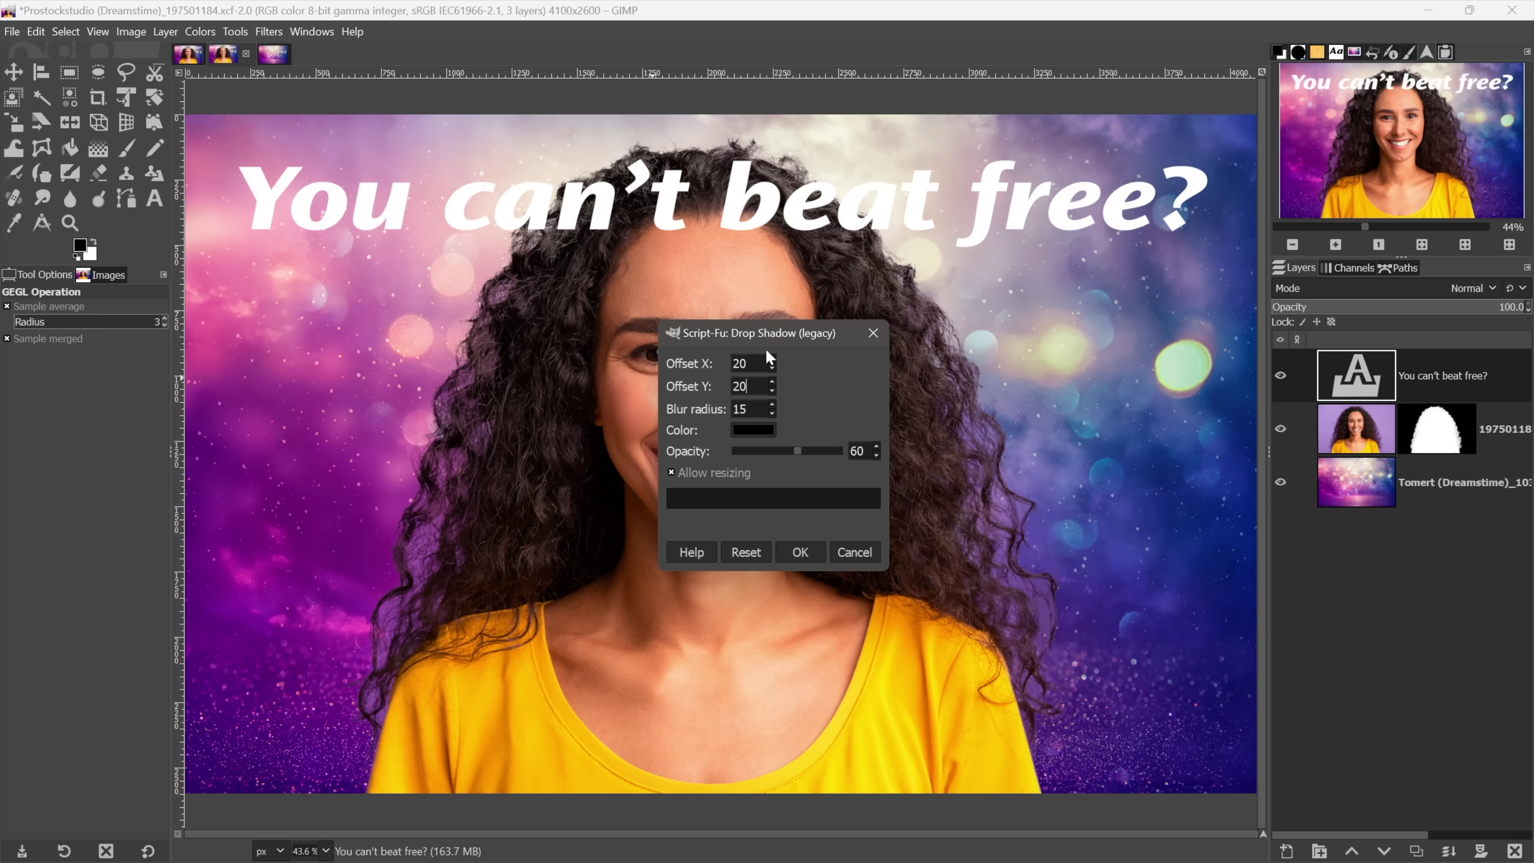
pyautogui.press('Tab')
pyautogui.hotkey('shift', 'Tab')
pyautogui.hotkey('shift', 'Tab')
pyautogui.press('BackSpace')
pyautogui.press('BackSpace')
pyautogui.write('50')
pyautogui.press('Tab')
pyautogui.write('50')
pyautogui.press('Tab')
pyautogui.write('30')
pyautogui.moveTo(797, 448)
pyautogui.mouseDown()
pyautogui.moveTo(843, 448)
pyautogui.moveTo(807, 448)
pyautogui.mouseUp()
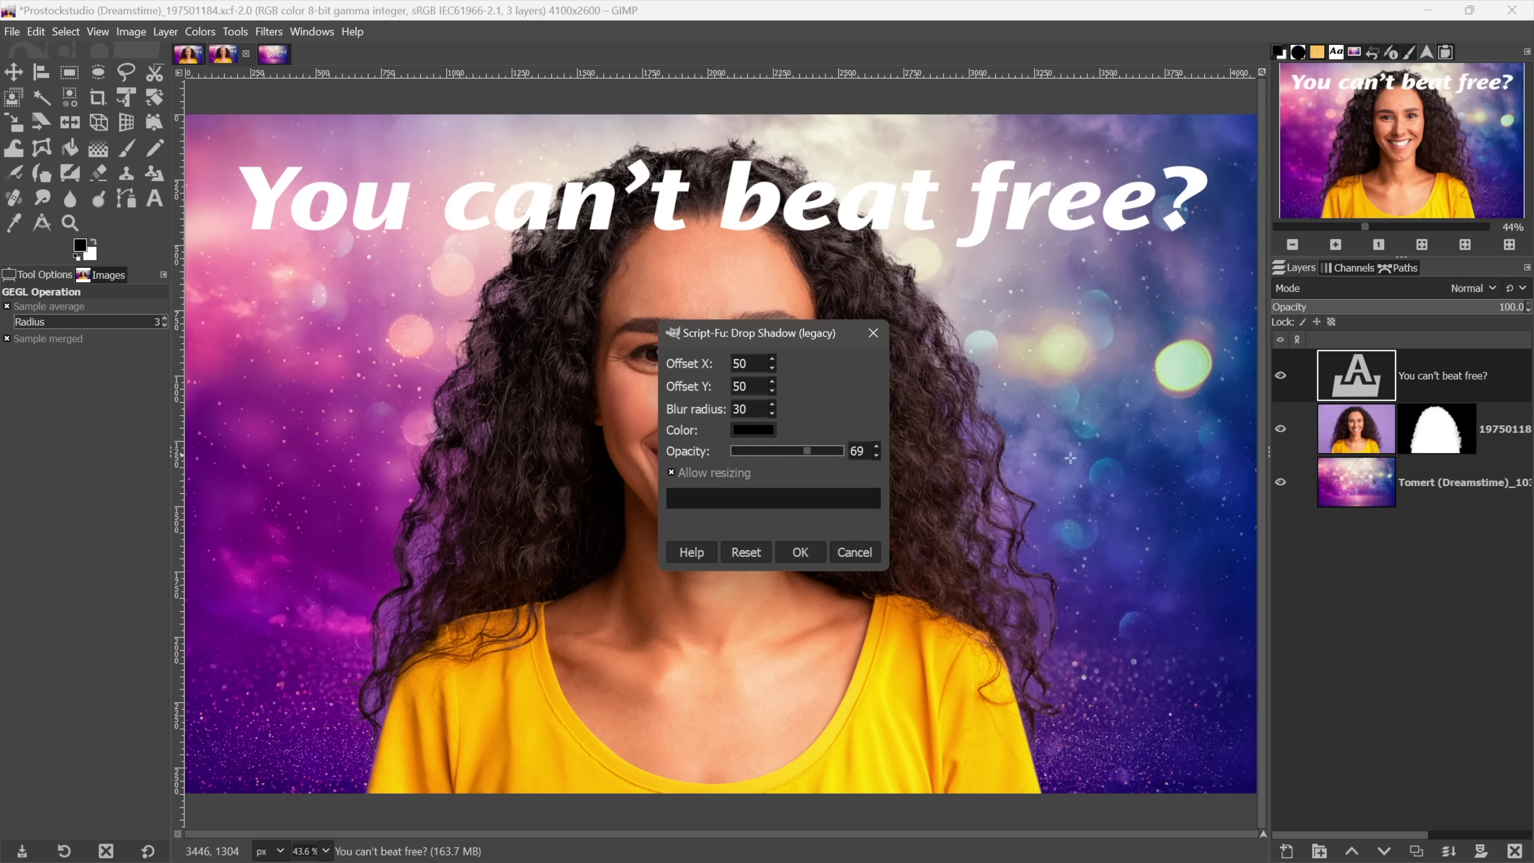
# Step: Set the shadow color to purple 7a1692 sampled from the background image and apply the legacy drop shadow
pyautogui.click(744, 427)
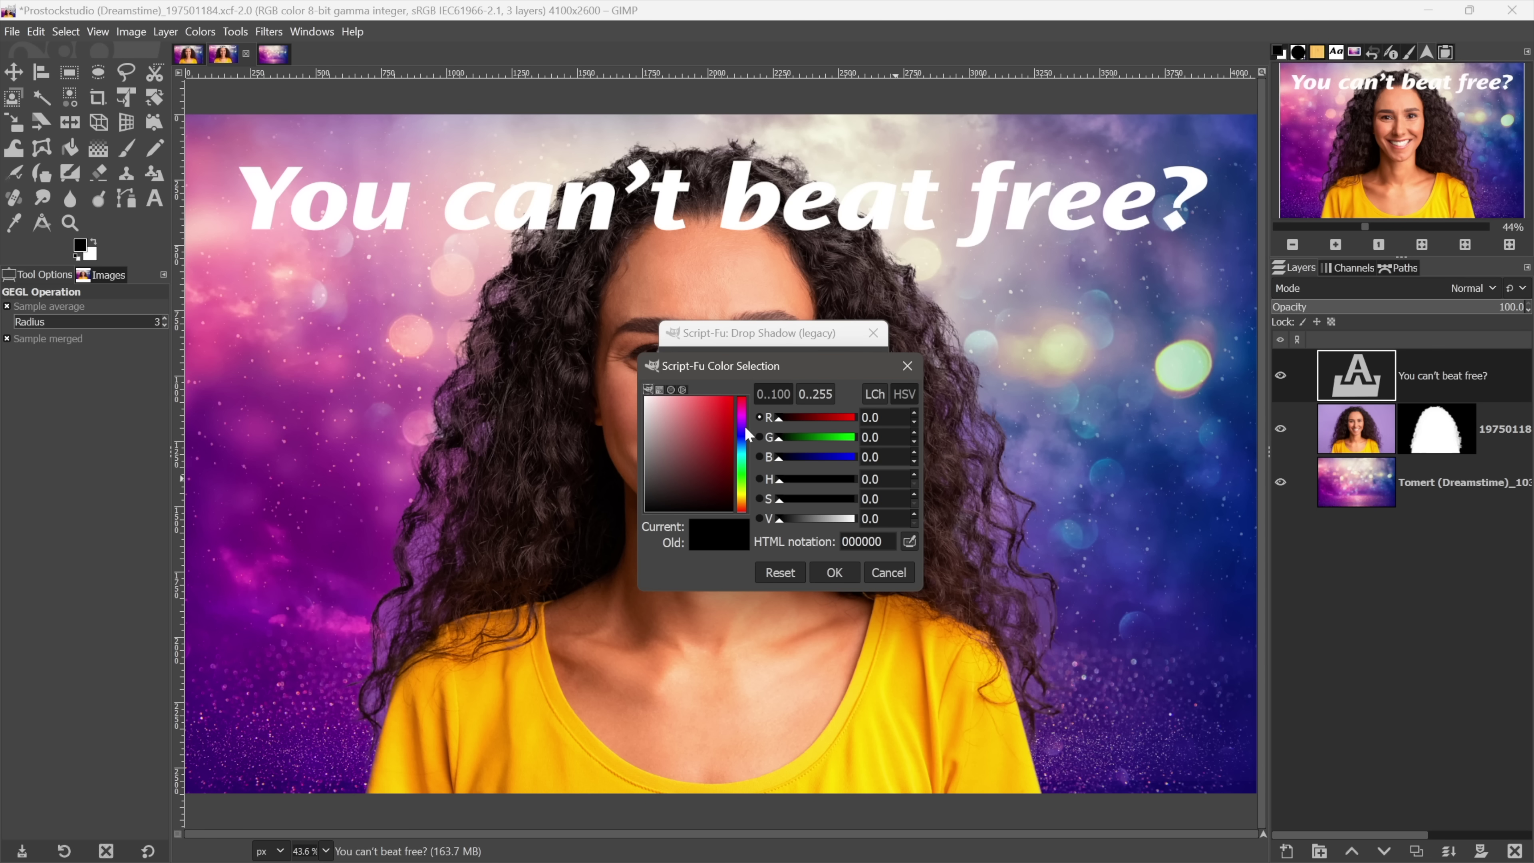
pyautogui.click(908, 542)
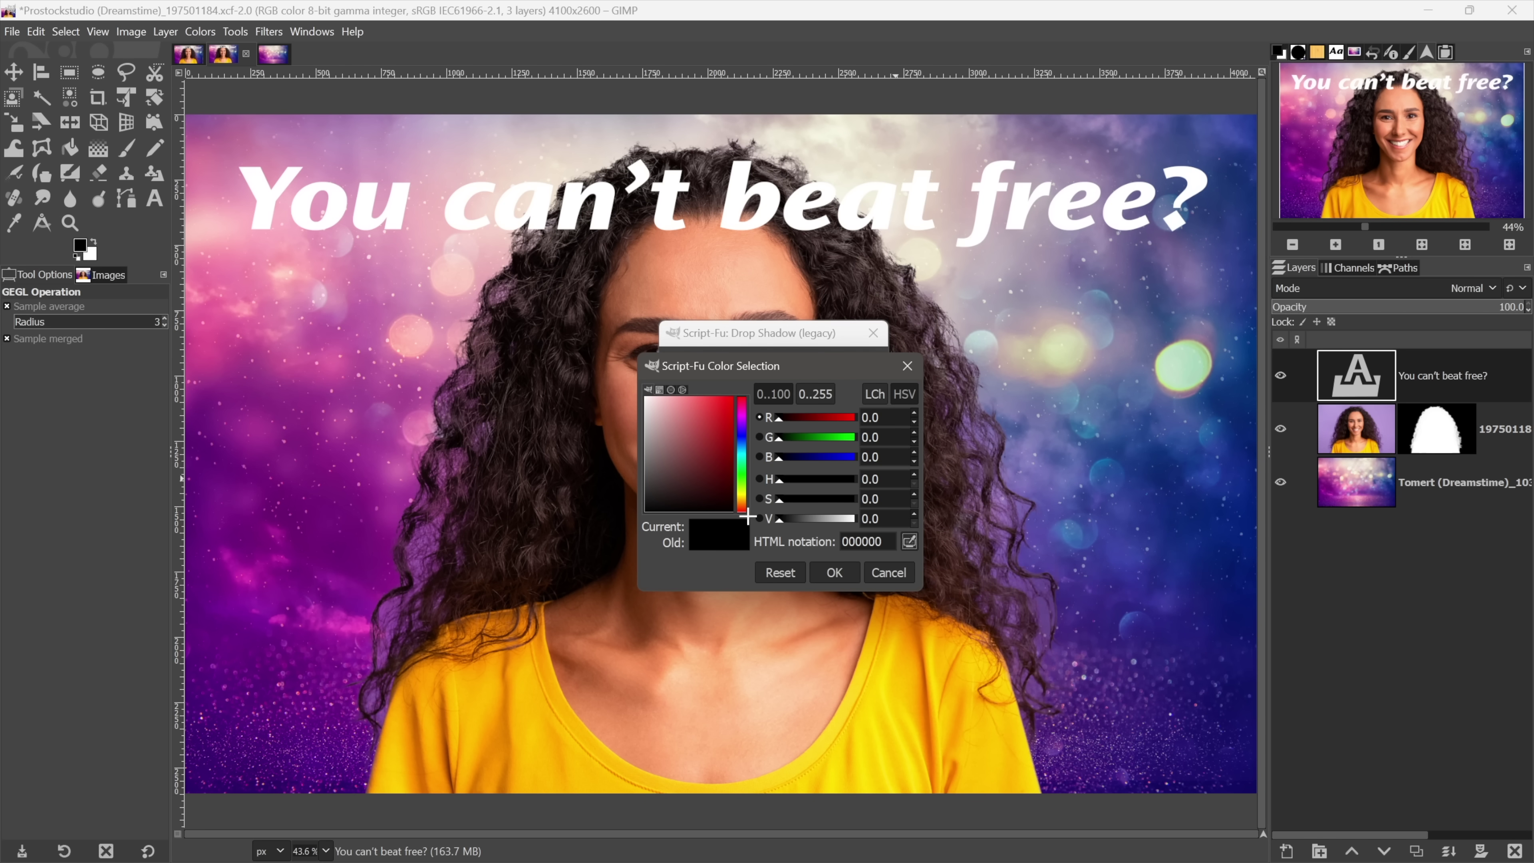
pyautogui.click(354, 604)
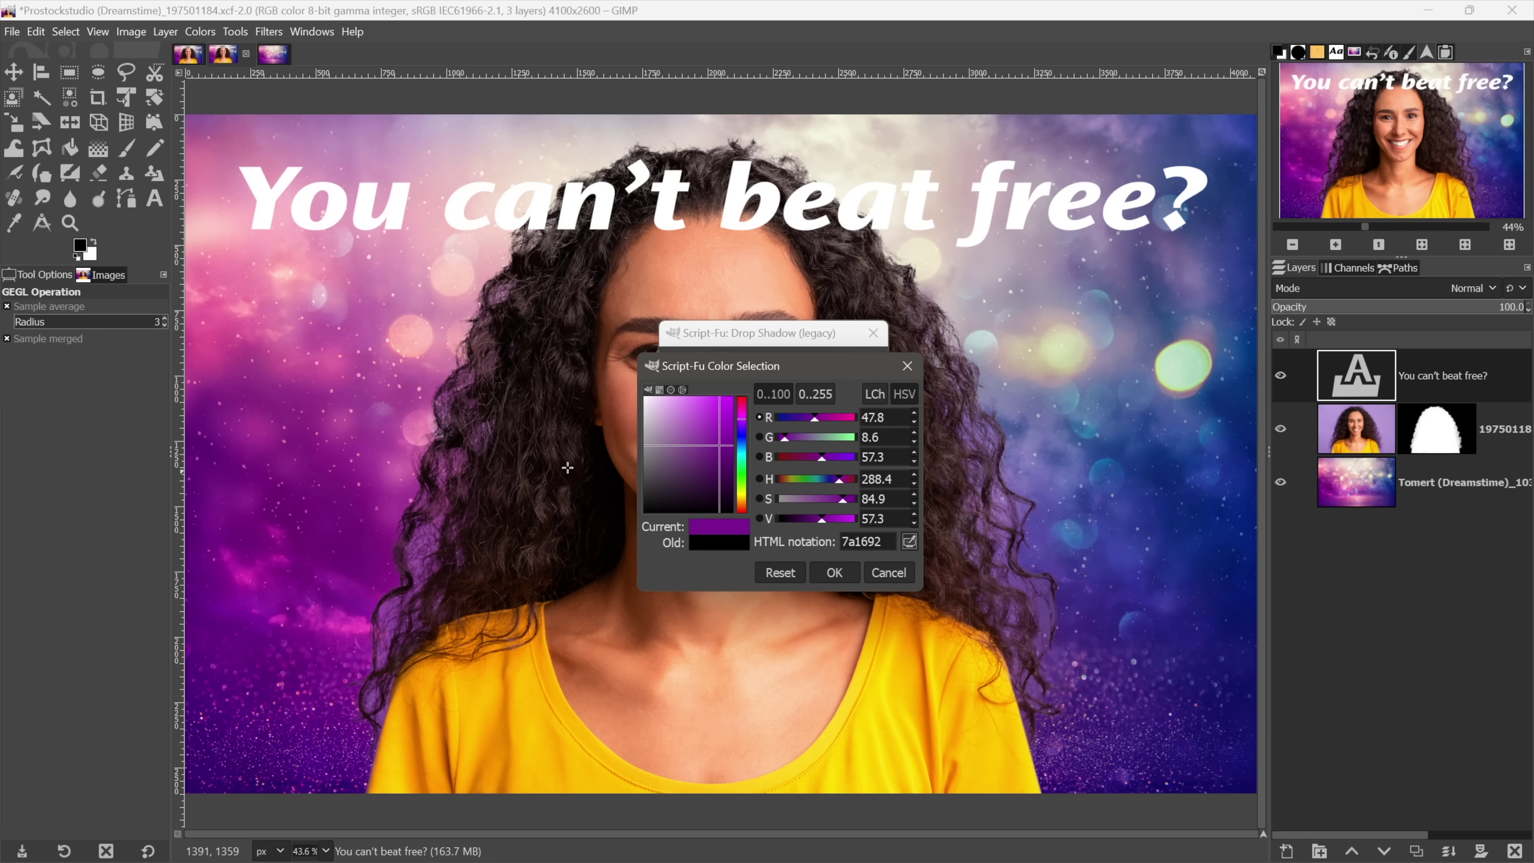
pyautogui.click(831, 572)
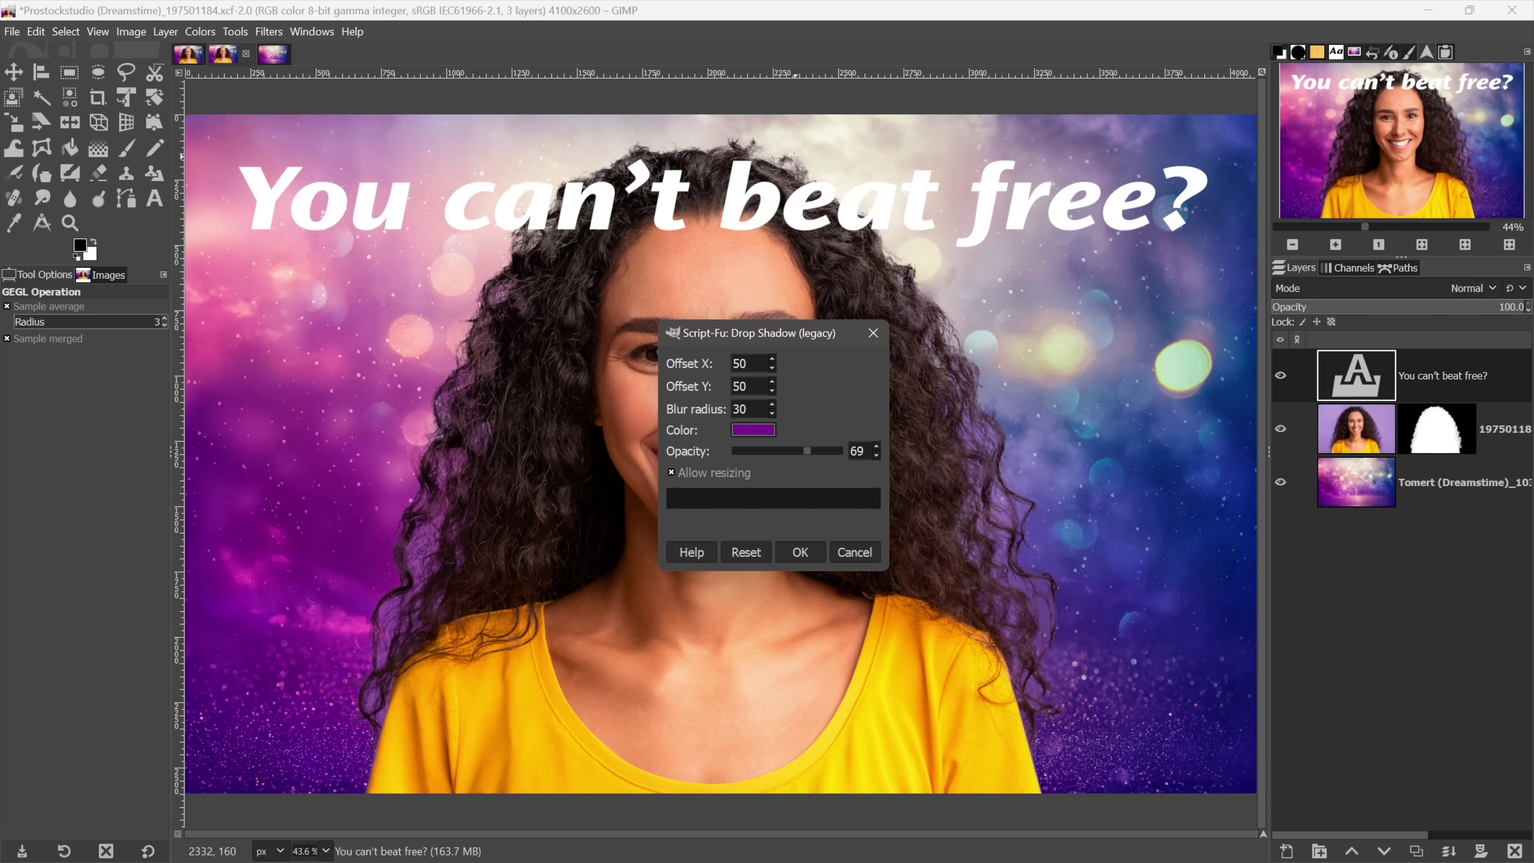
pyautogui.click(800, 551)
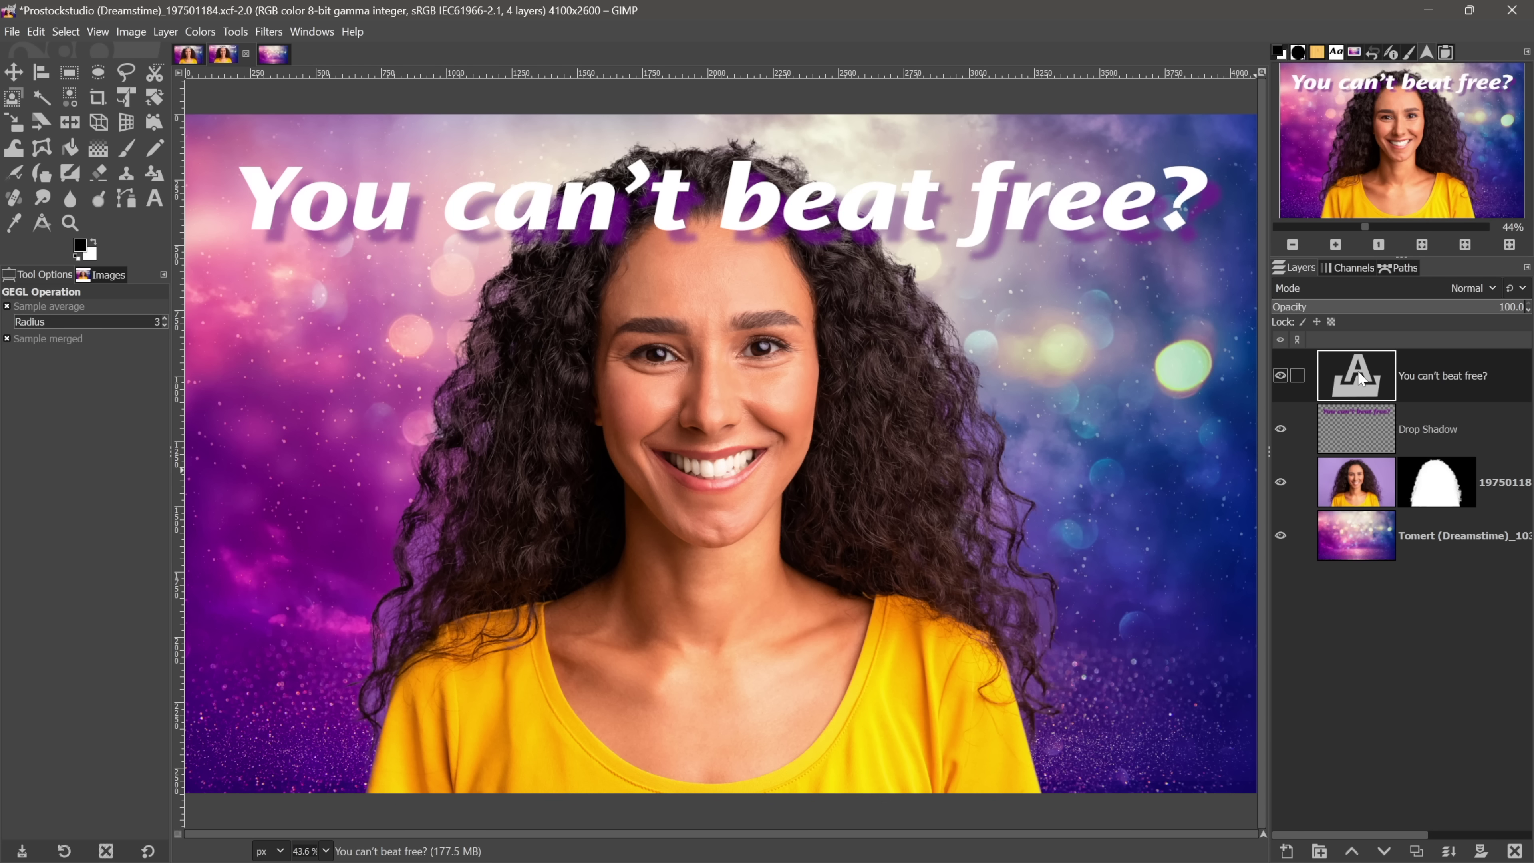
# Step: Select the Drop Shadow layer and set the Move tool to move the active layer
pyautogui.click(1364, 432)
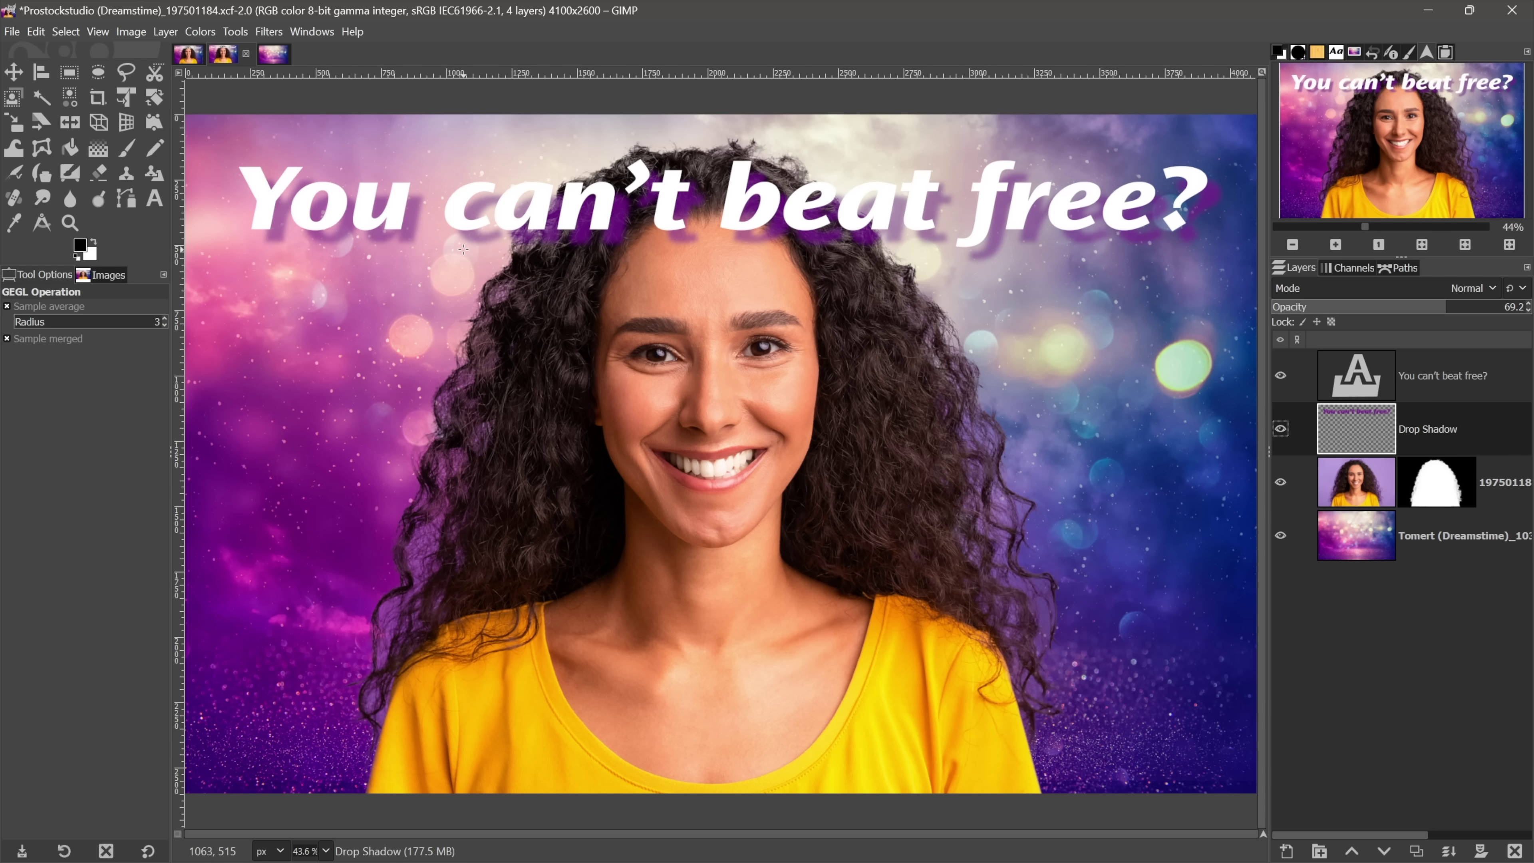
pyautogui.click(19, 77)
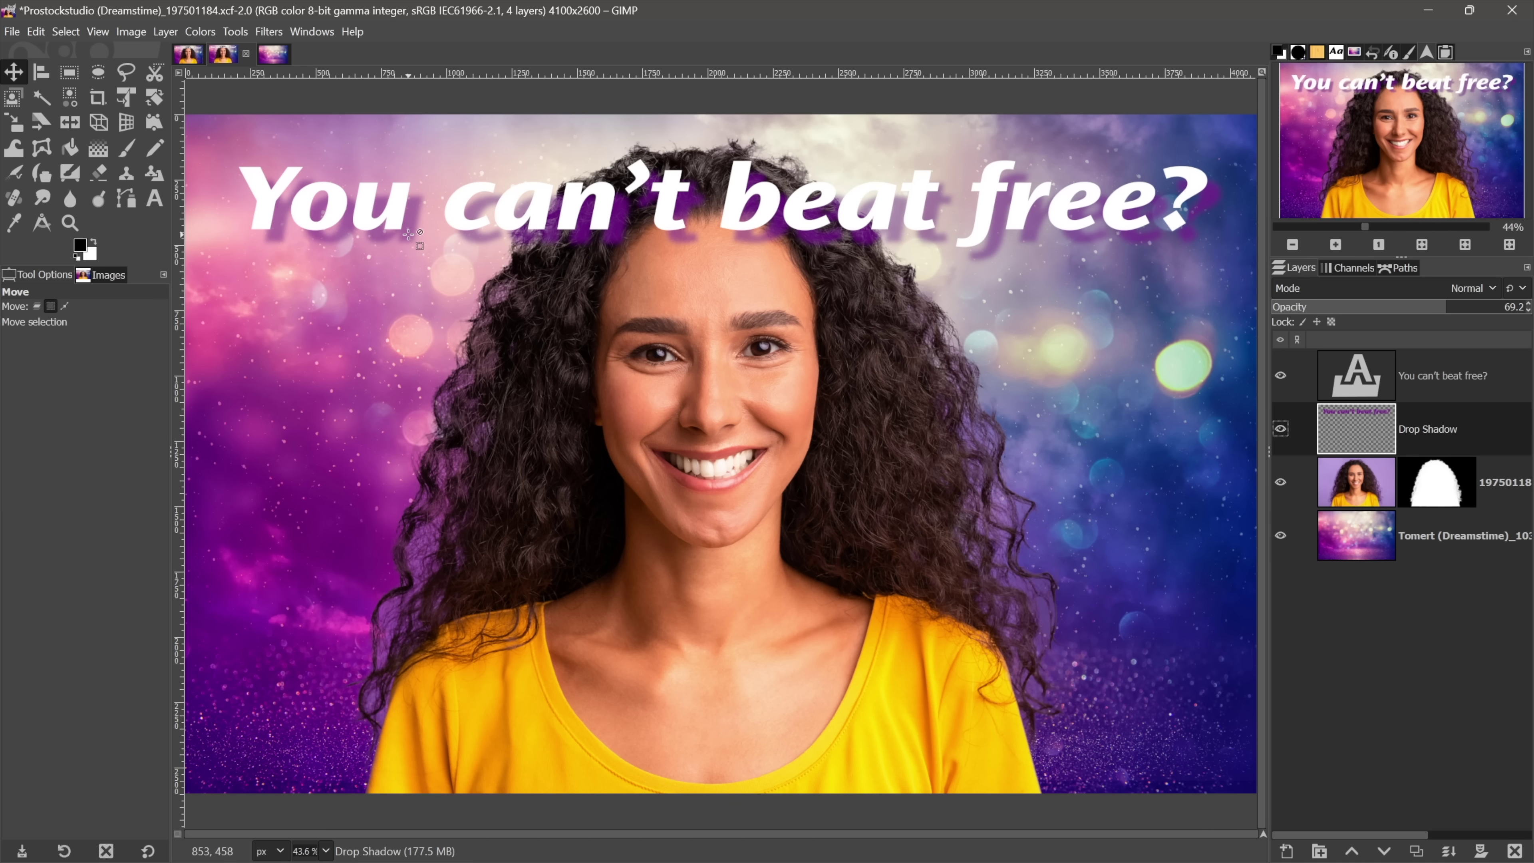
pyautogui.click(400, 253)
pyautogui.click(34, 307)
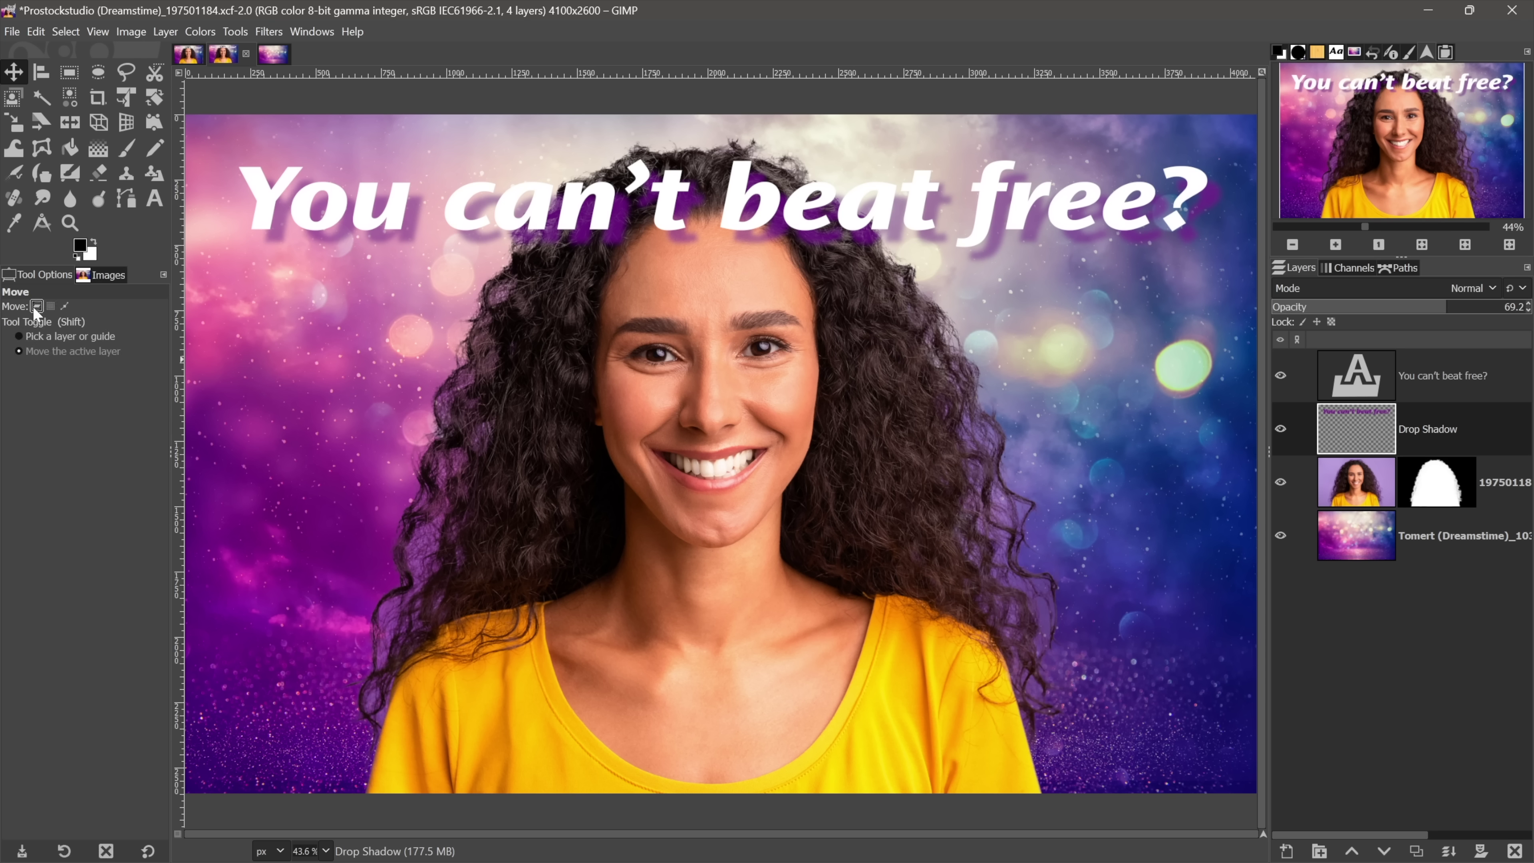
pyautogui.click(20, 338)
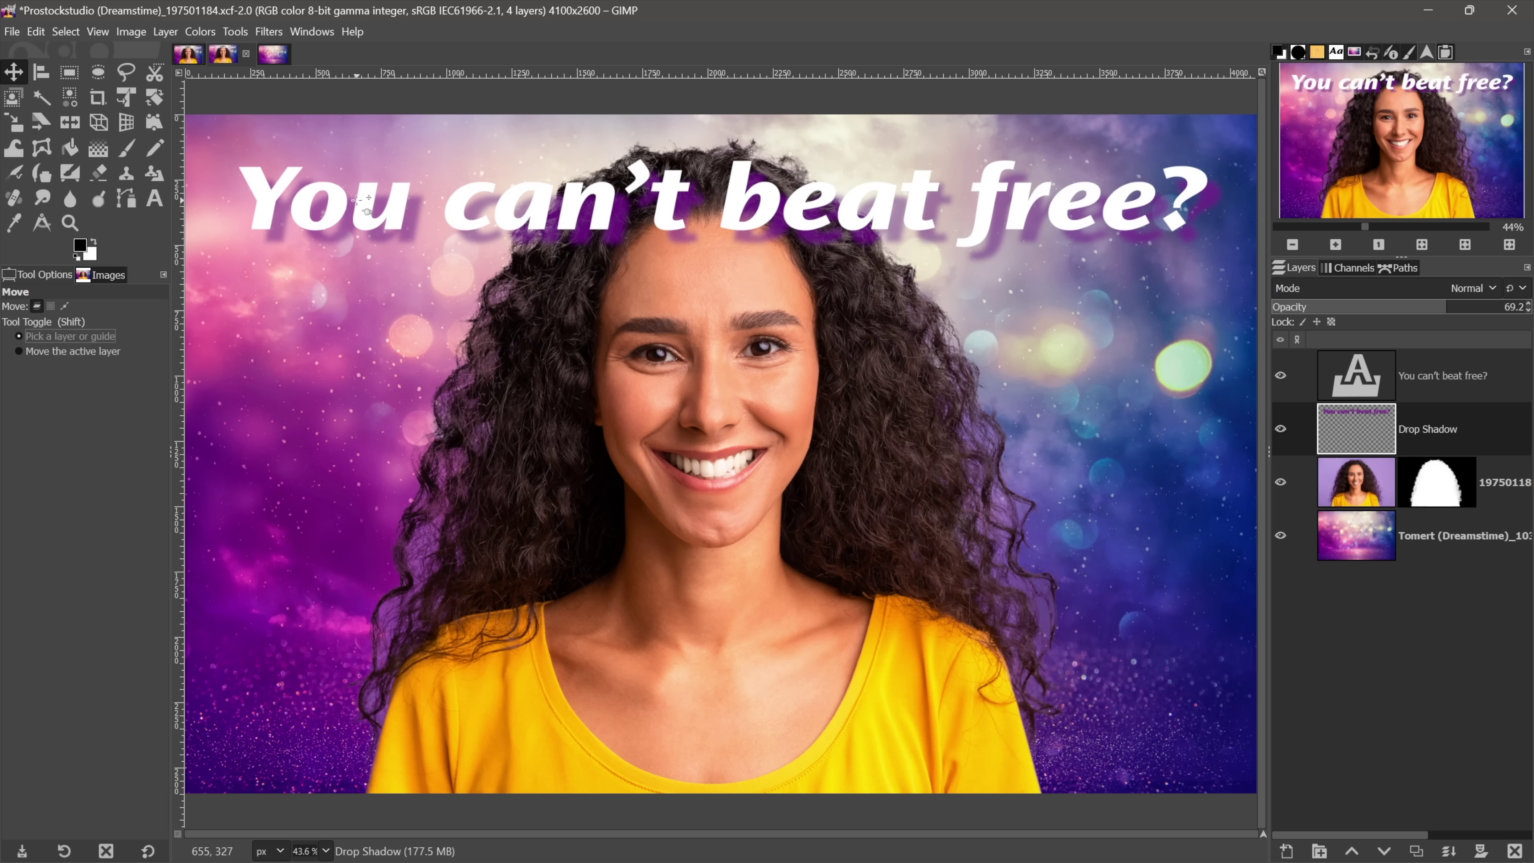
pyautogui.click(71, 353)
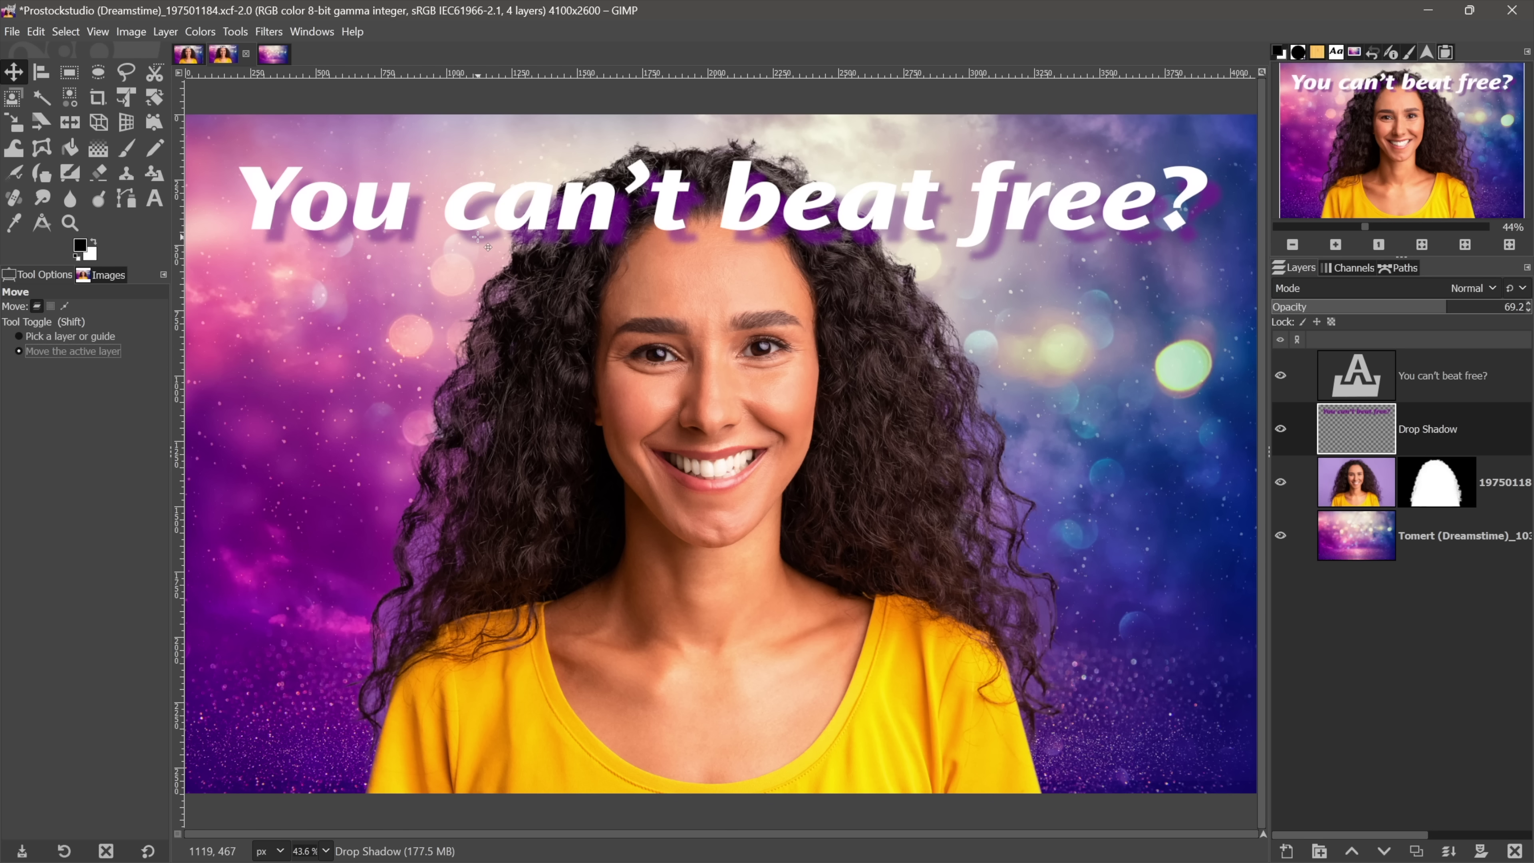
# Step: Reposition the Drop Shadow layer closer to the text and set its blend mode to Multiply
pyautogui.moveTo(478, 242)
pyautogui.mouseDown()
pyautogui.moveTo(475, 257)
pyautogui.moveTo(472, 234)
pyautogui.mouseUp()
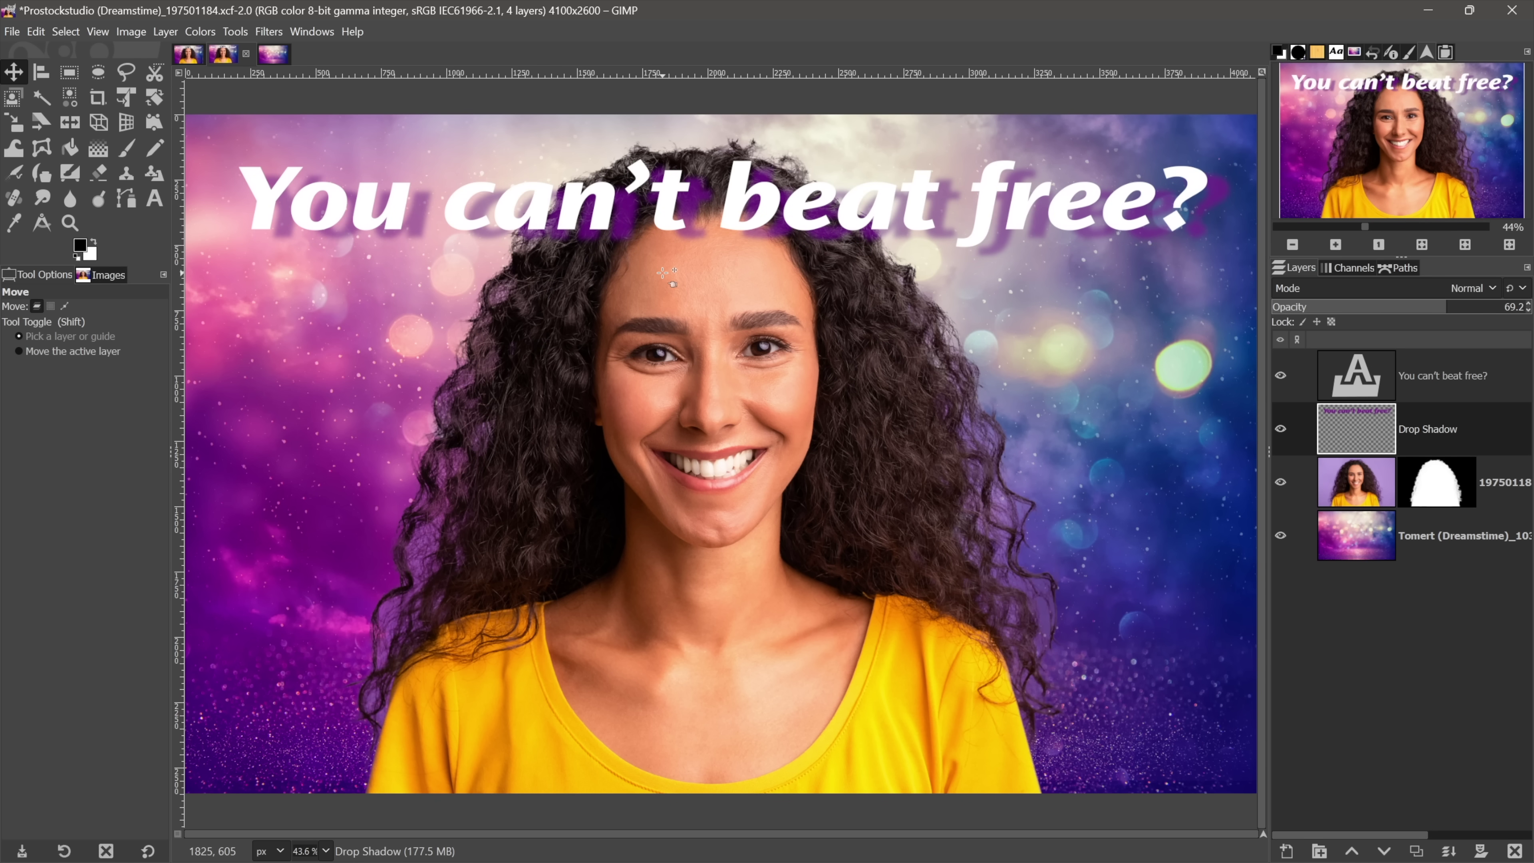
pyautogui.hotkey('ctrl', 'z')
pyautogui.press('shift')
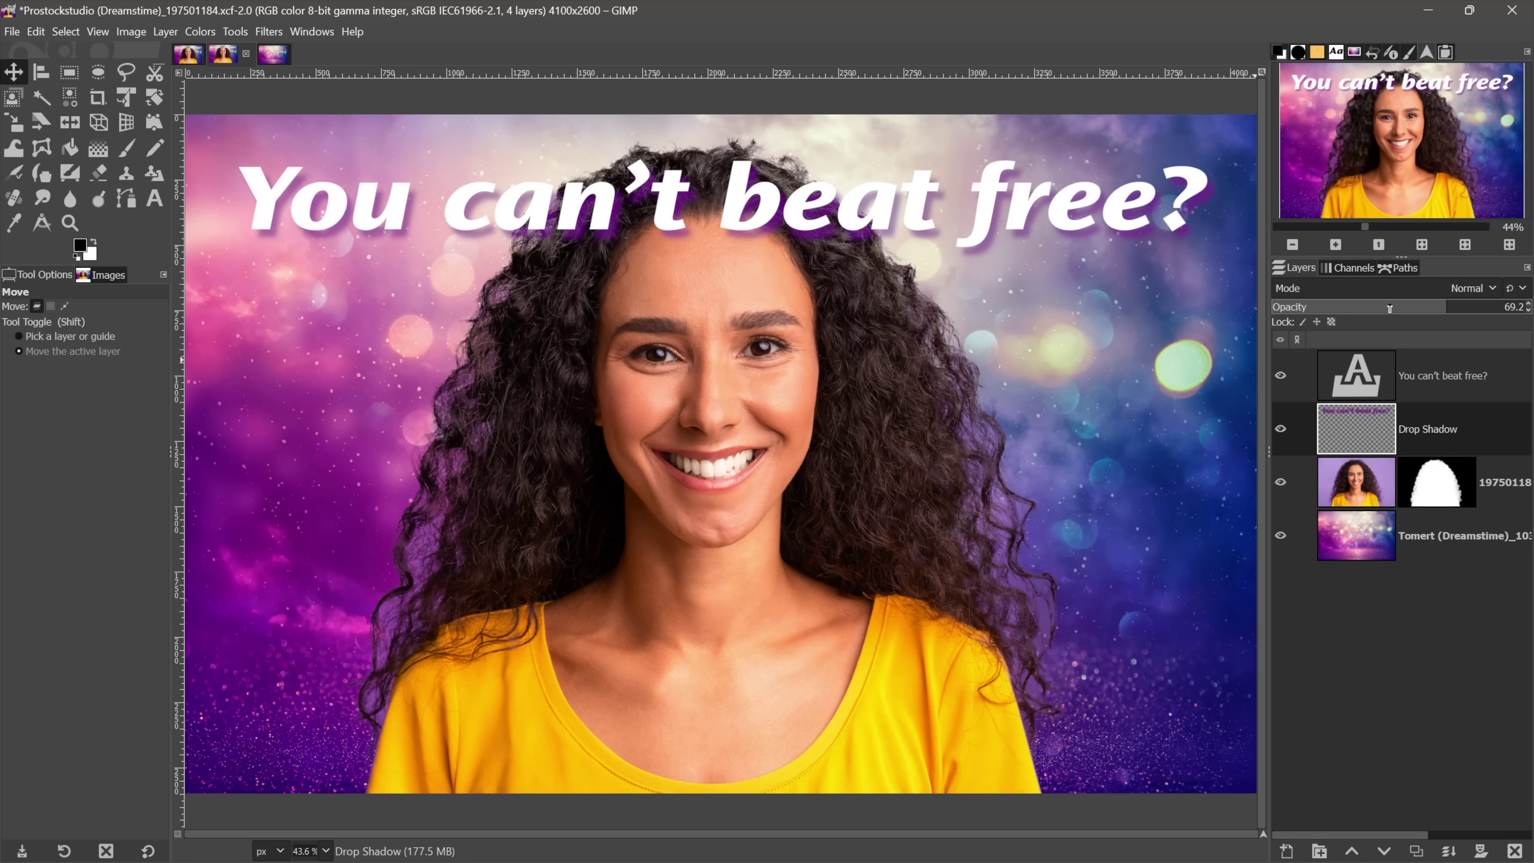
pyautogui.click(1469, 288)
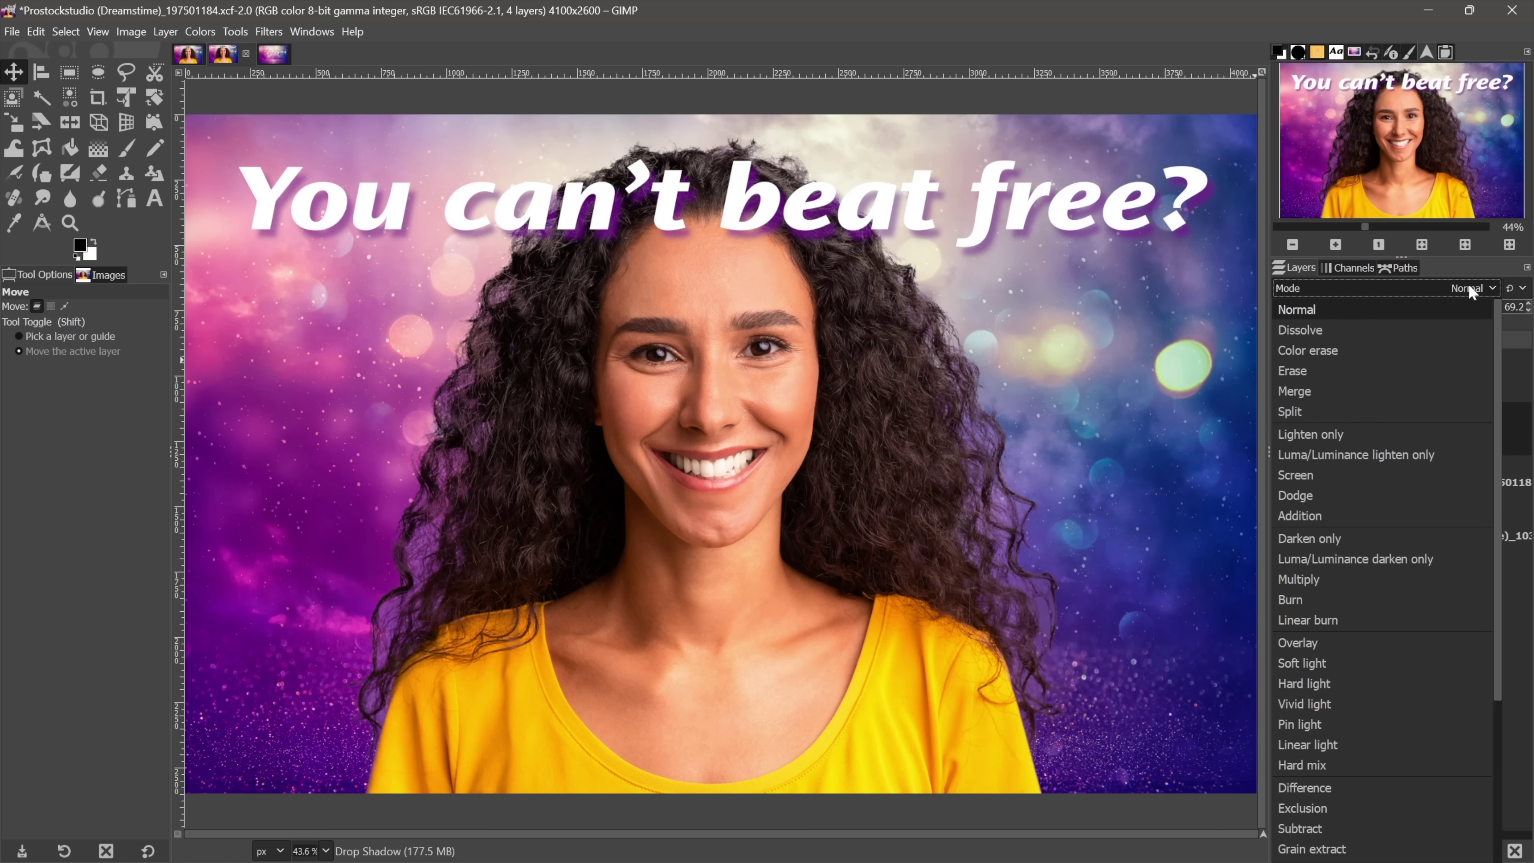
pyautogui.click(1419, 579)
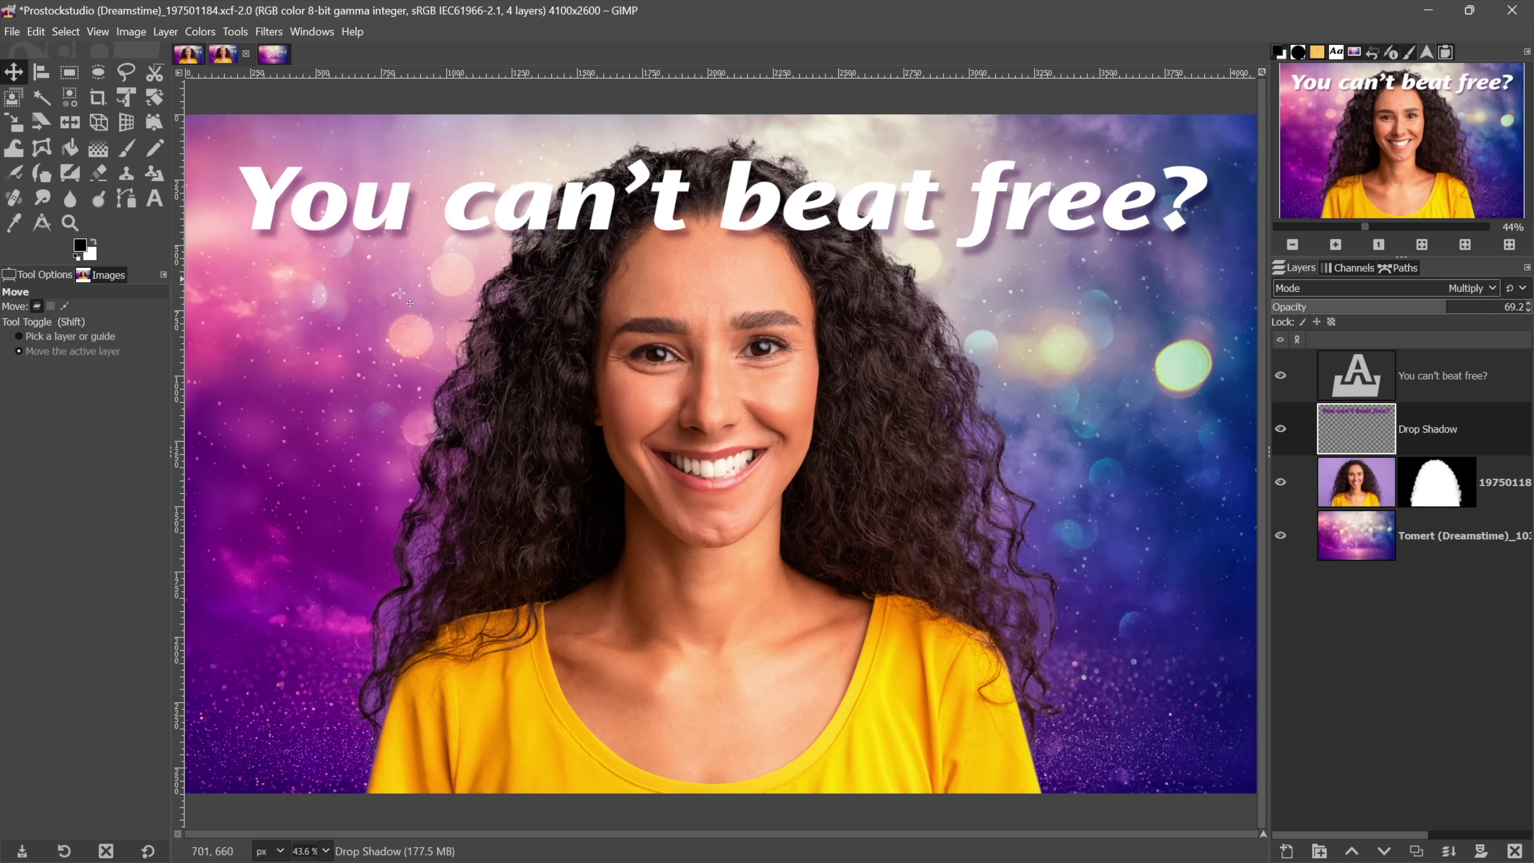